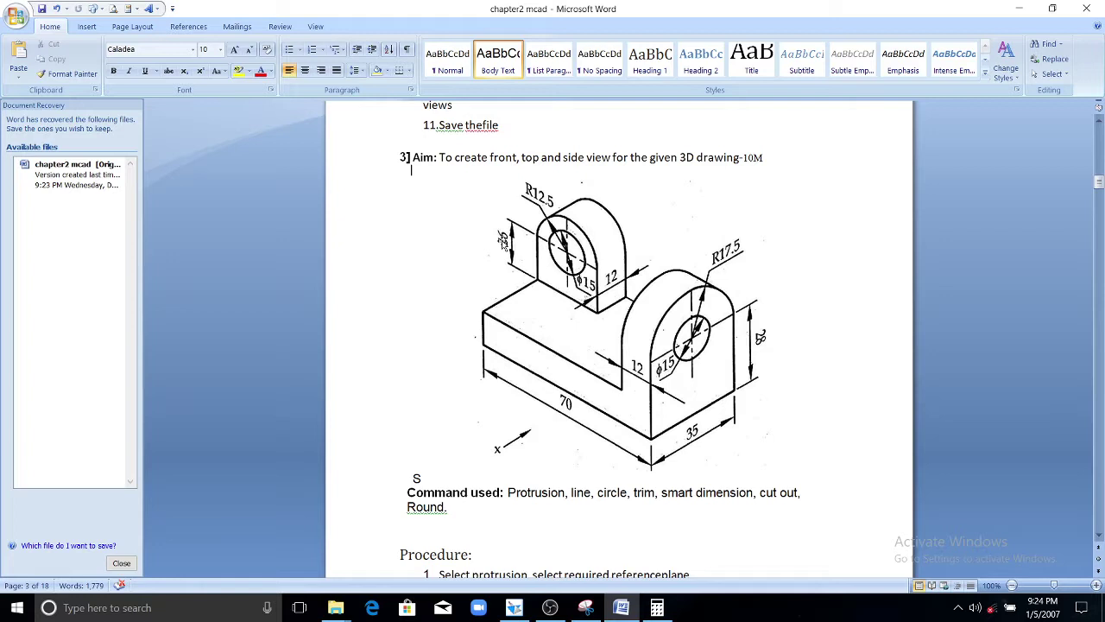
Start a protrusion in the Solid Edge part, sketching on the Front plane.
scroll(697, 304, "down", 1)
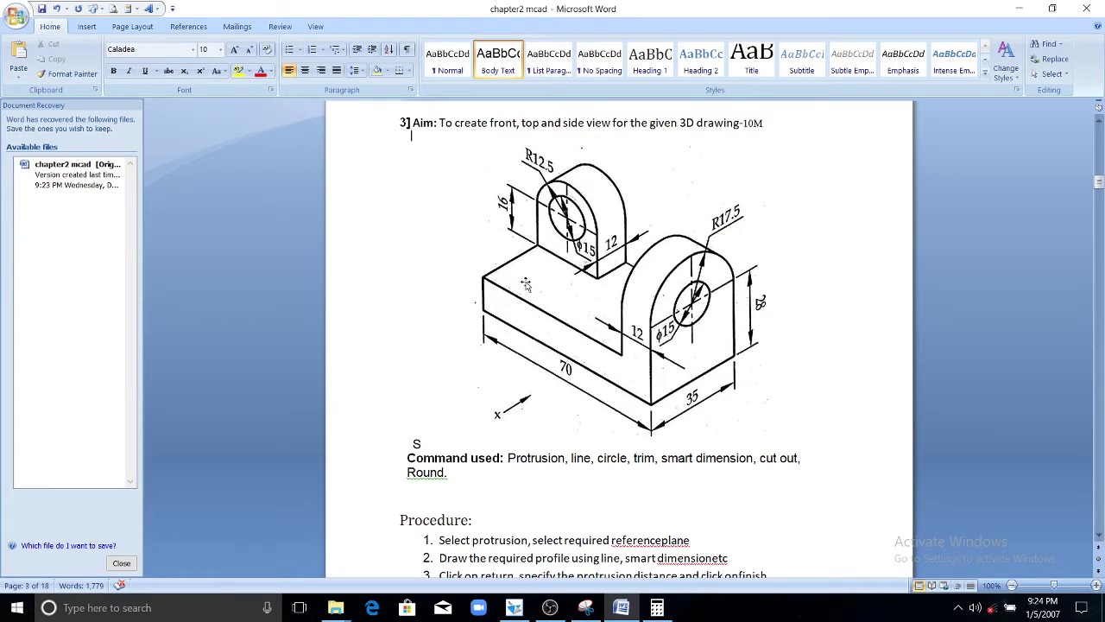
scroll(526, 285, "up", 2)
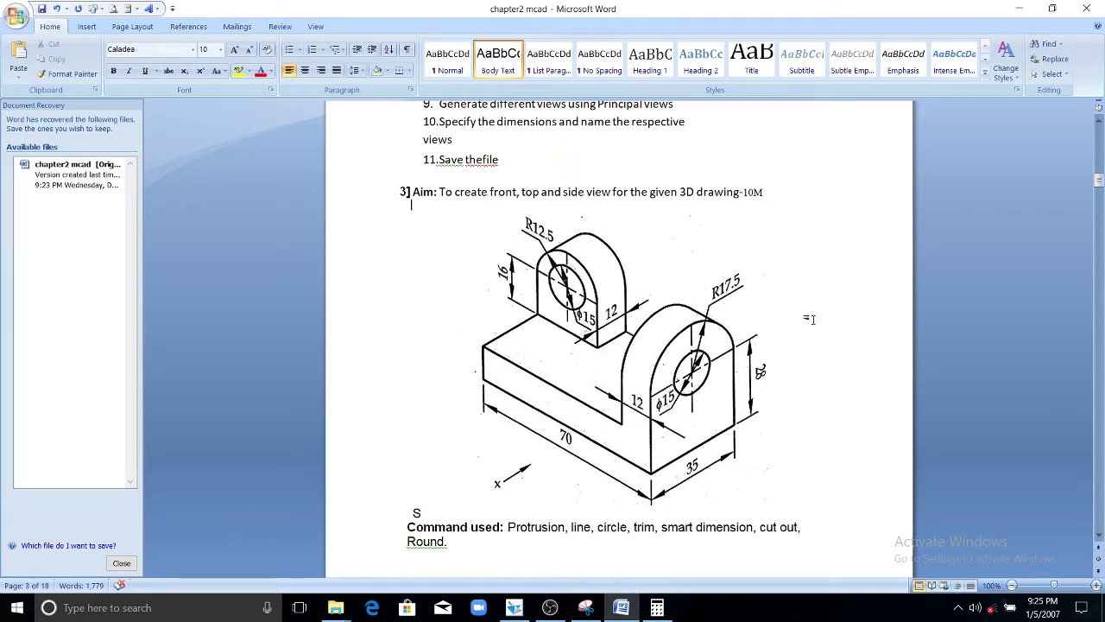
scroll(788, 314, "down", 1)
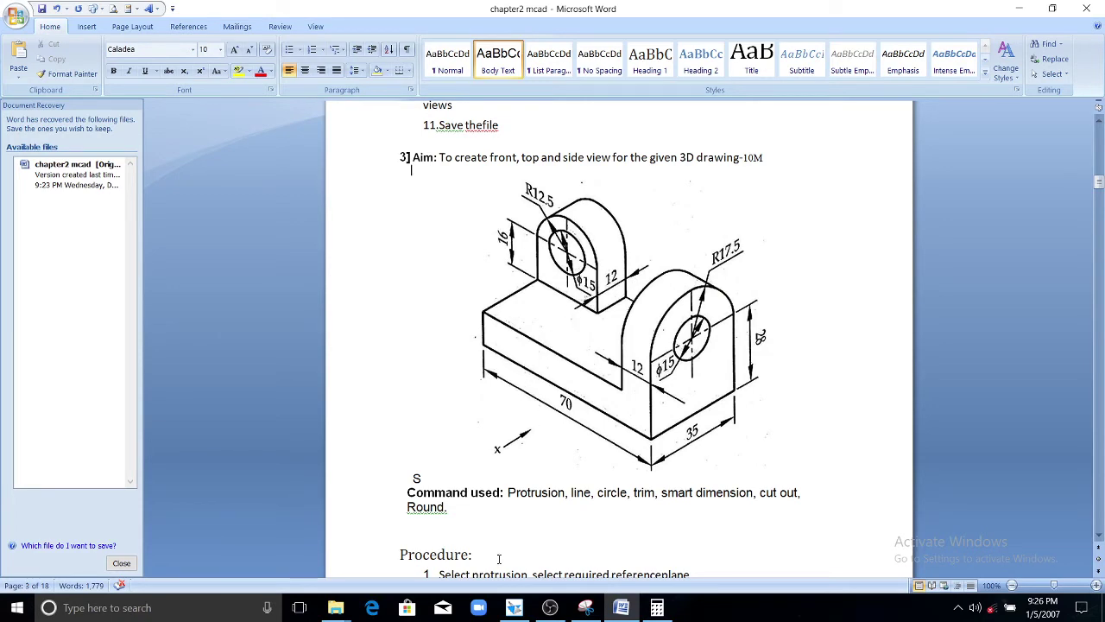
left_click(514, 609)
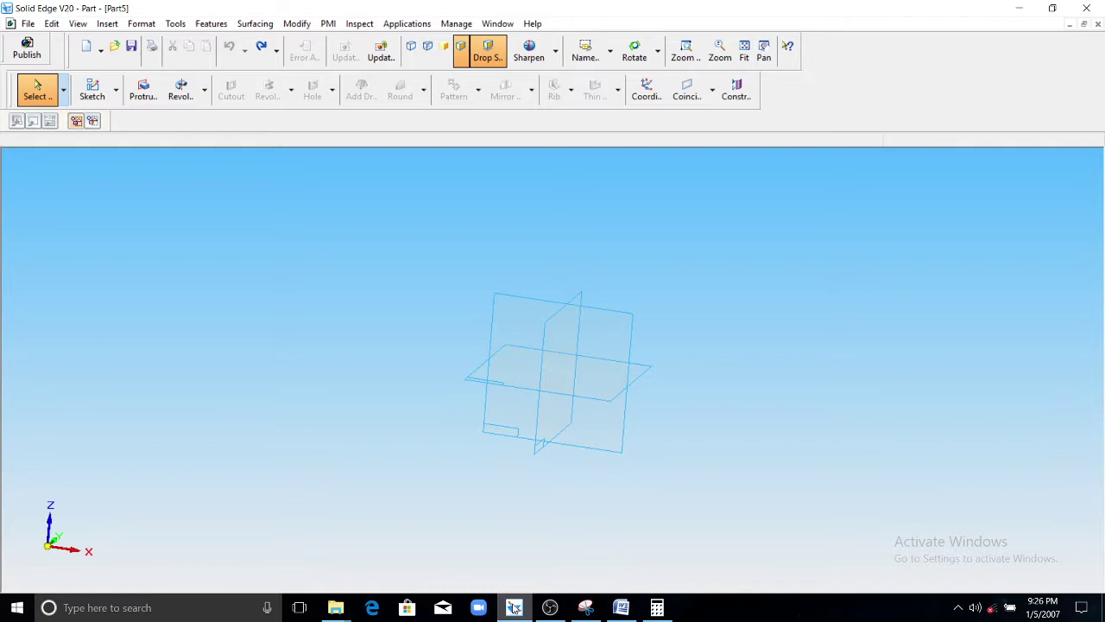
left_click(144, 88)
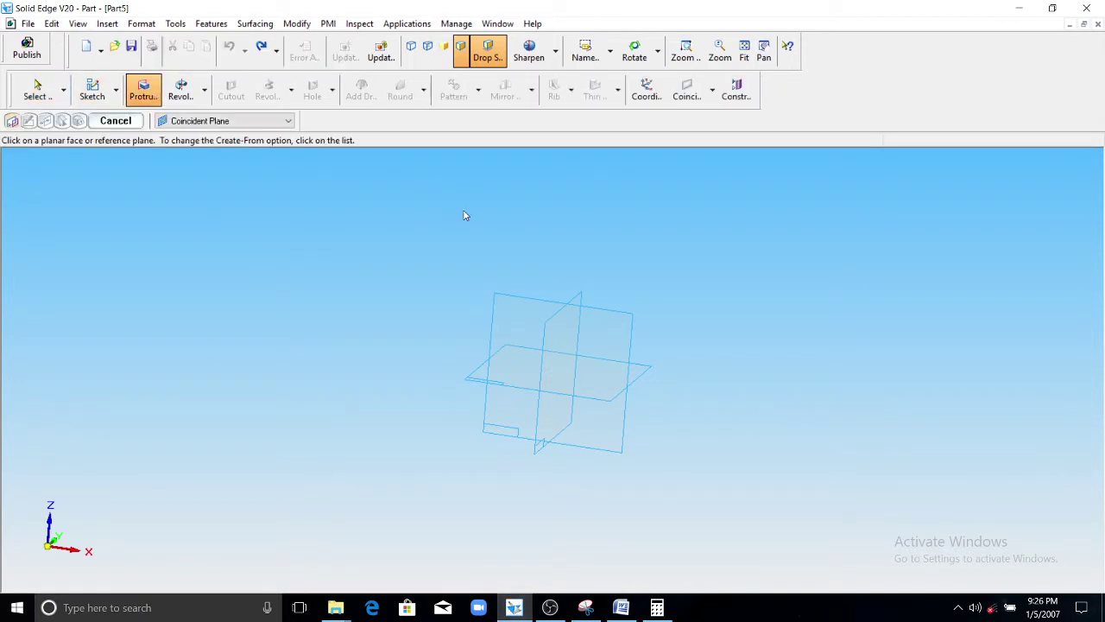
left_click(521, 302)
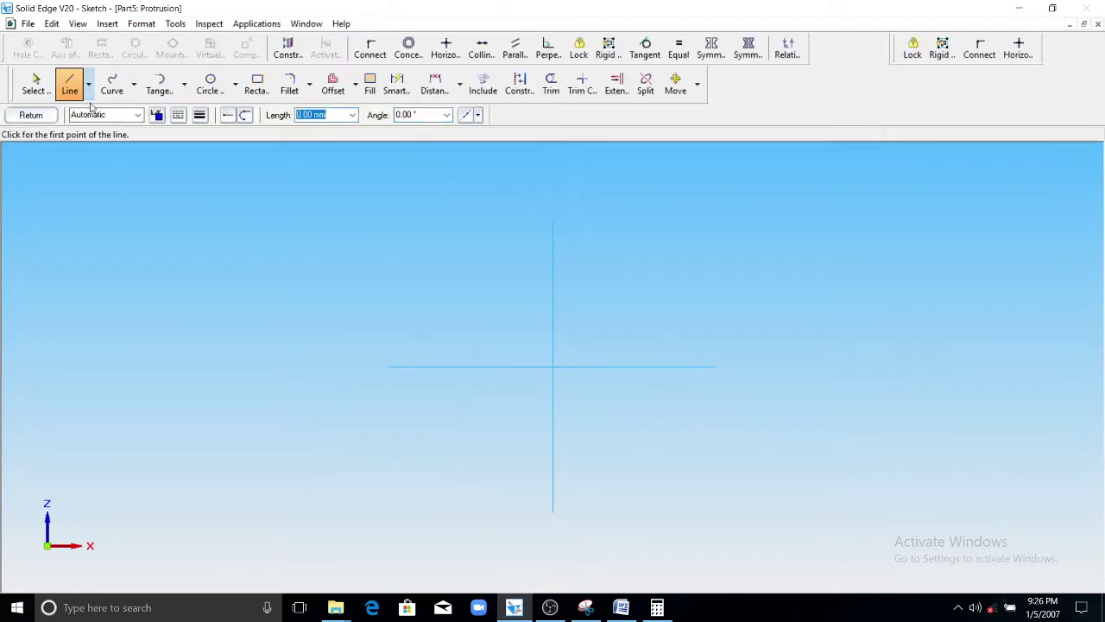
Draw the profile's 12 mm vertical edge and 70 mm base line from the axis corner.
left_click(448, 367)
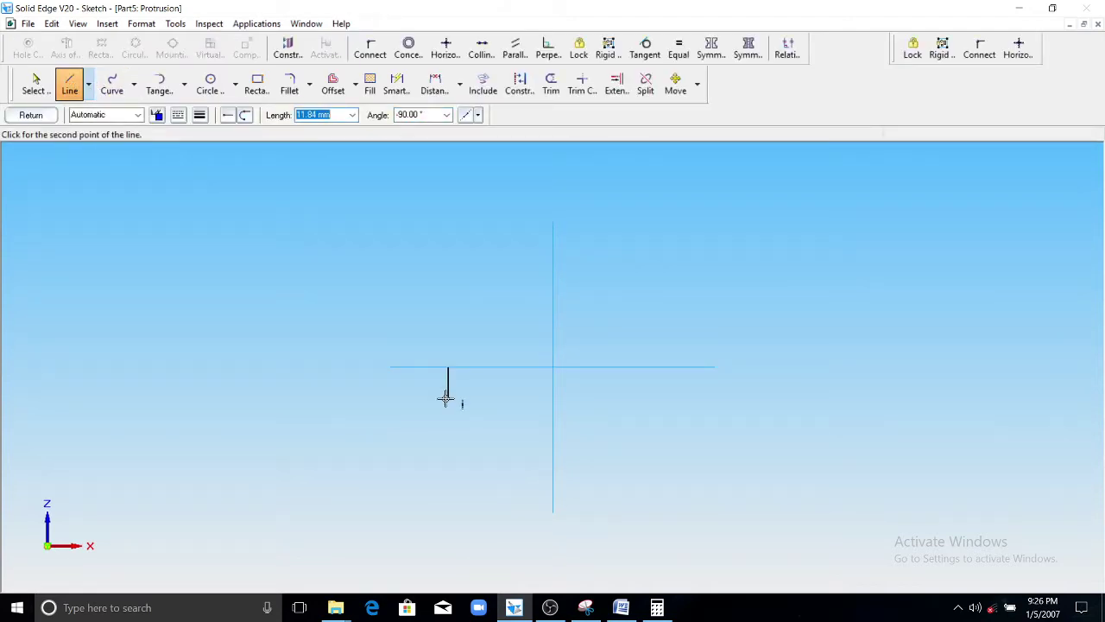
type("12")
key("Tab")
left_click(446, 398)
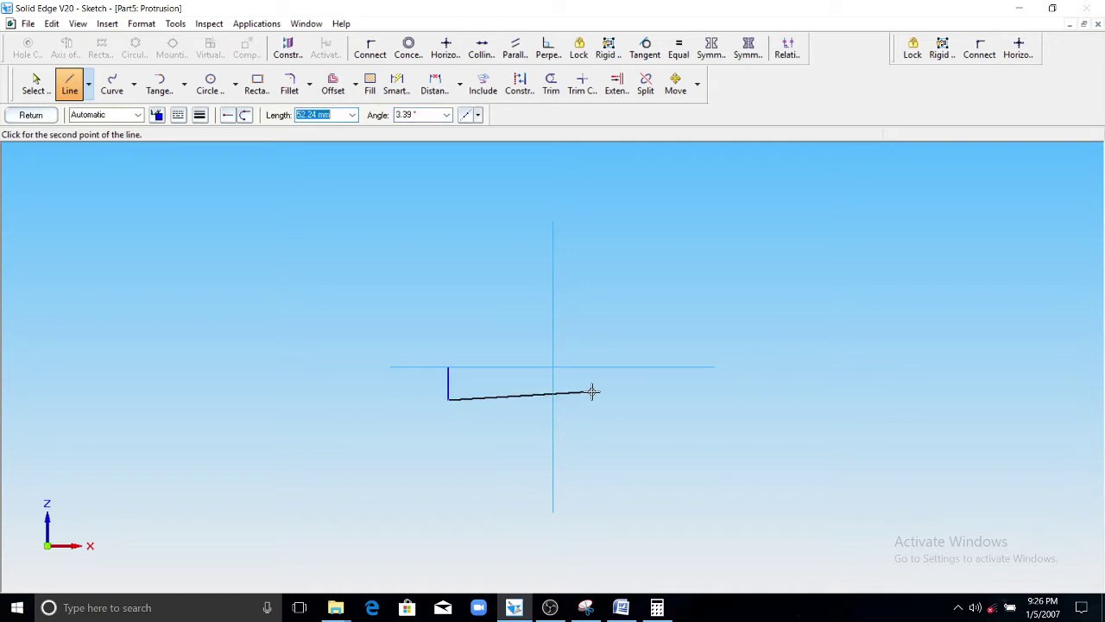
type("70")
key("Tab")
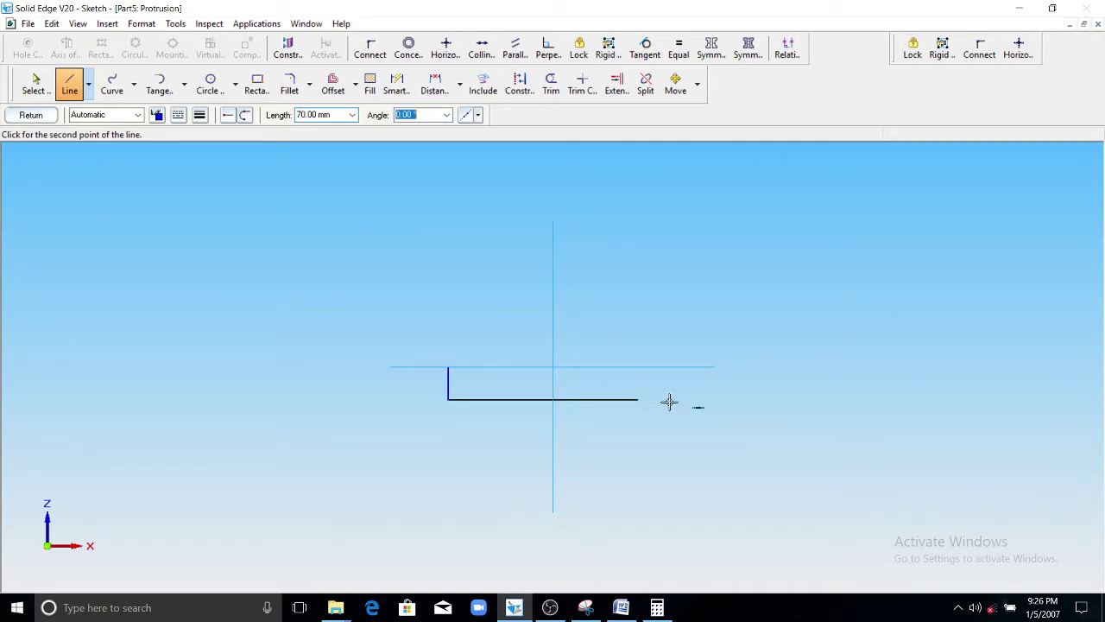
left_click(667, 399)
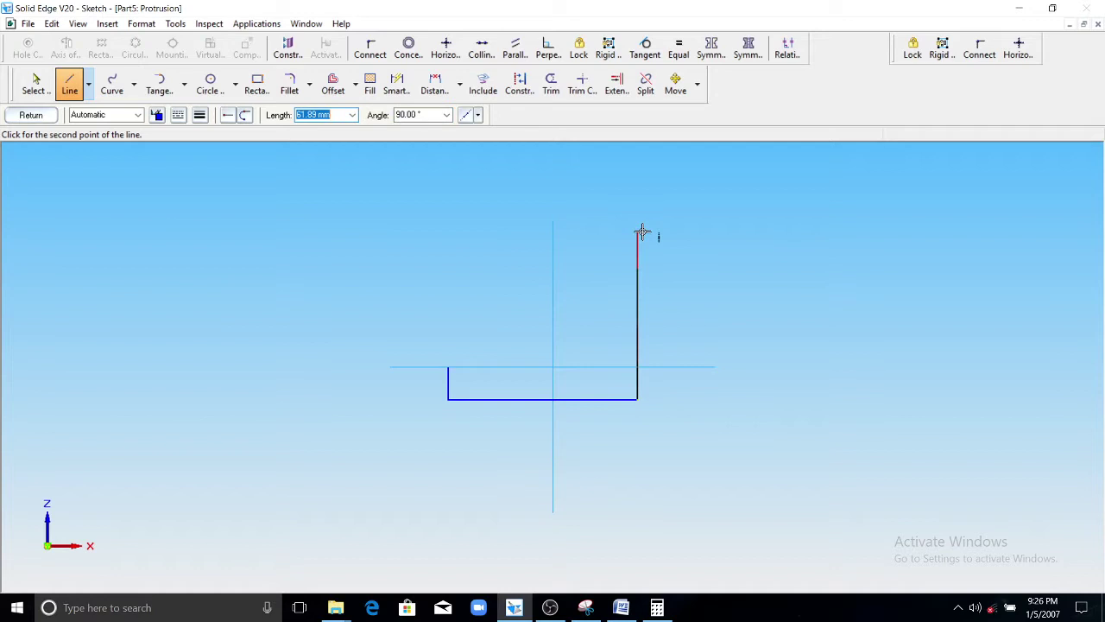
type("45.5")
key("Tab")
left_click(641, 232)
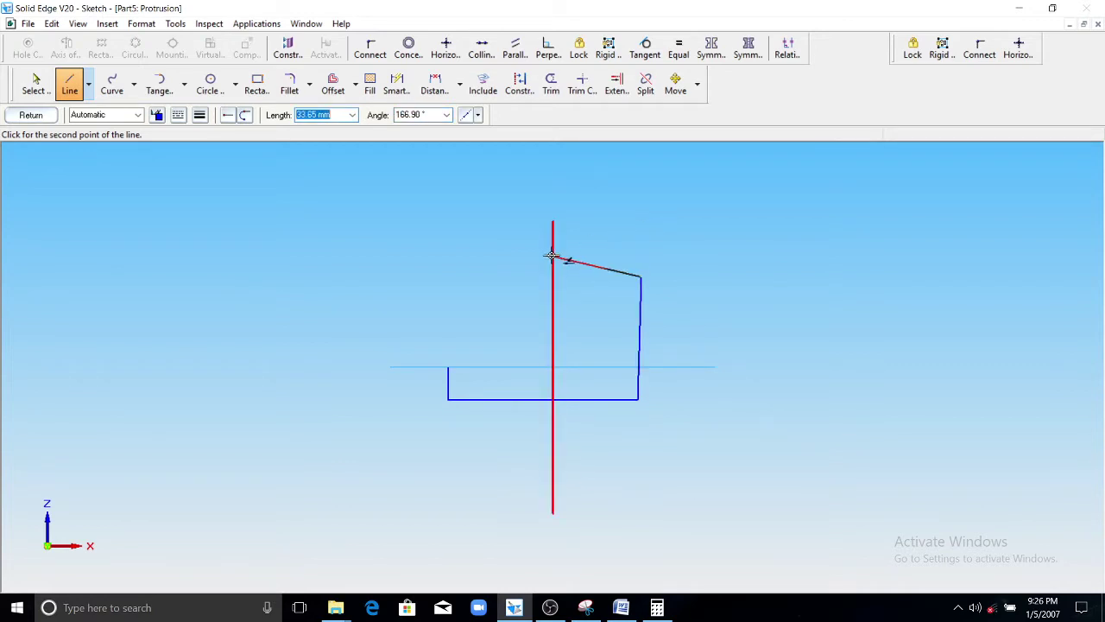
key("Escape")
Draw the 45.5 mm upright from the base line's right end.
left_click(69, 85)
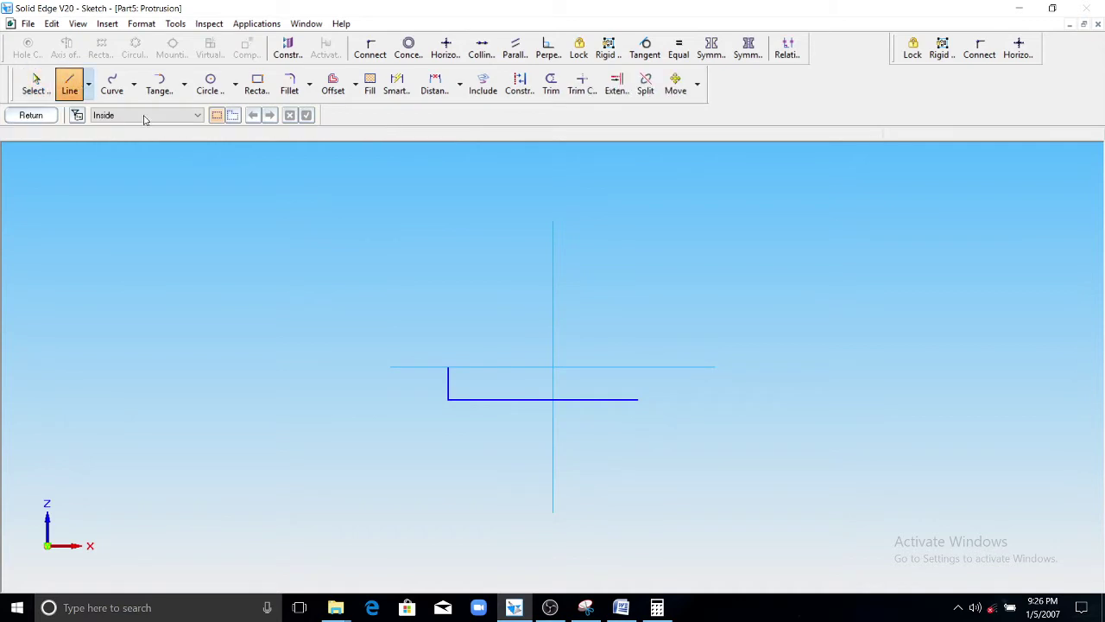
left_click(638, 399)
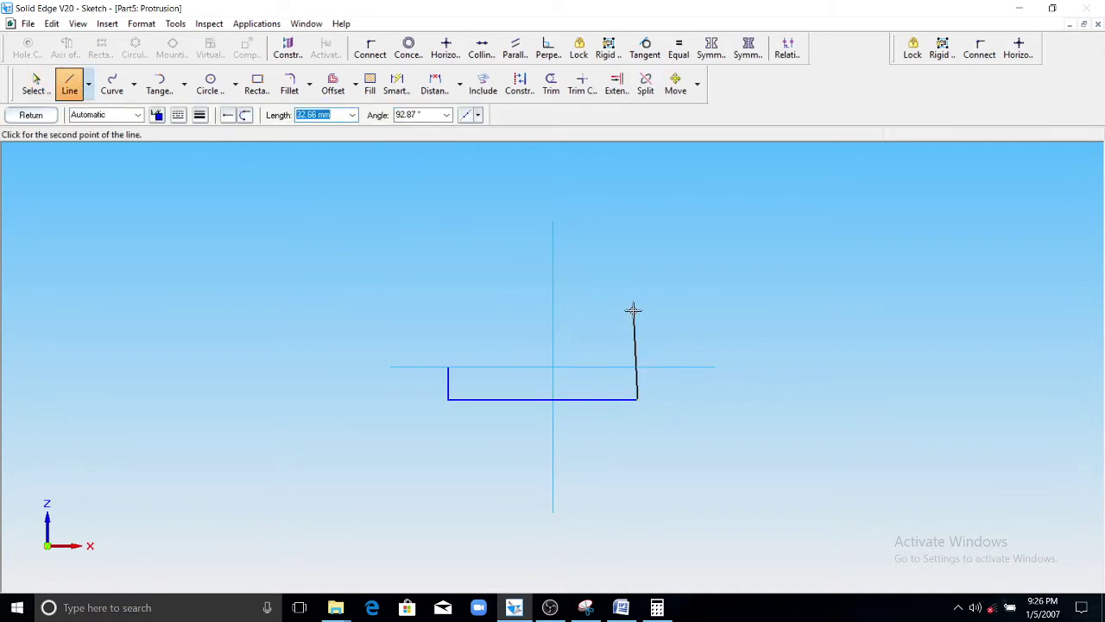
type("45.5")
key("Tab")
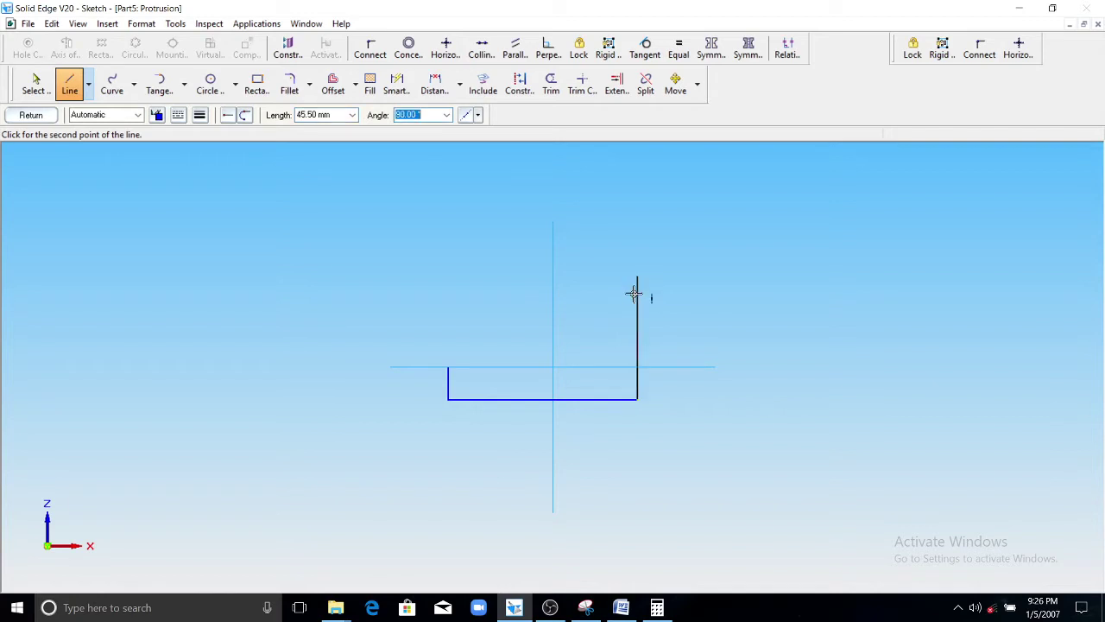
left_click(634, 294)
type("1")
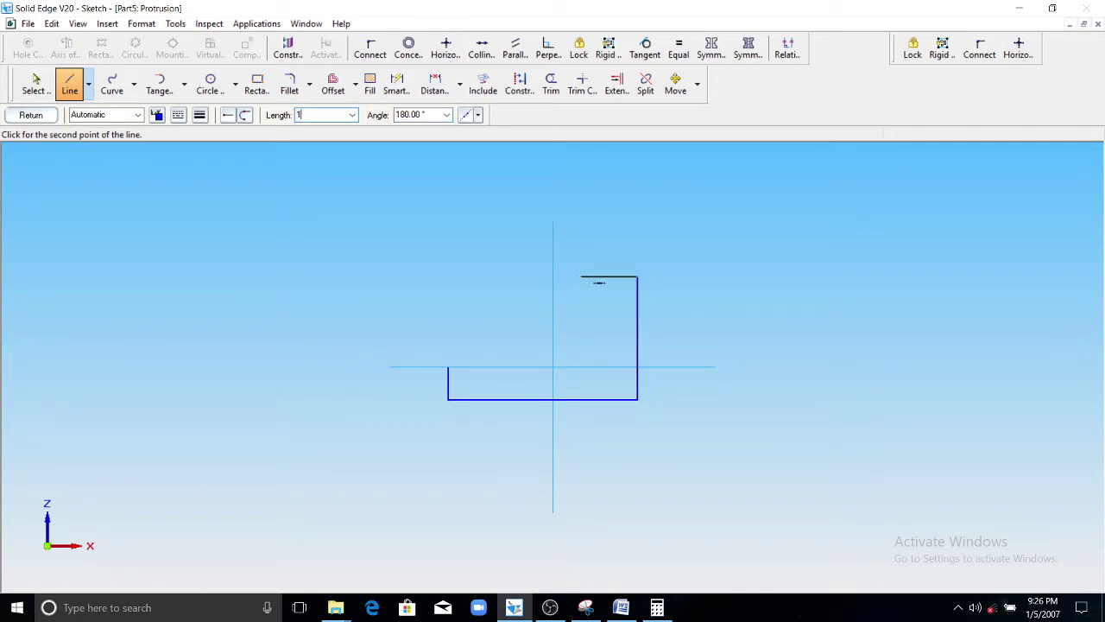
type("2")
key("Tab")
left_click(584, 279)
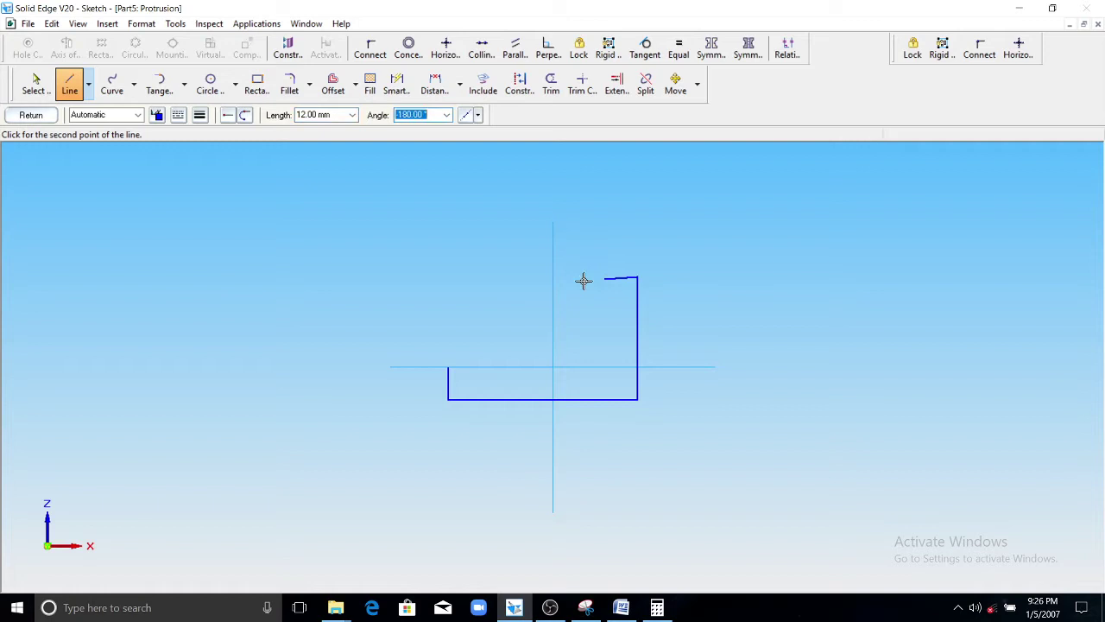
key("ctrl+z")
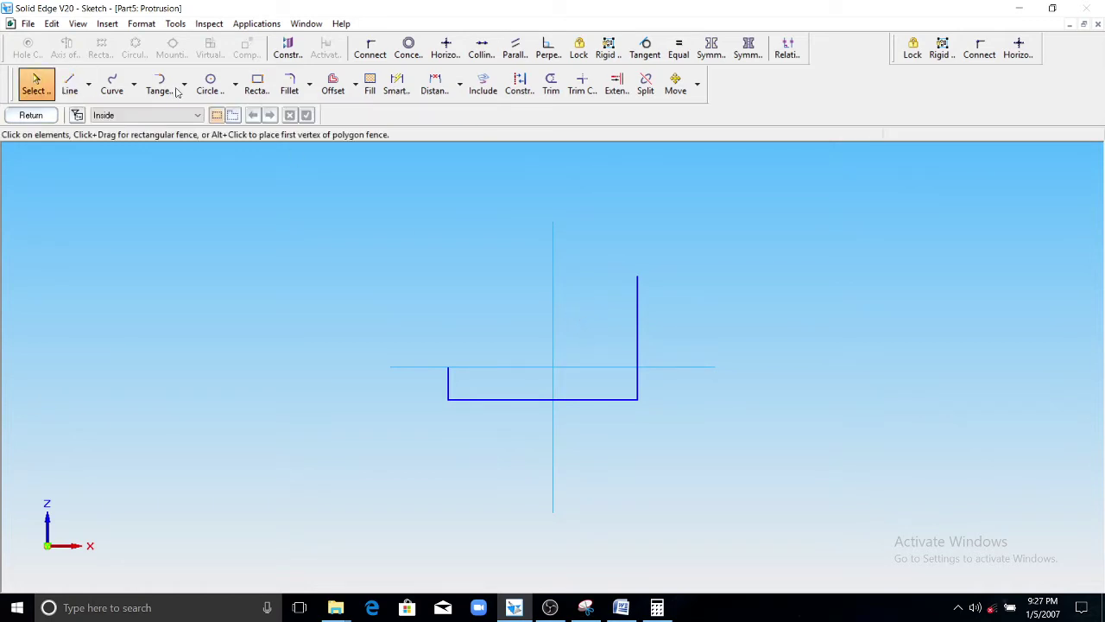
Add the 12 mm top edge and inner edge, closing the L profile at the start corner.
key("l")
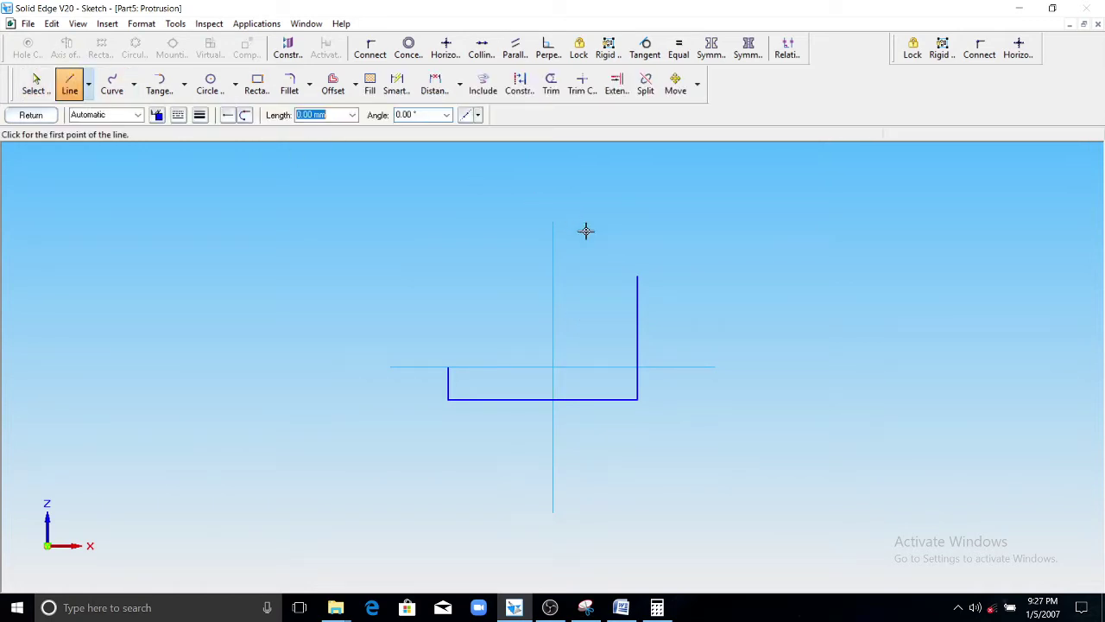
left_click(637, 277)
type("12")
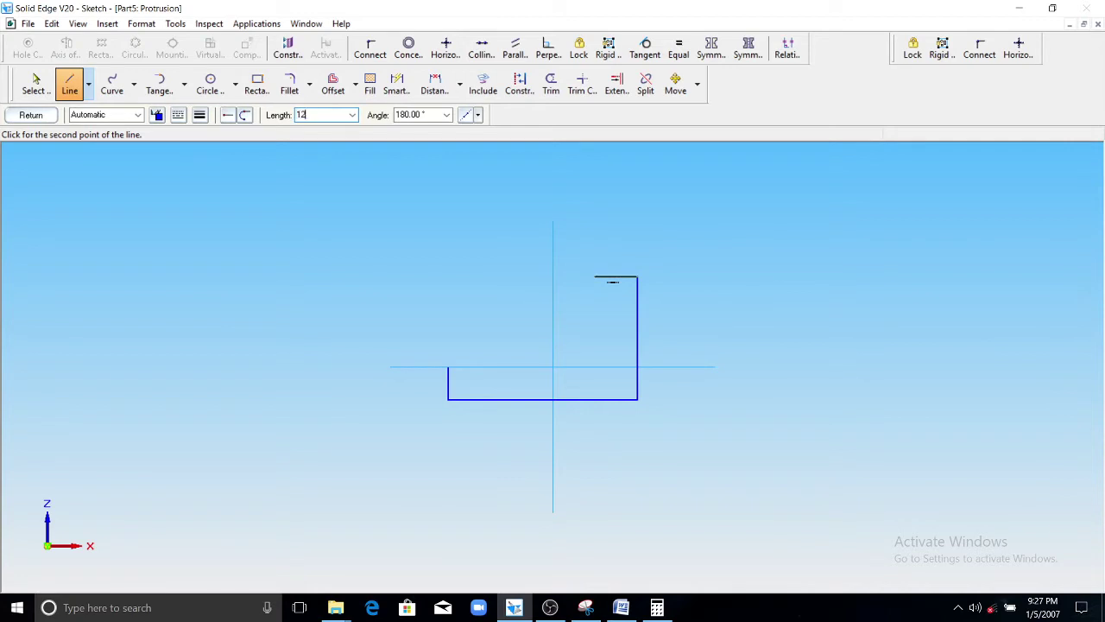
key("Return")
left_click(597, 274)
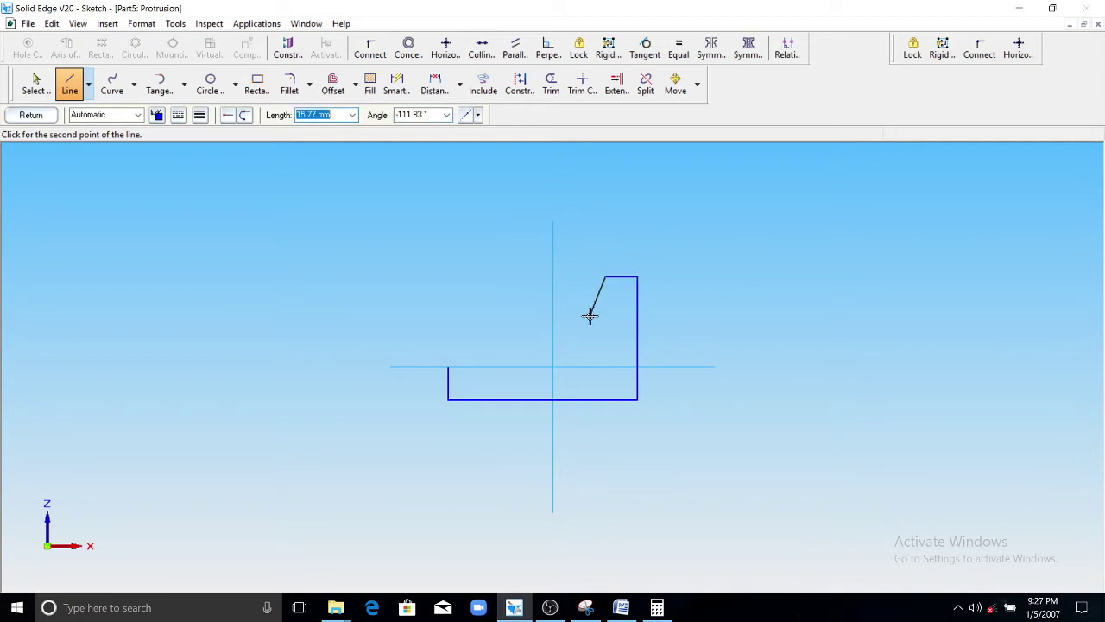
left_click(606, 368)
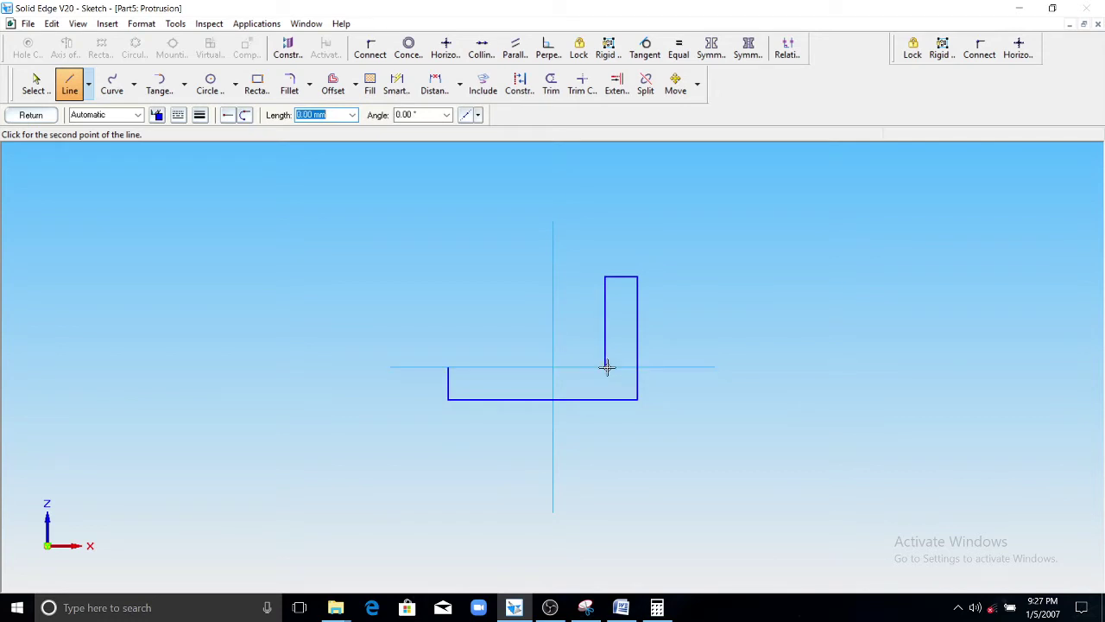
left_click(449, 367)
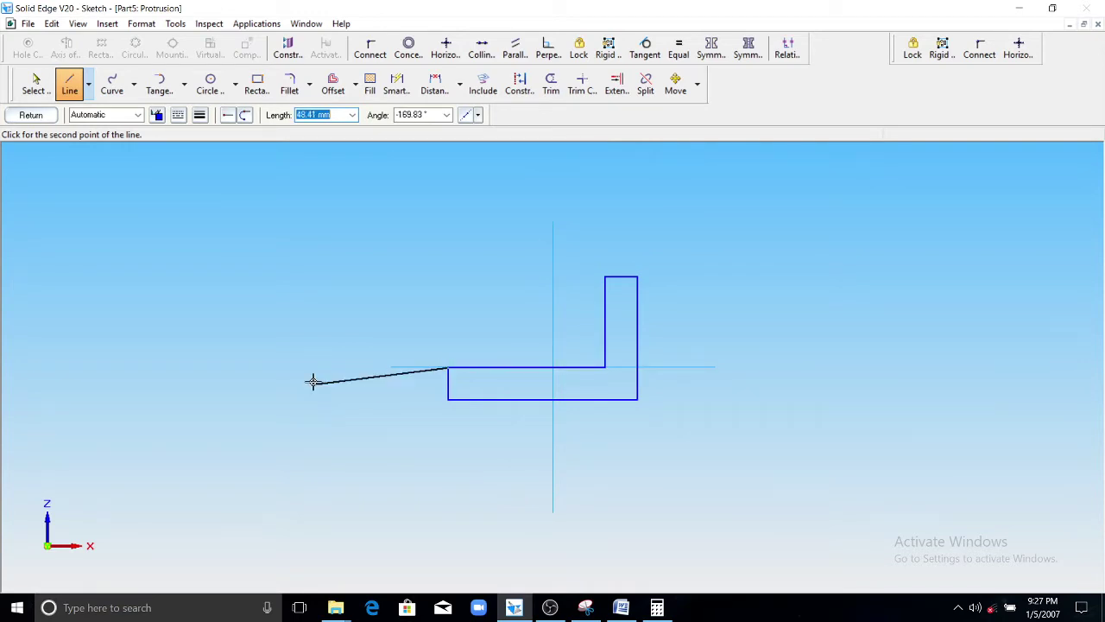
Extrude the L-shaped sketch 35 mm to one side and finish the protrusion.
left_click(32, 115)
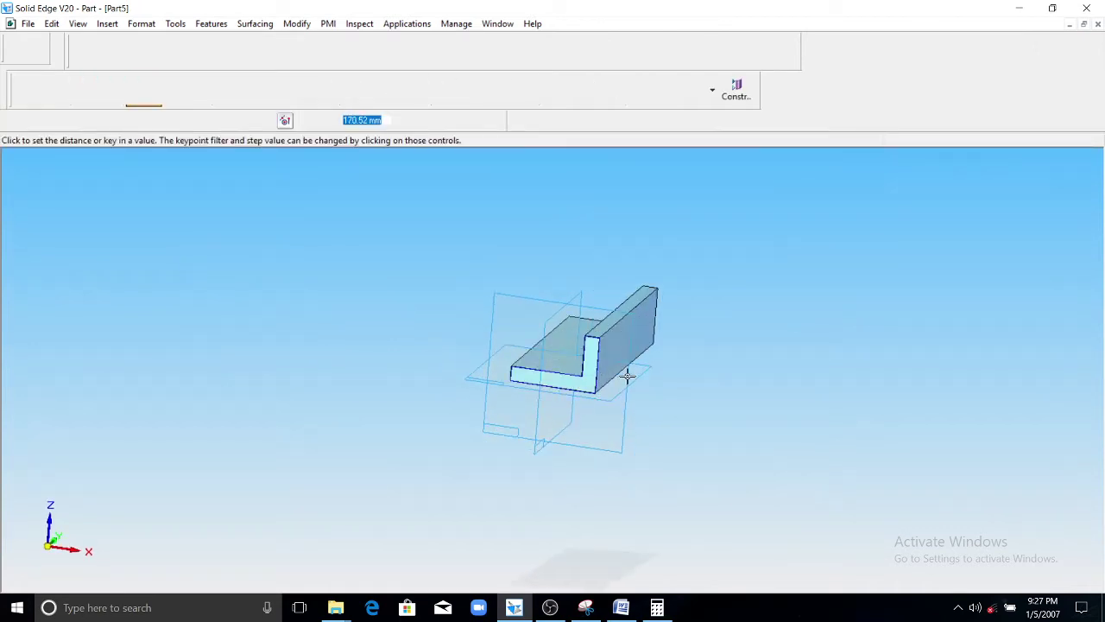
type("3")
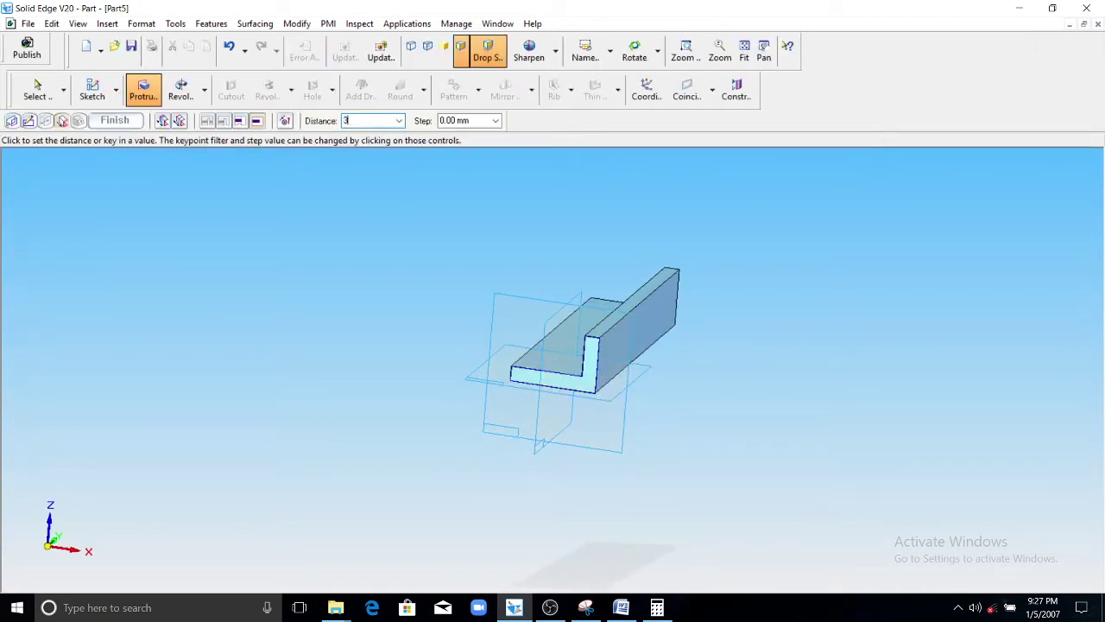
type("5")
key("Return")
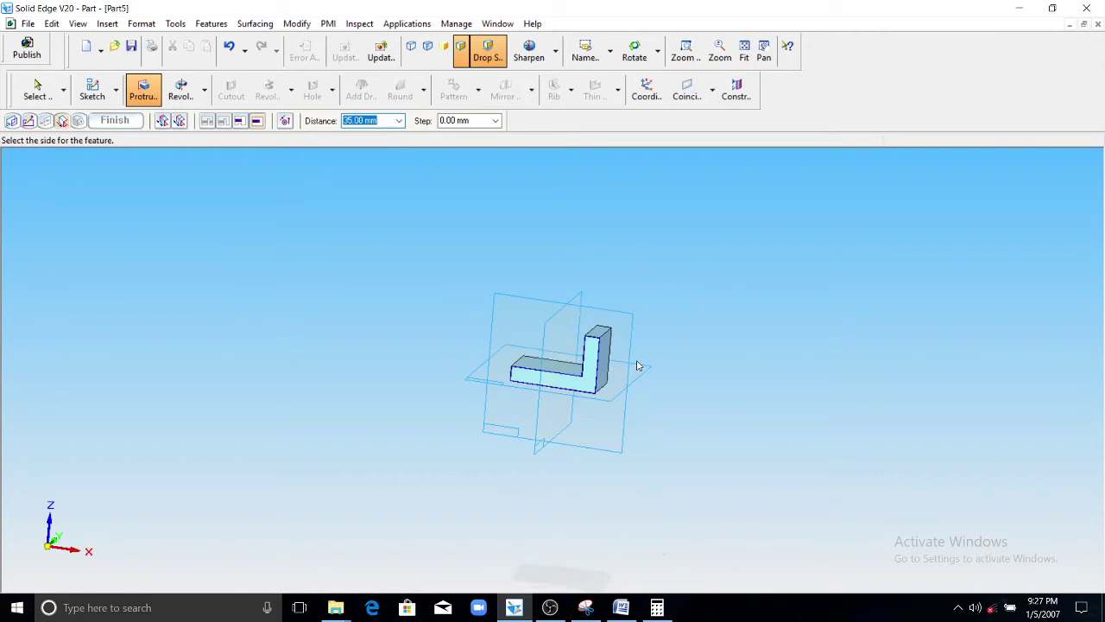
left_click(638, 348)
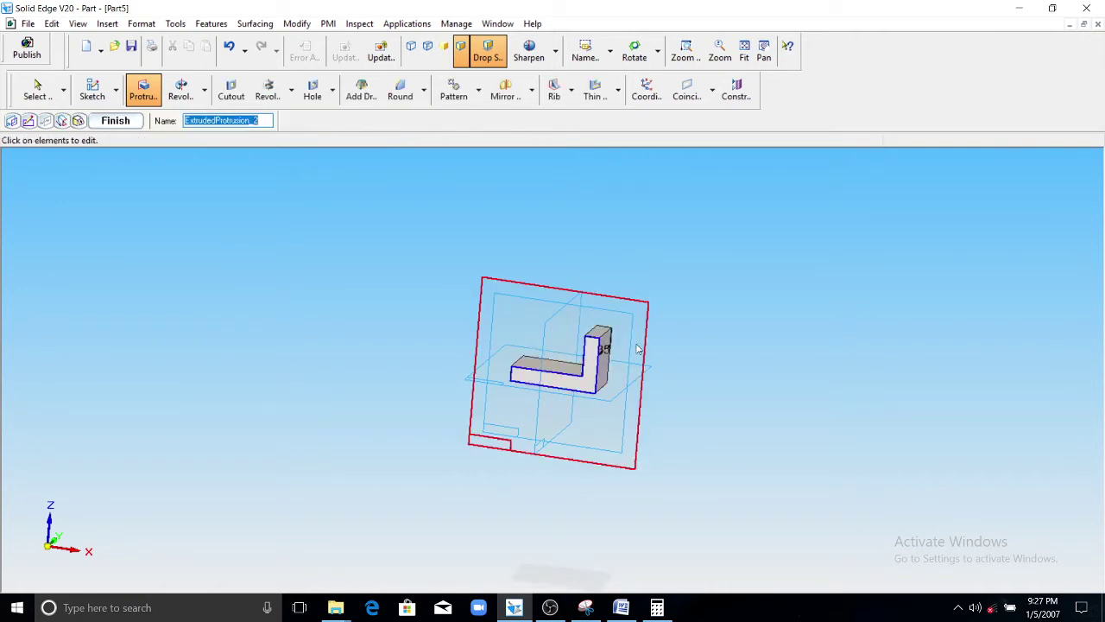
left_click(108, 122)
scroll(515, 318, "up", 5)
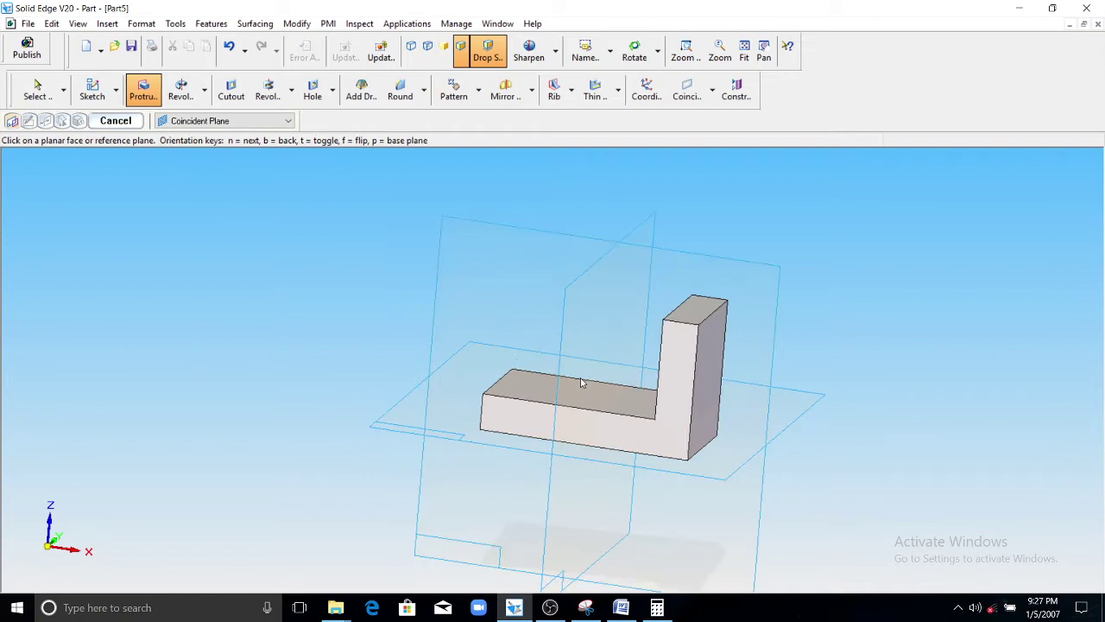
middle_click_drag(580, 377, 891, 328)
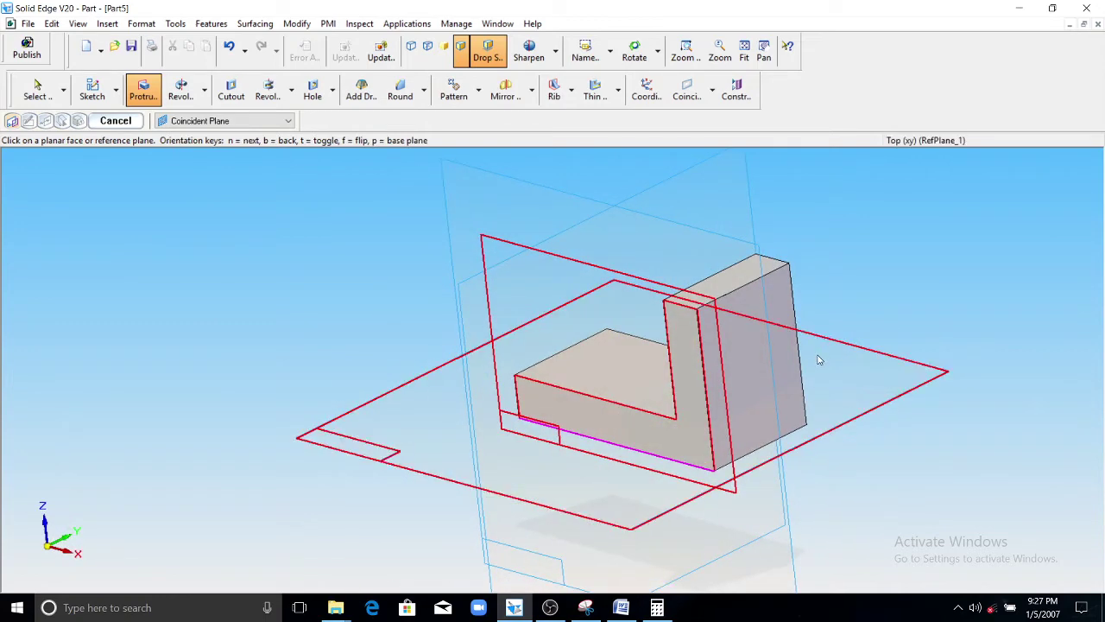
scroll(820, 357, "up", 5)
scroll(710, 313, "down", 5)
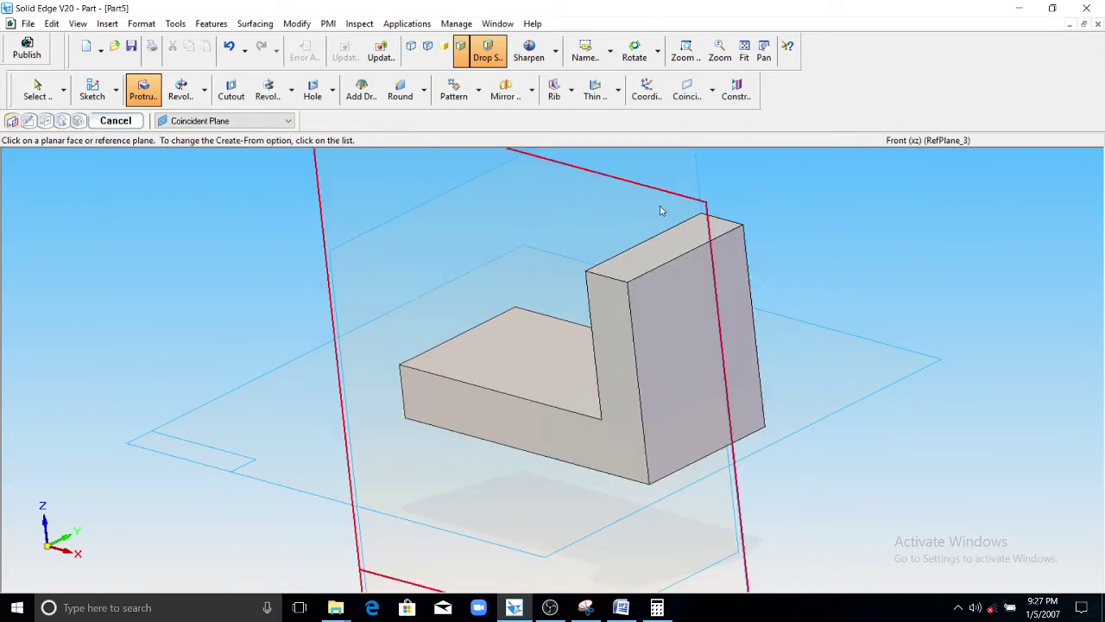
Round the back wall's top edges at 17.5 mm radius, then bring up the Word reference drawing.
left_click(413, 98)
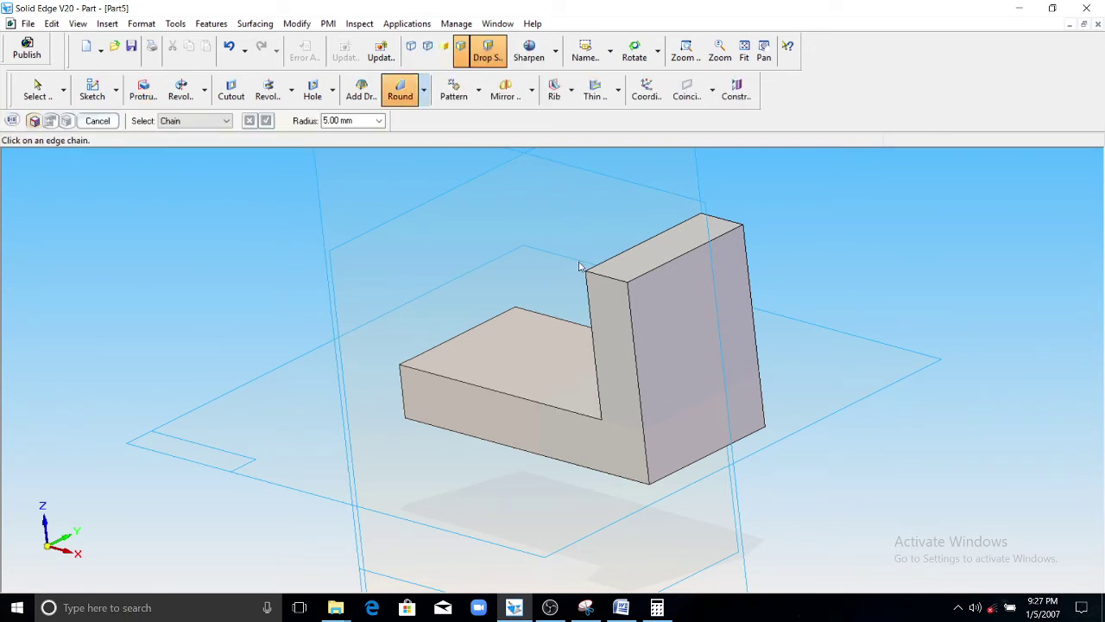
left_click(602, 282)
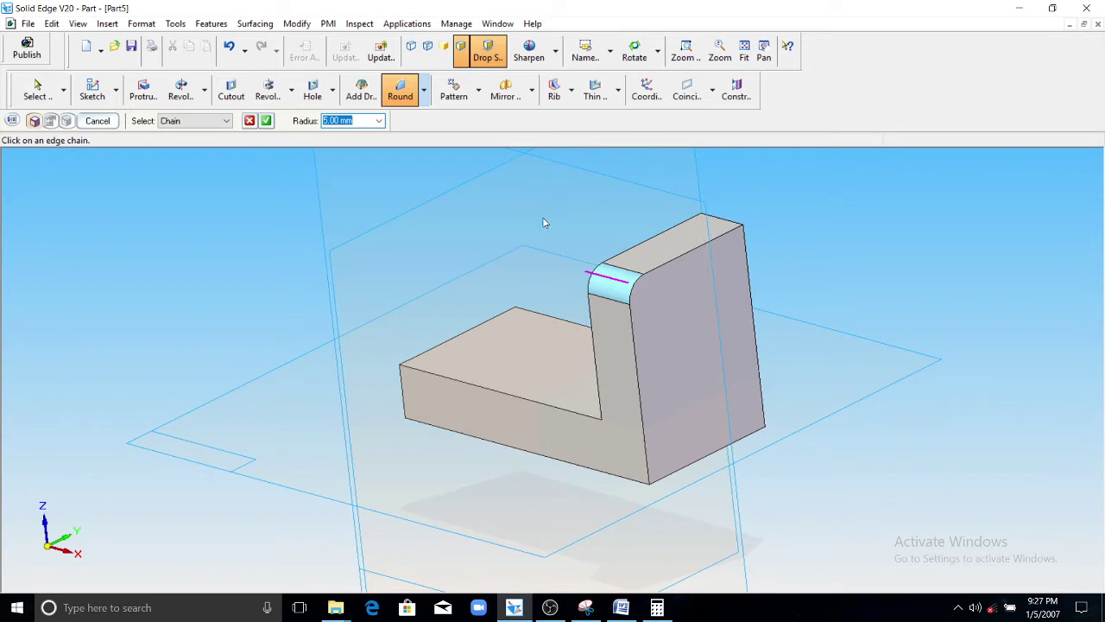
left_click(717, 221)
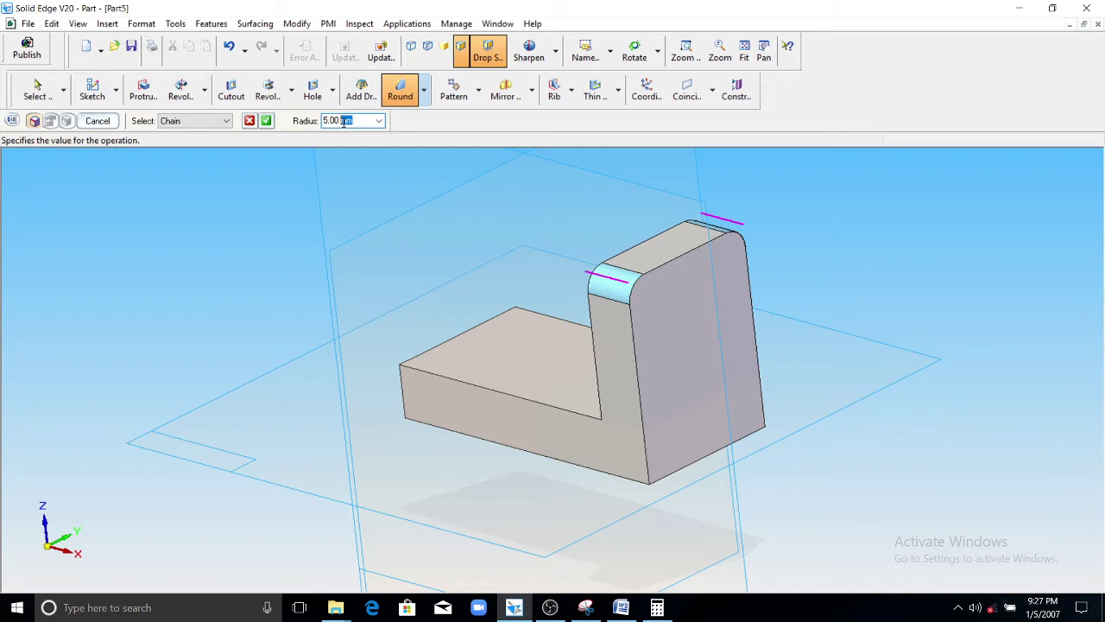
type("17.5")
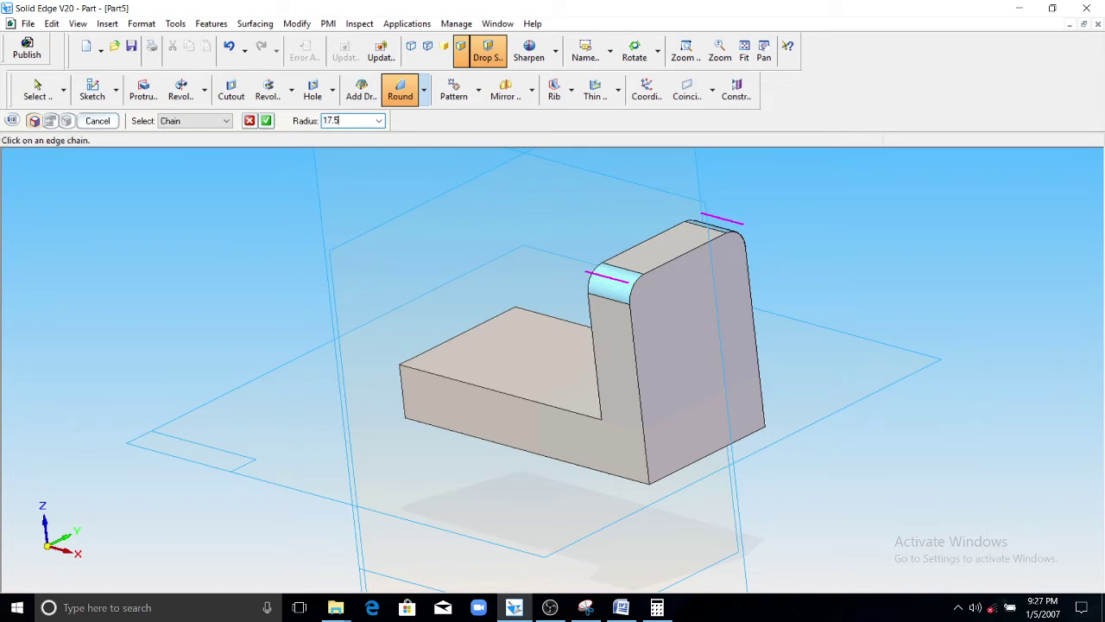
key("Return")
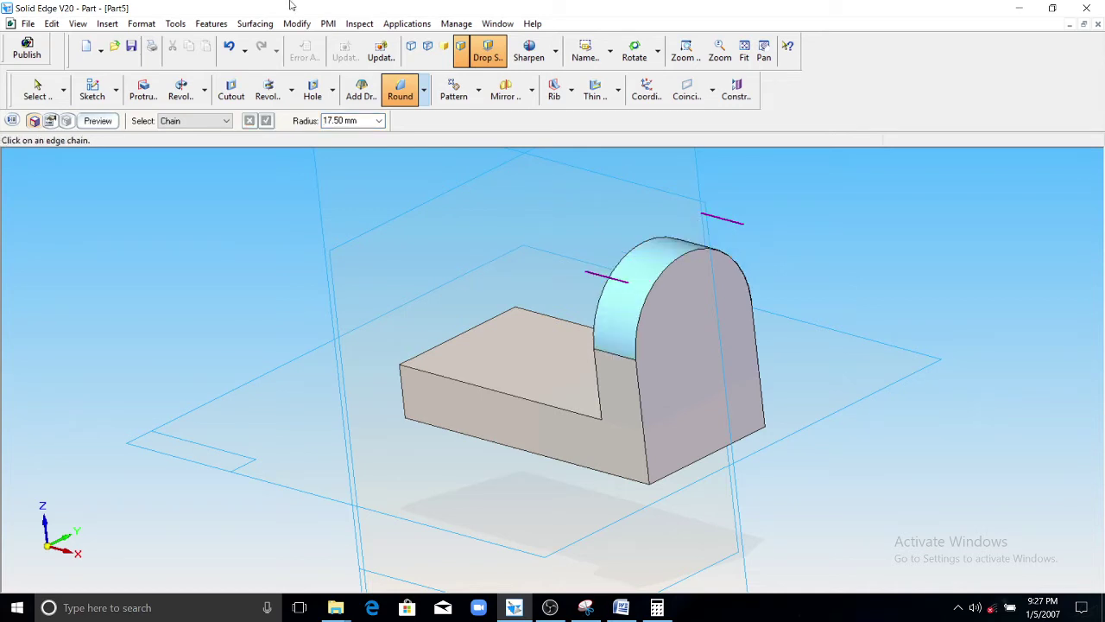
left_click(620, 607)
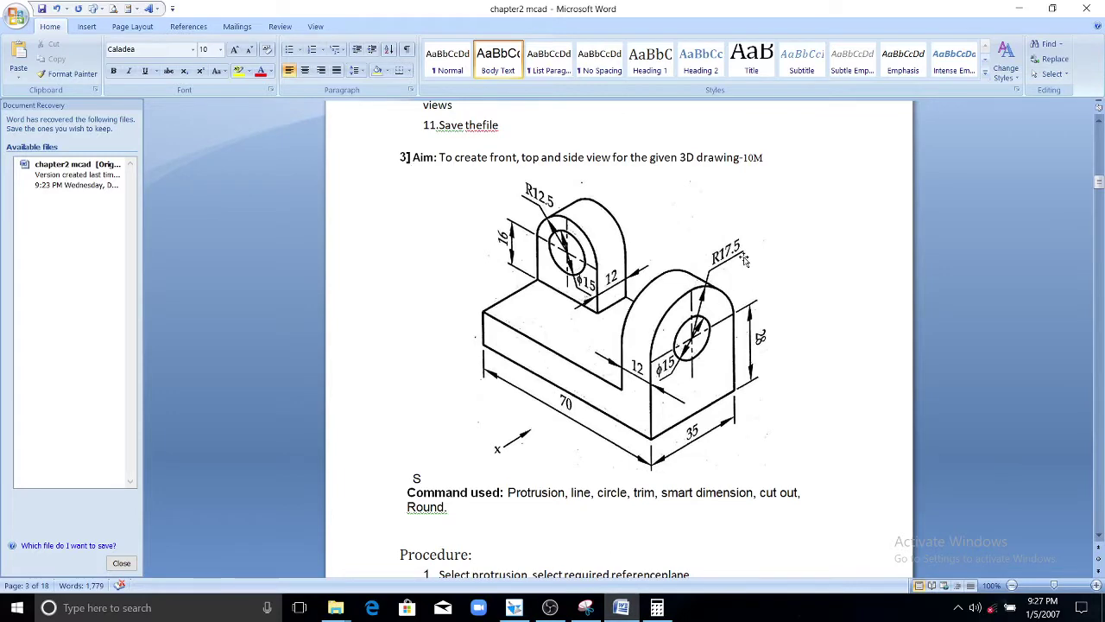
Minimize Word so the rounded Solid Edge part is back in front.
left_click(633, 611)
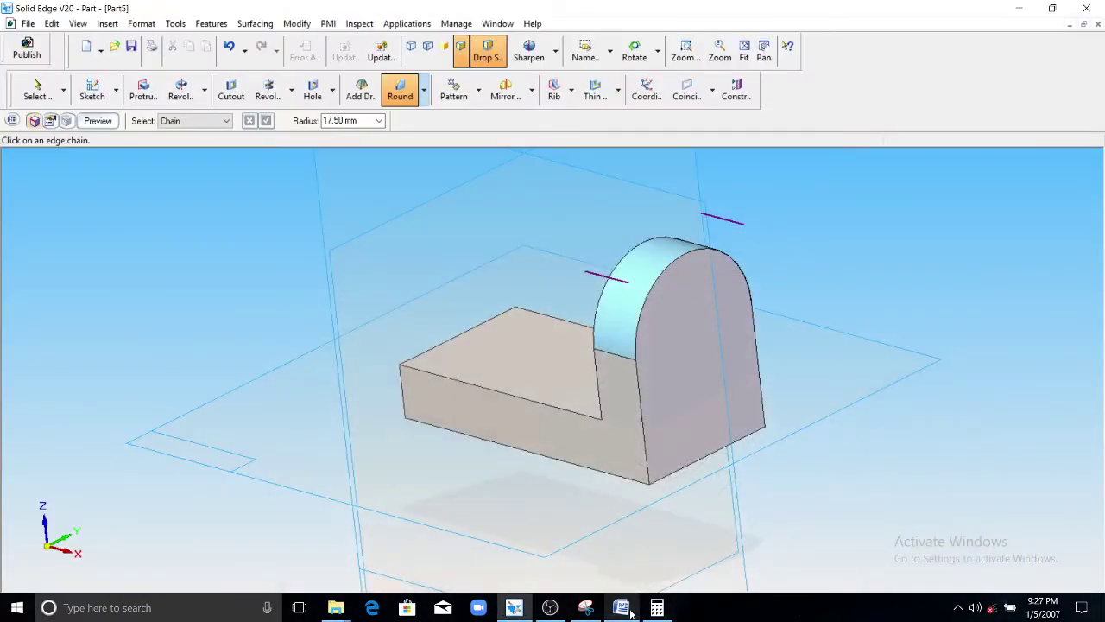
Place a 15 mm diameter hole on the back wall face, centred on the rounded top's arc.
left_click(313, 94)
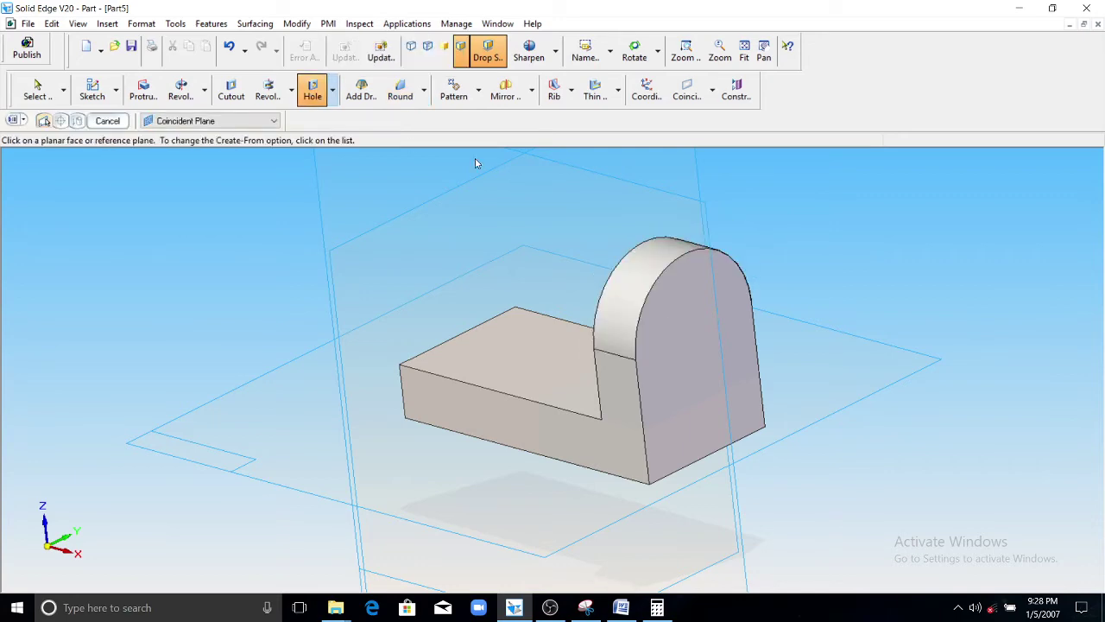
left_click(693, 310)
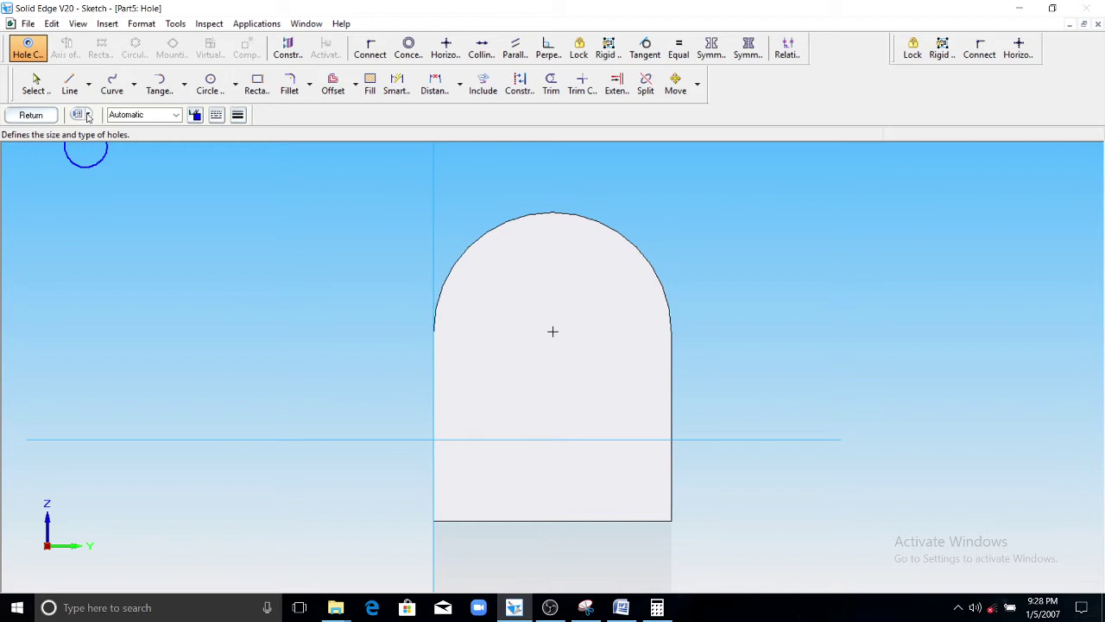
left_click(88, 117)
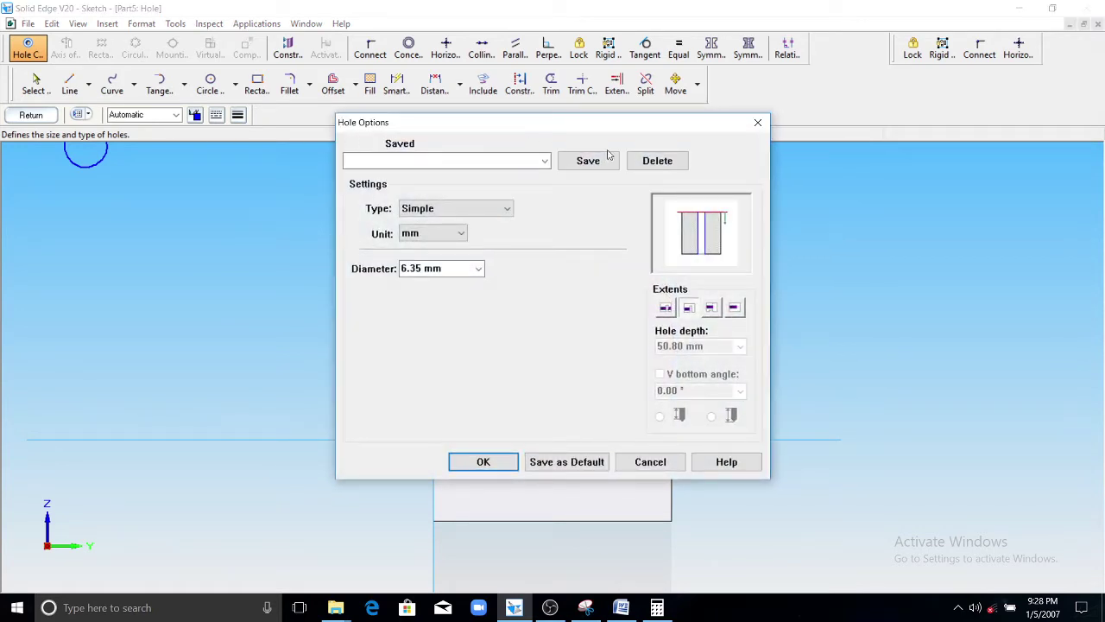
left_click_drag(613, 133, 916, 119)
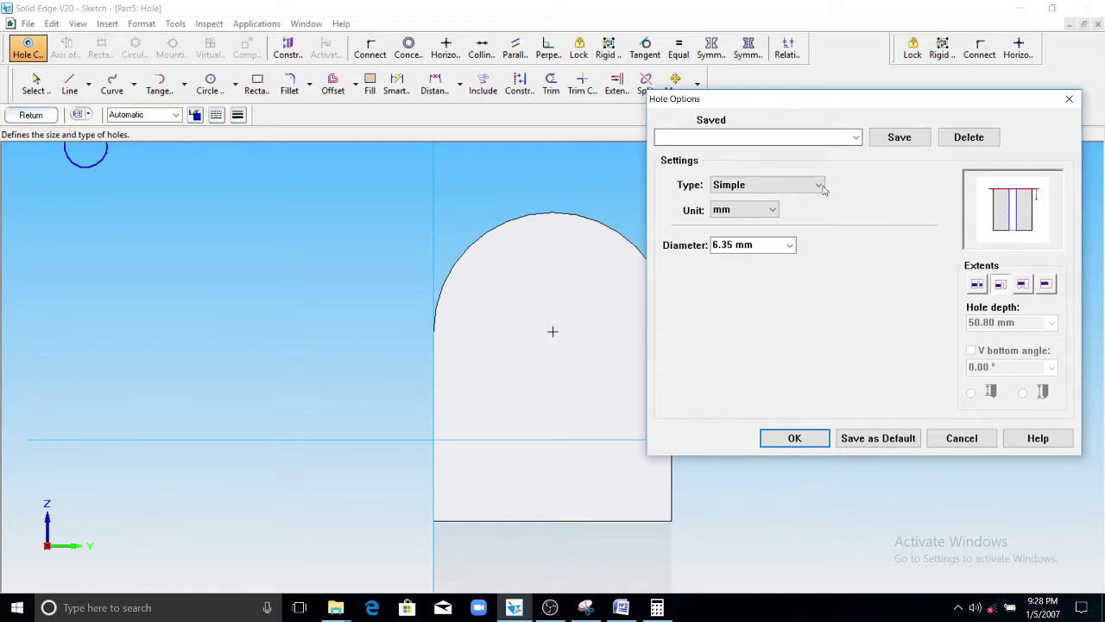
left_click_drag(766, 245, 662, 246)
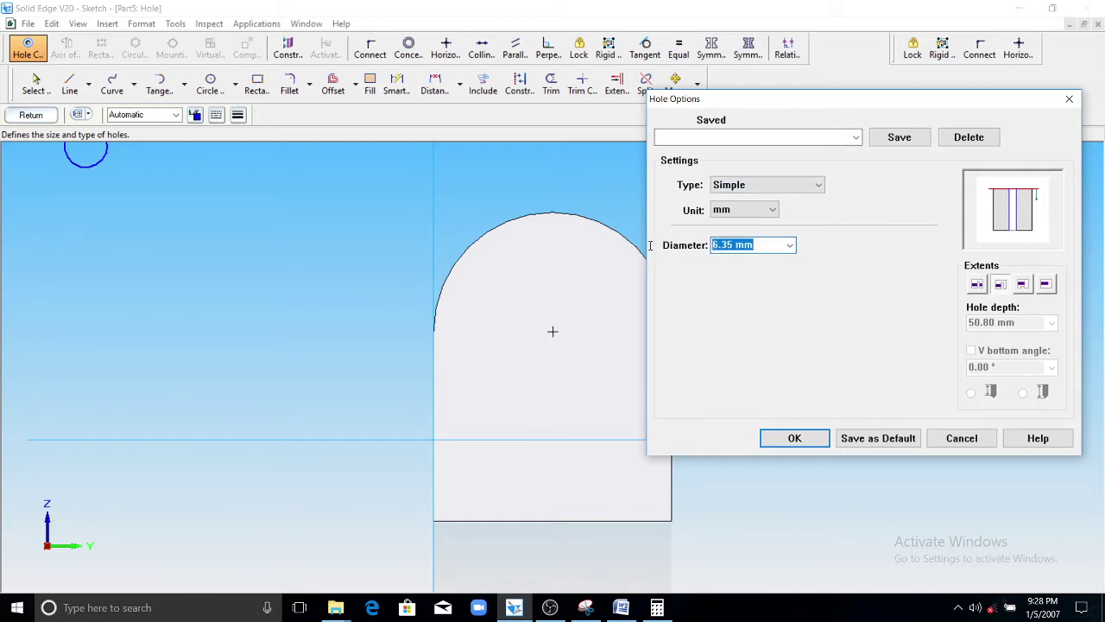
left_click(620, 608)
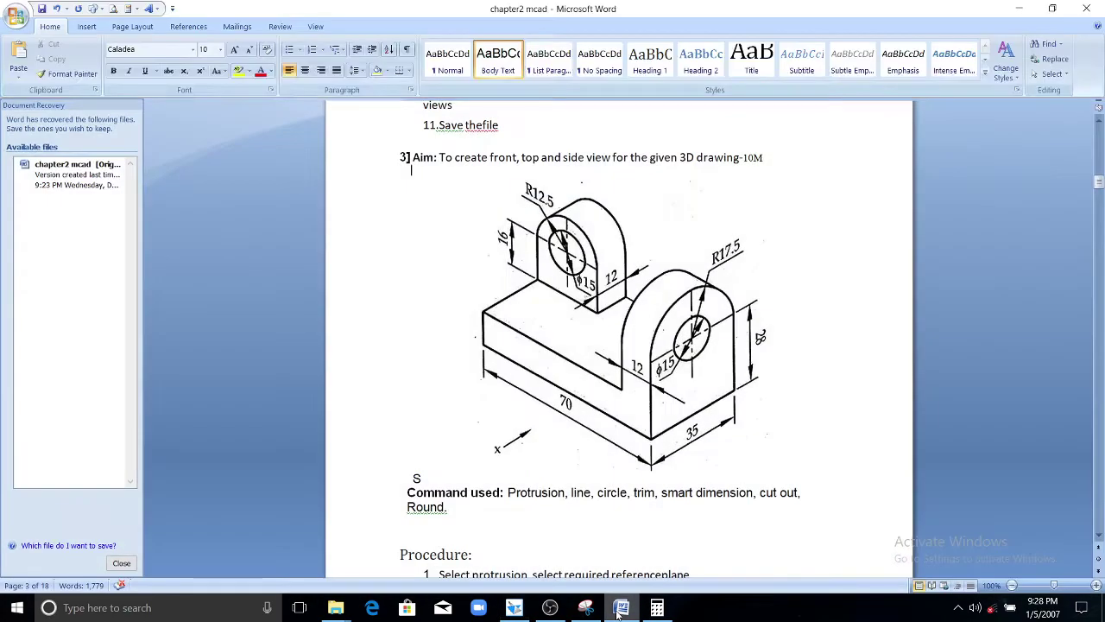
left_click(620, 608)
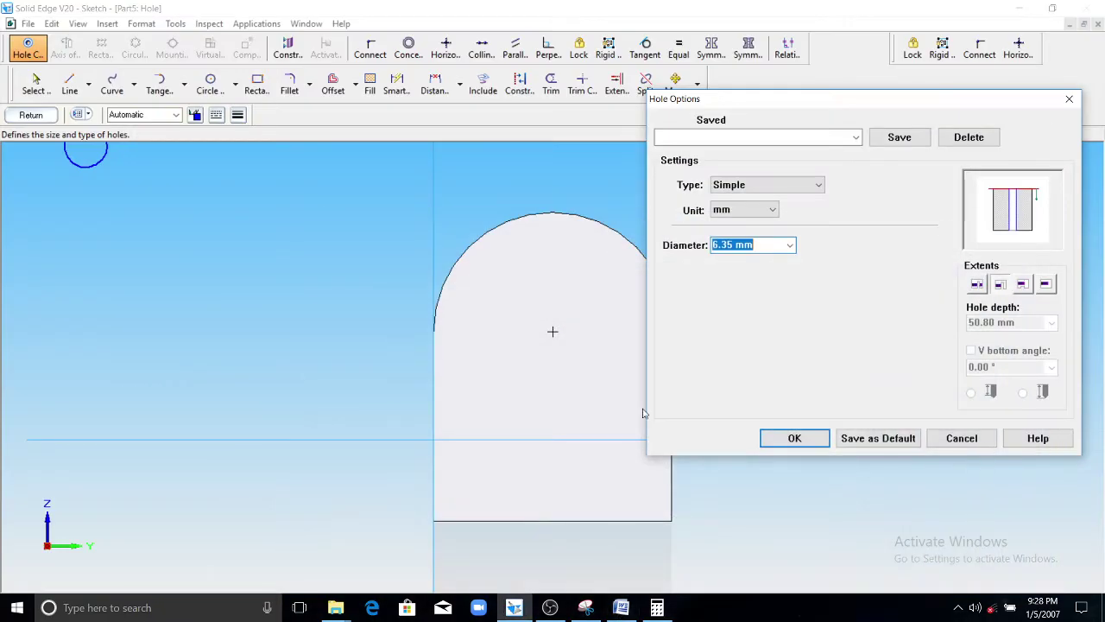
type("15")
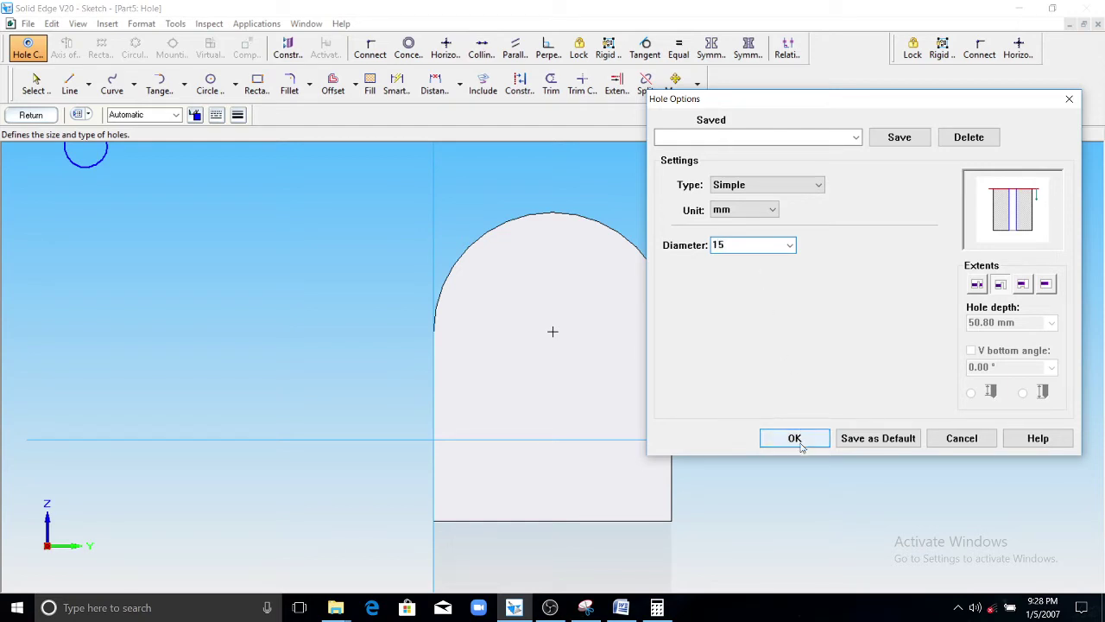
key("Return")
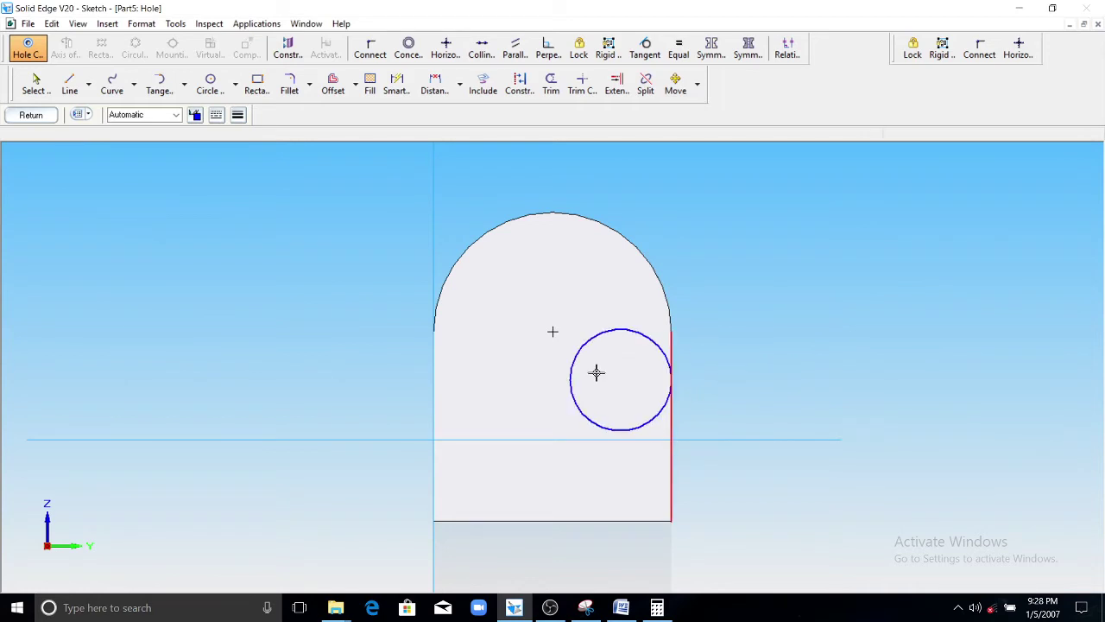
left_click(551, 332)
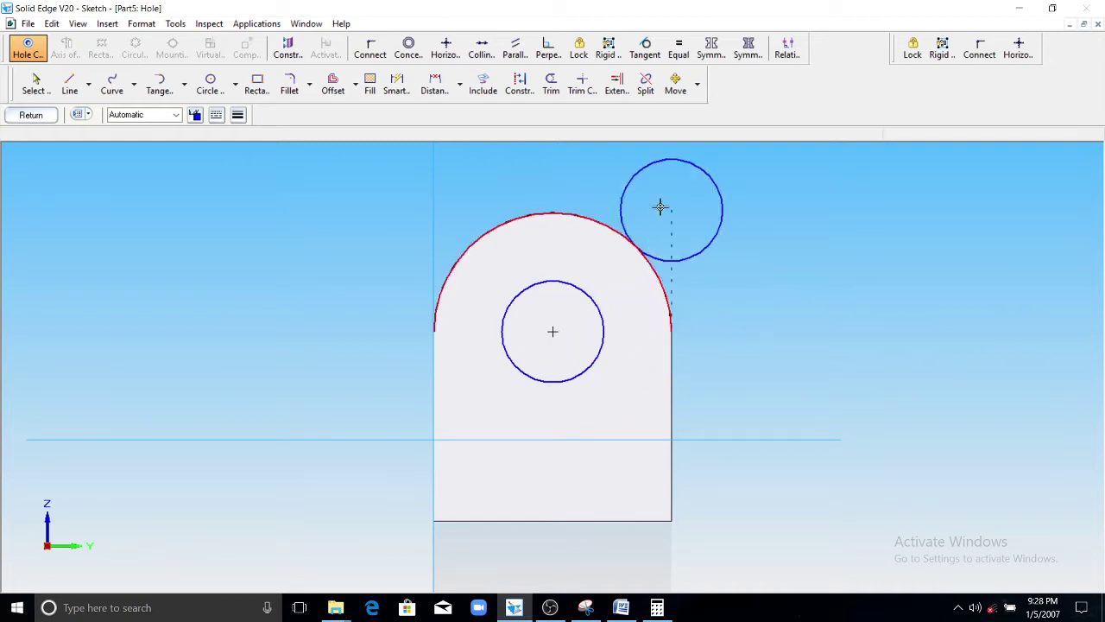
Finish the 15 mm hole so it cuts through the back wall.
left_click(45, 114)
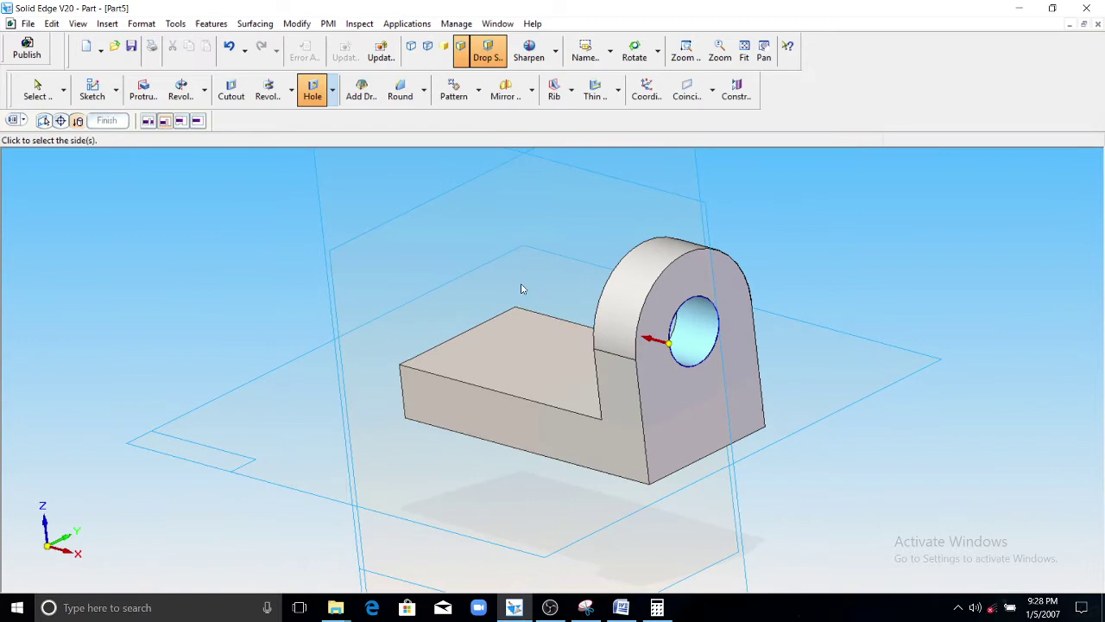
left_click(345, 231)
right_click(440, 305)
Orbit the part to a side-on view to inspect the hole and start a new protrusion.
middle_click_drag(440, 305, 650, 252)
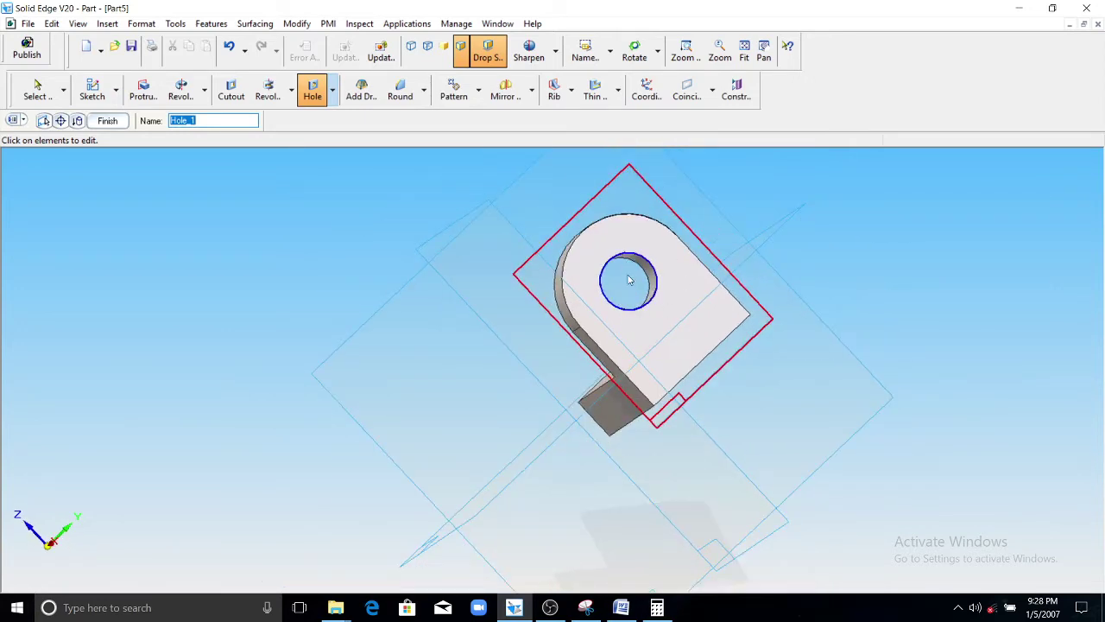
middle_click_drag(626, 298, 335, 242)
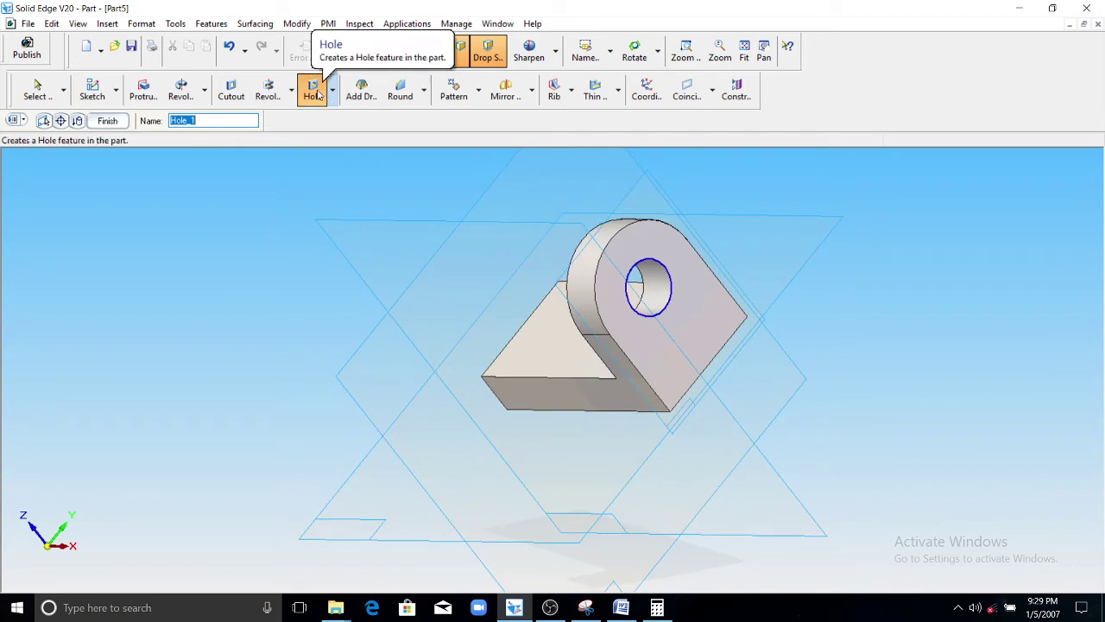
middle_click_drag(518, 280, 516, 229)
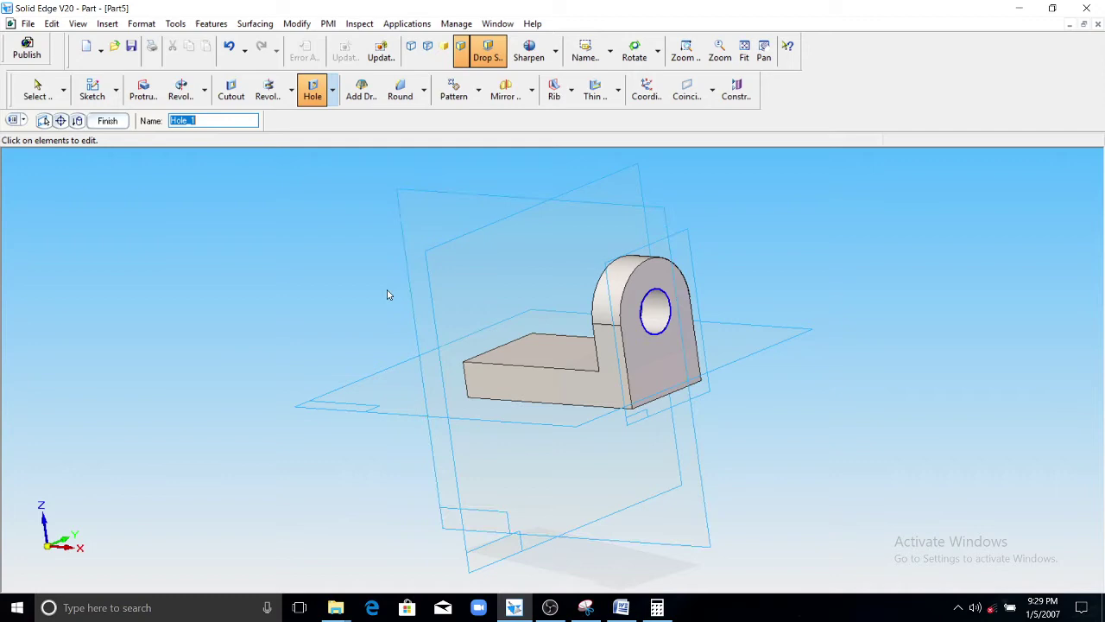
scroll(388, 295, "up", 3)
middle_click_drag(714, 320, 713, 351)
scroll(293, 271, "down", 3)
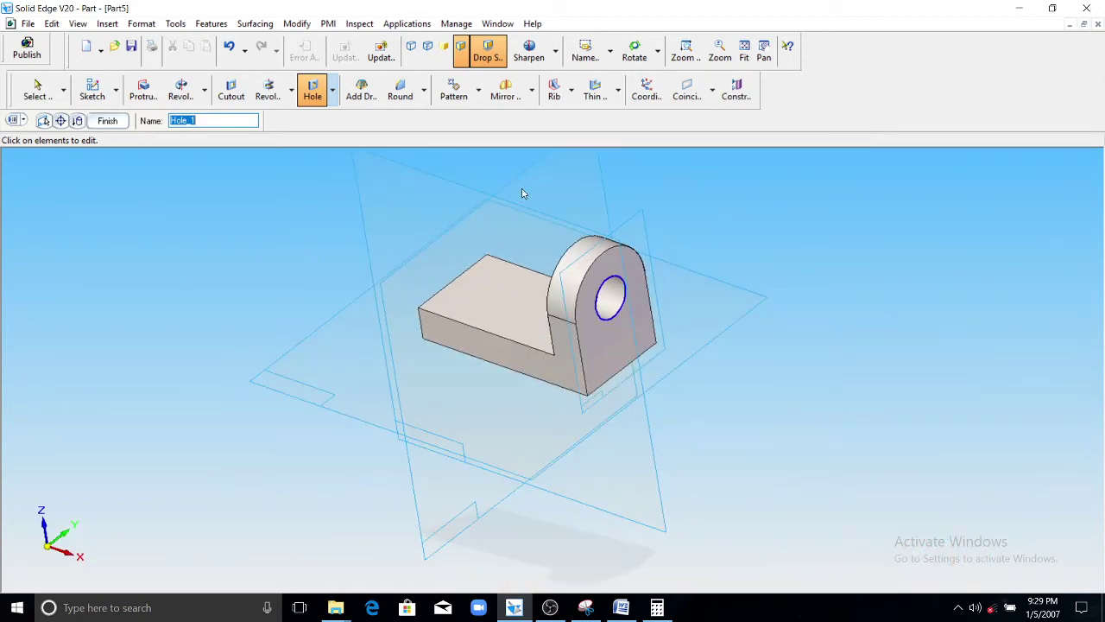
middle_click_drag(561, 234, 145, 229)
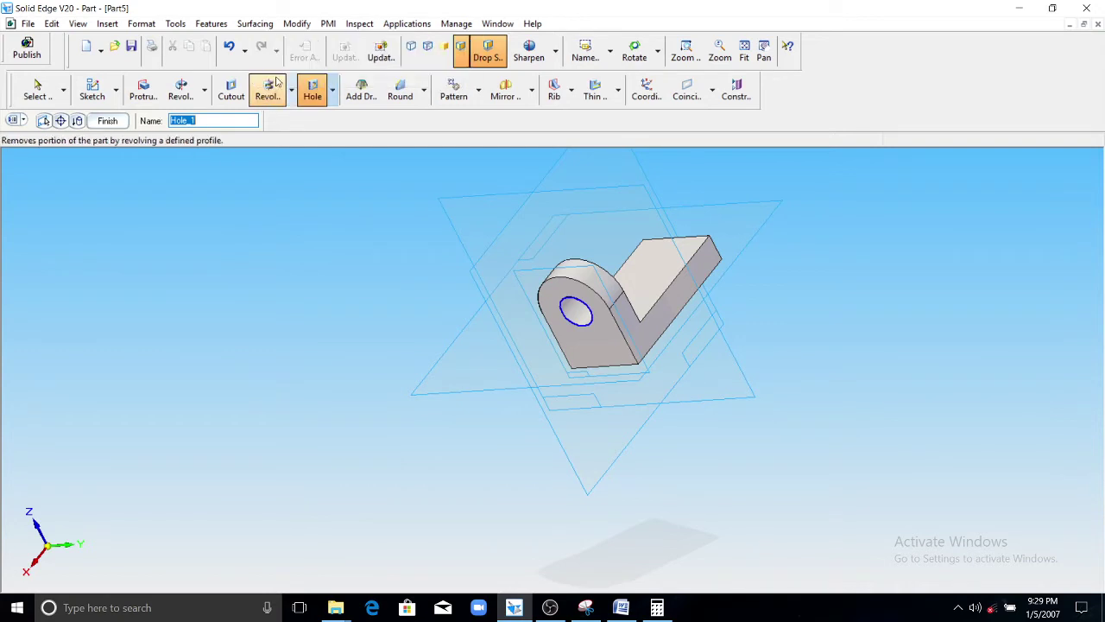
left_click(142, 89)
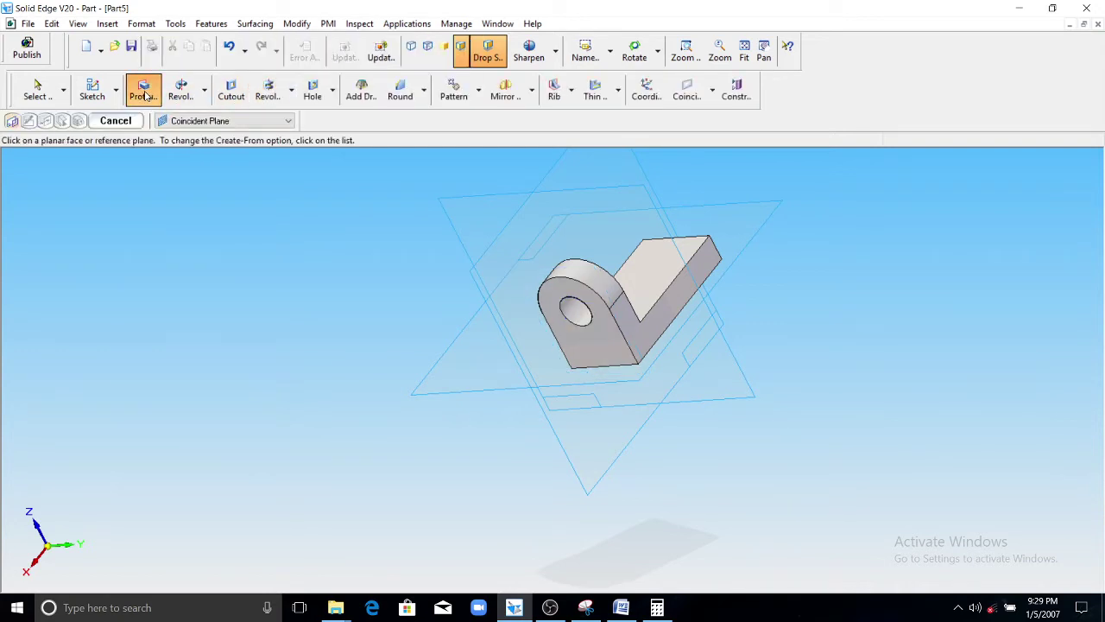
Sketch on the wall's side face, drawing a 25 mm horizontal base line.
left_click(711, 262)
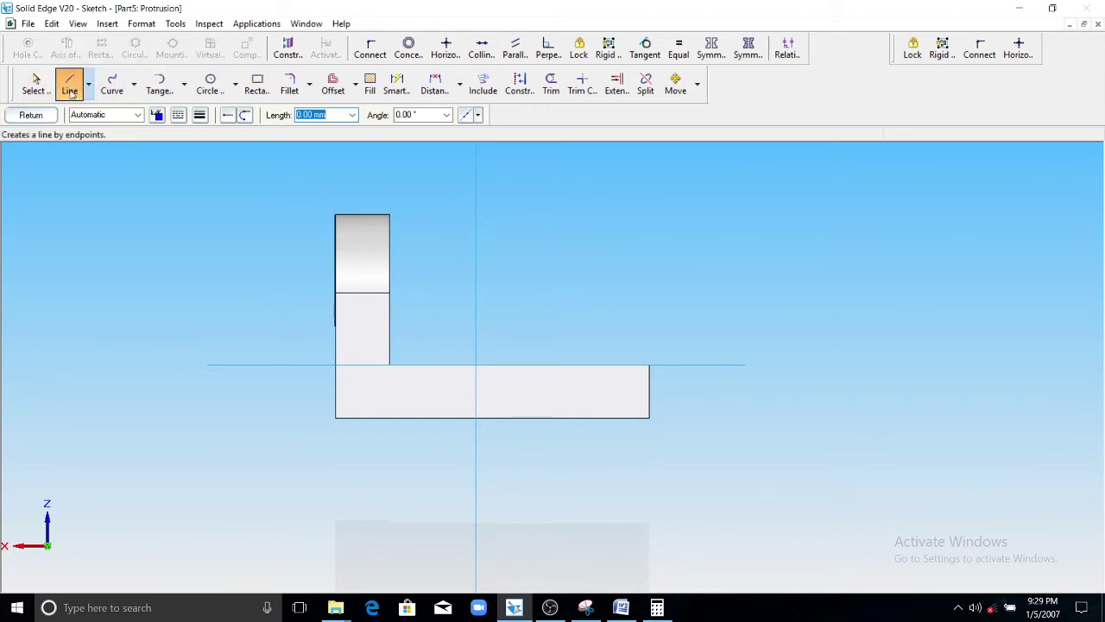
left_click(650, 366)
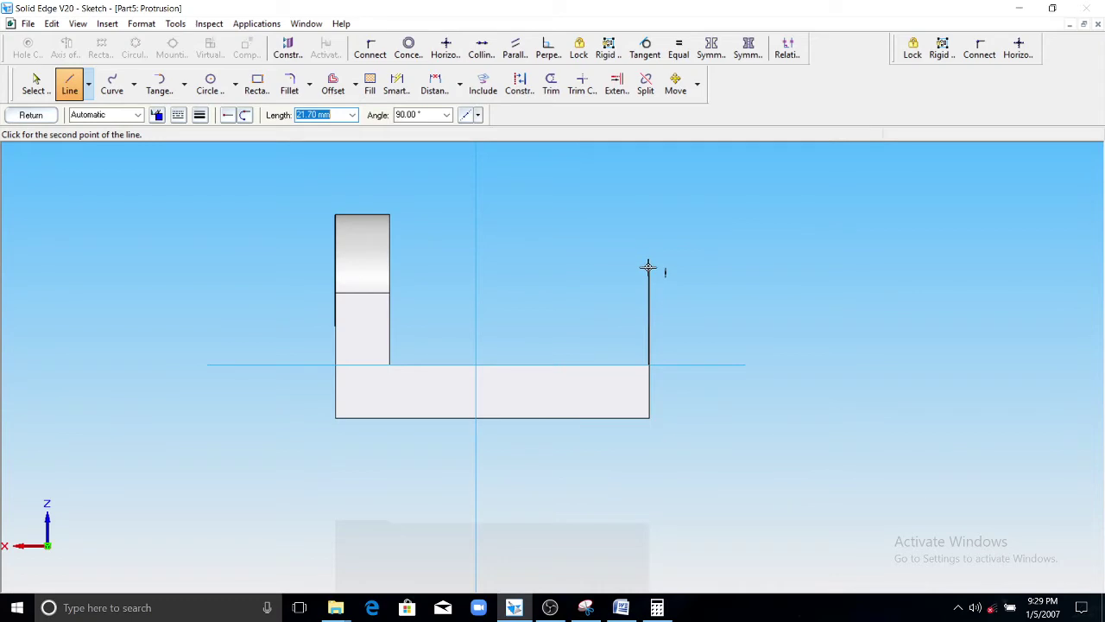
left_click(625, 606)
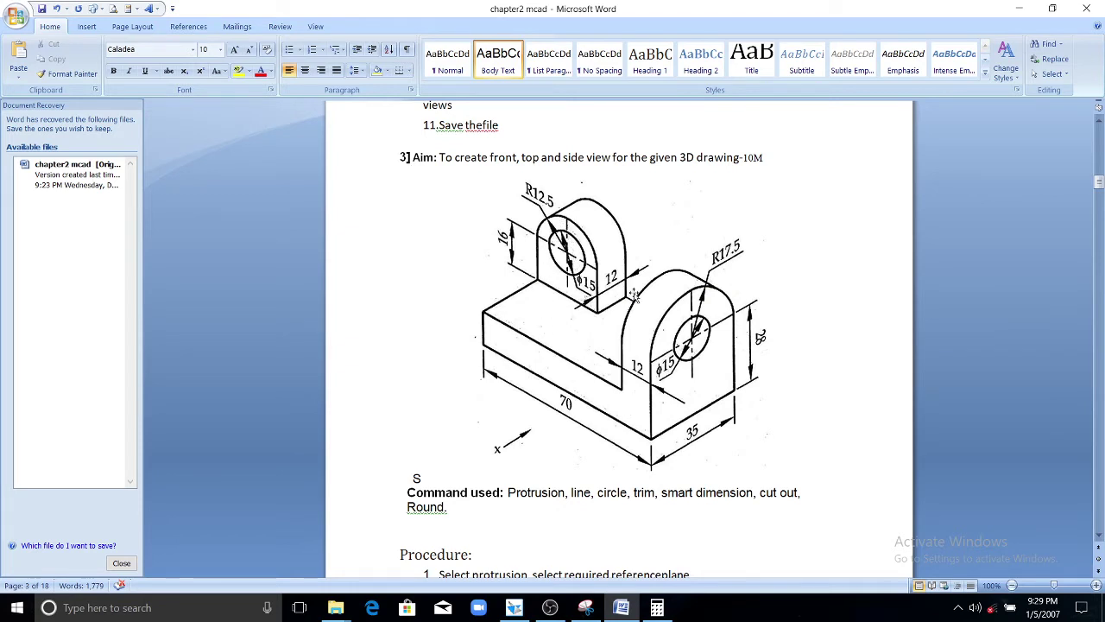
left_click(515, 610)
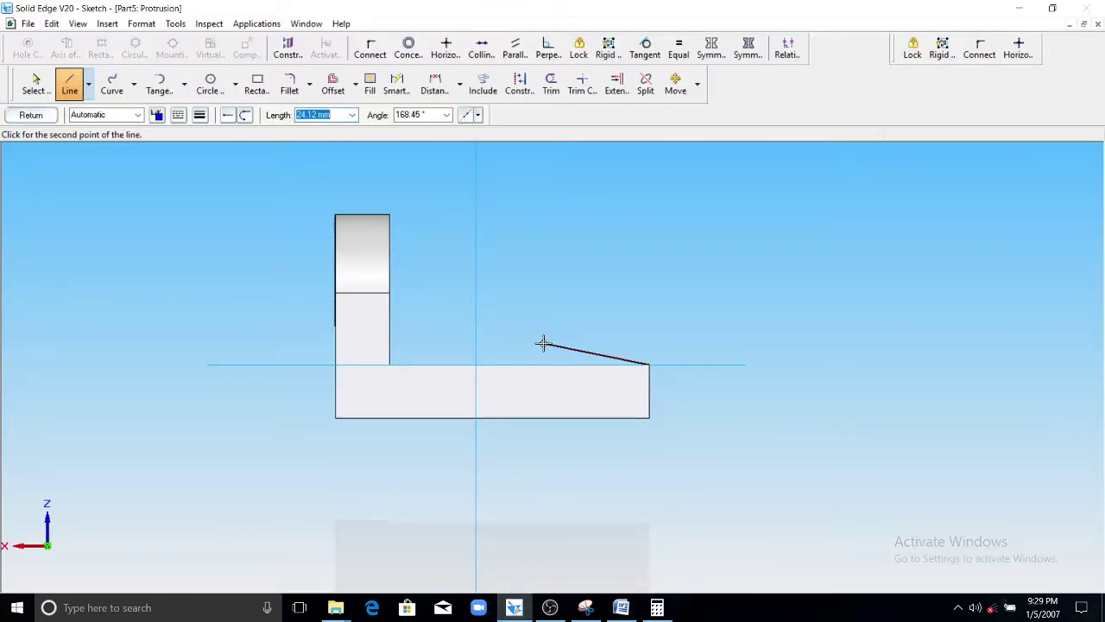
type("25")
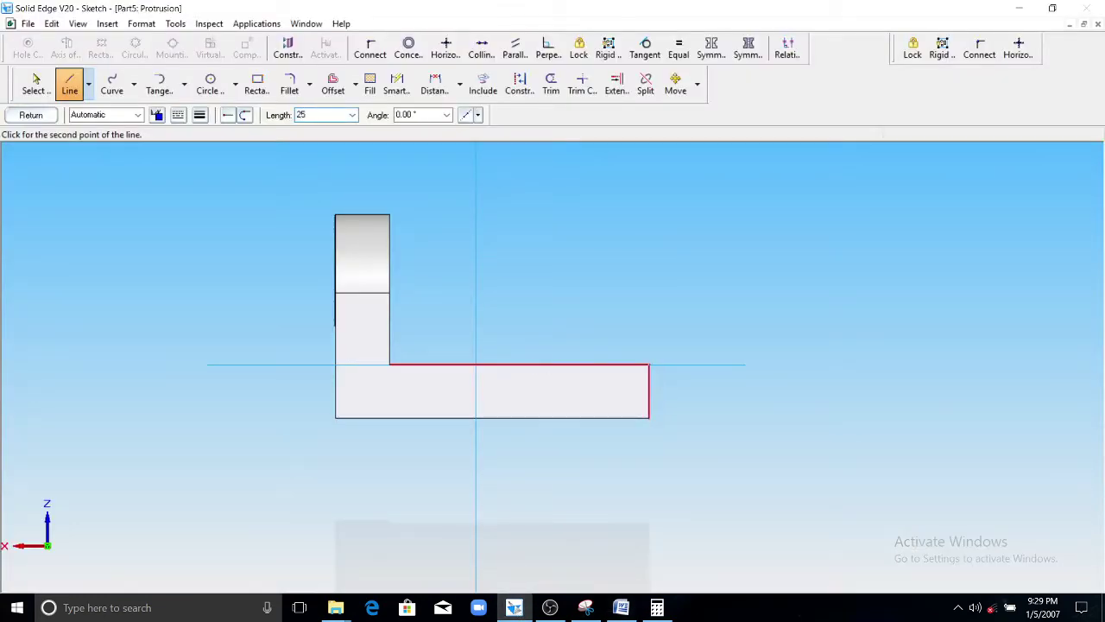
key("Tab")
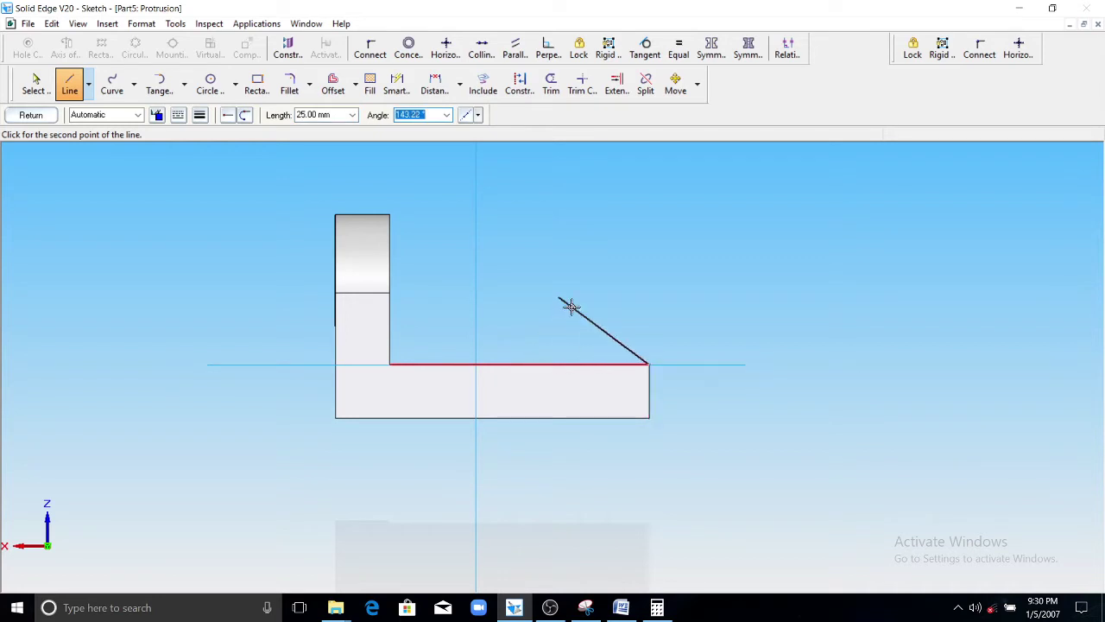
left_click(533, 365)
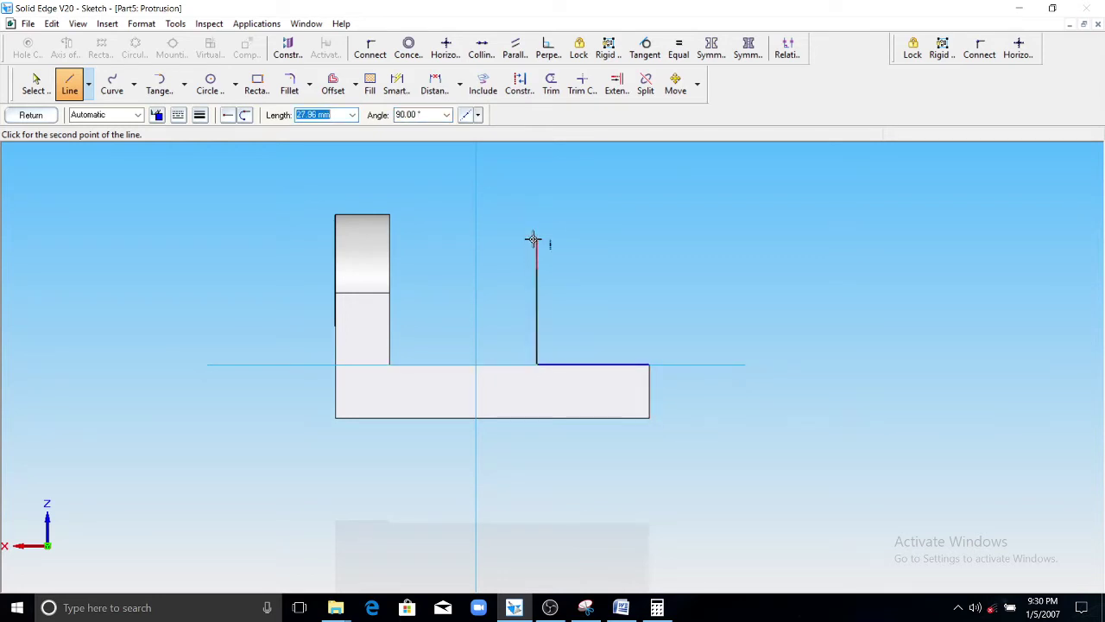
Raise a 16 mm vertical line from the base line's left end.
left_click(621, 607)
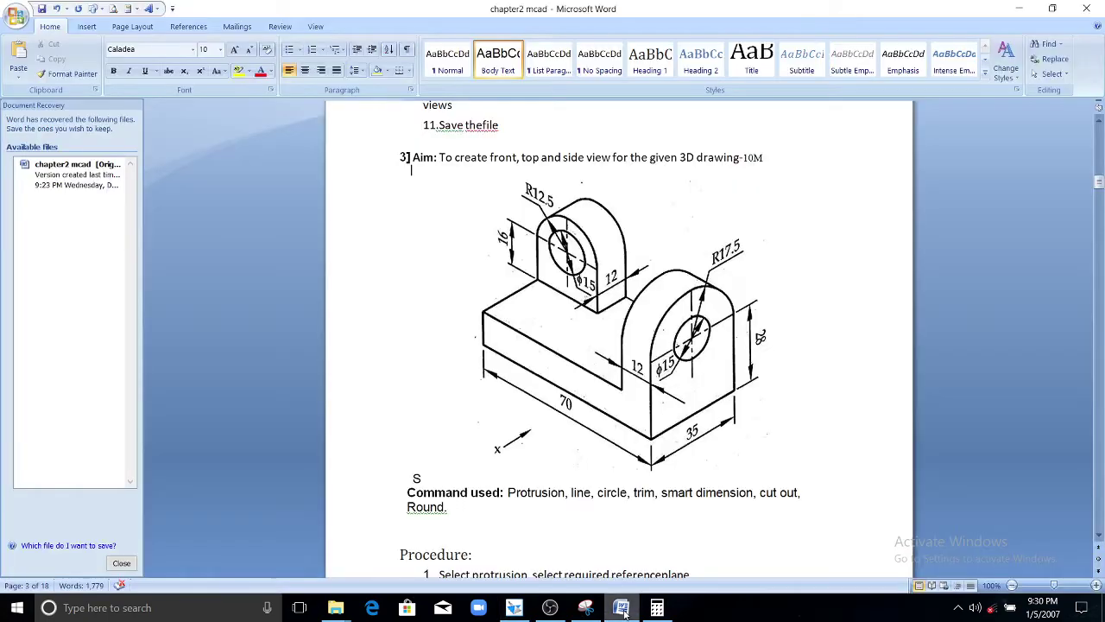
left_click(622, 609)
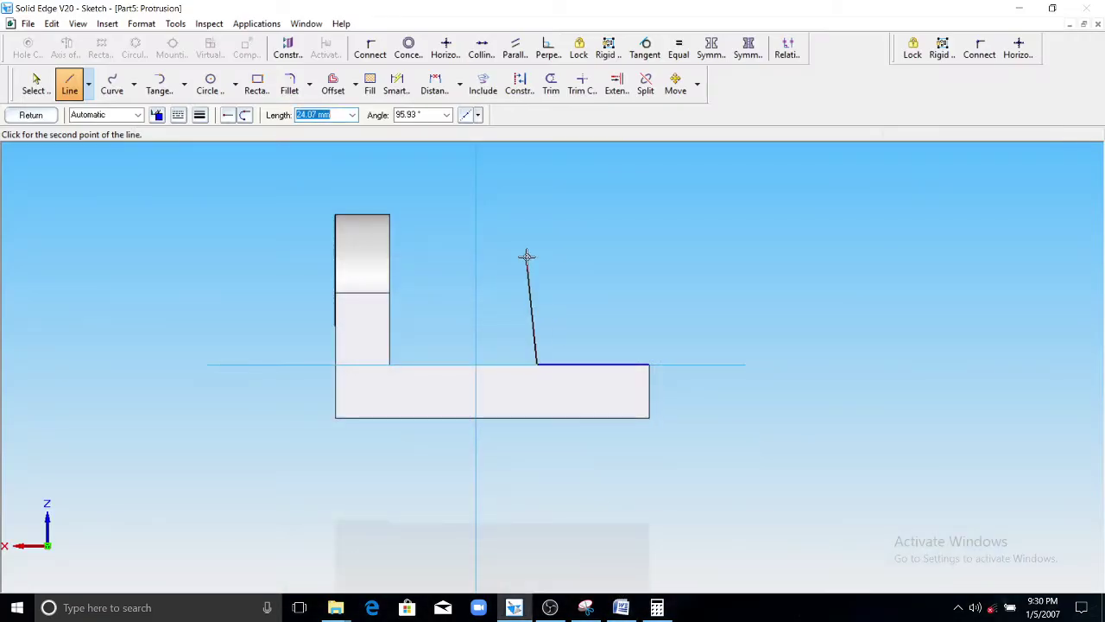
type("16")
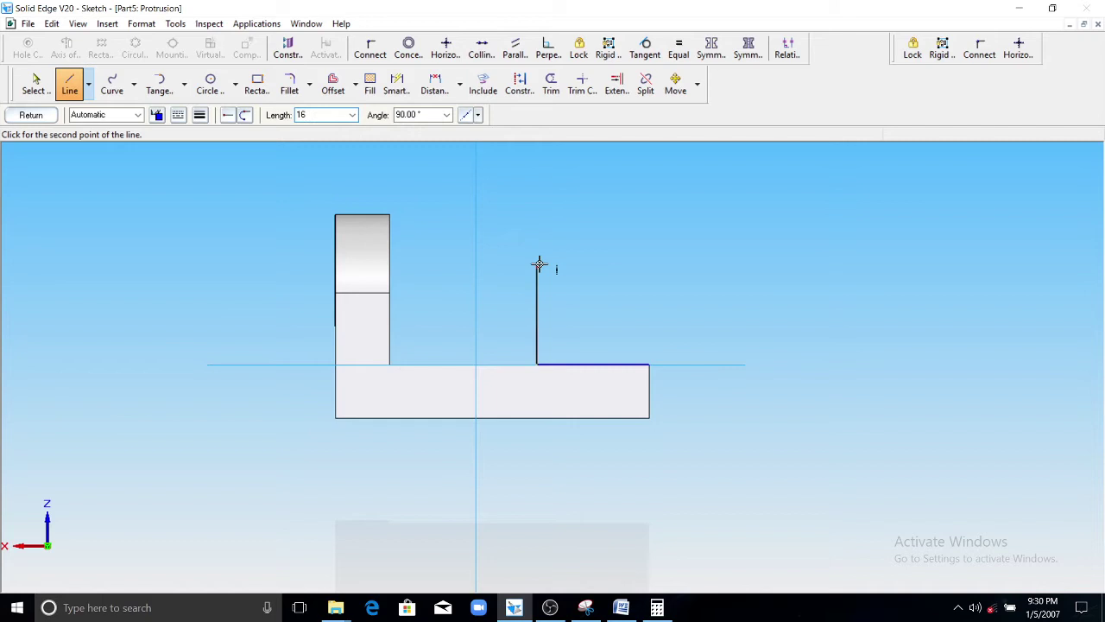
key("Tab")
key("Return")
key("Escape")
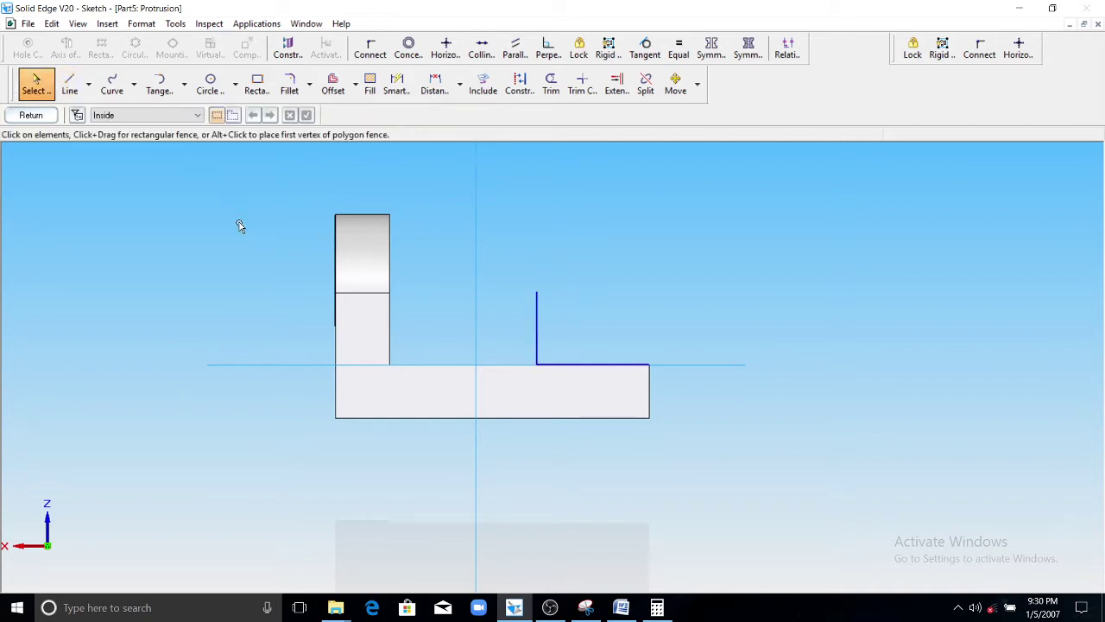
Raise a matching 16 mm vertical line from the base line's right end.
left_click(69, 84)
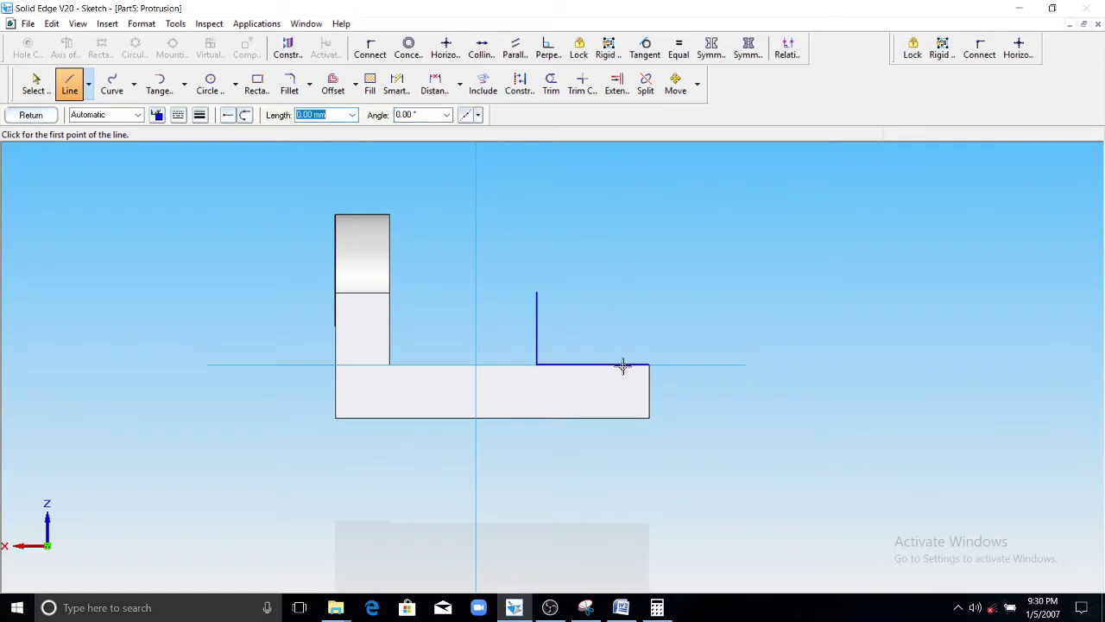
left_click(648, 364)
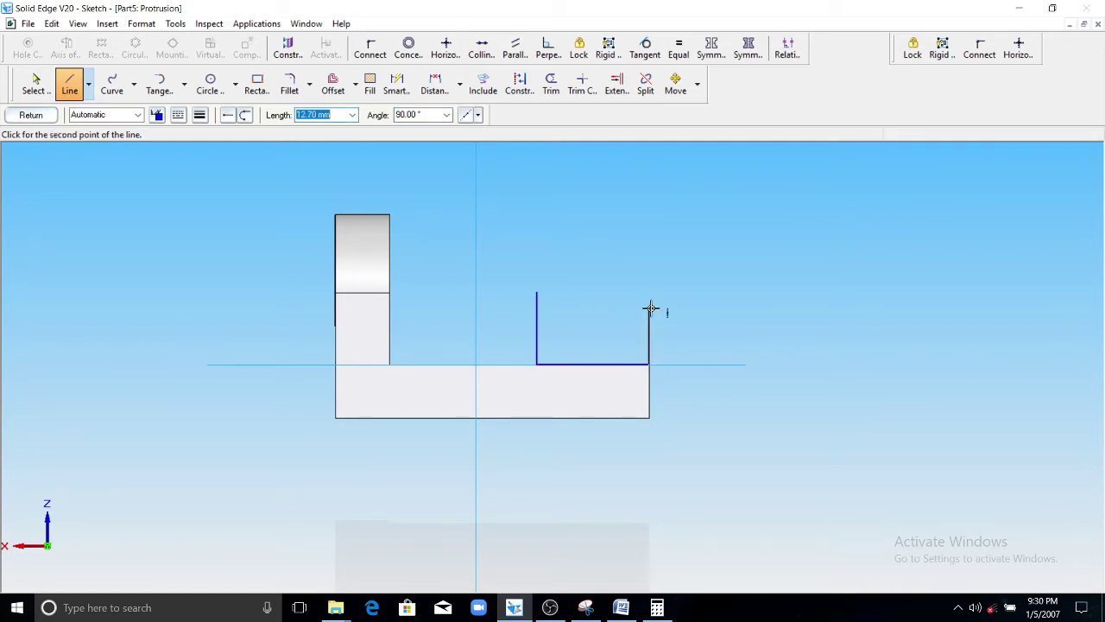
type("16")
key("Tab")
left_click(648, 293)
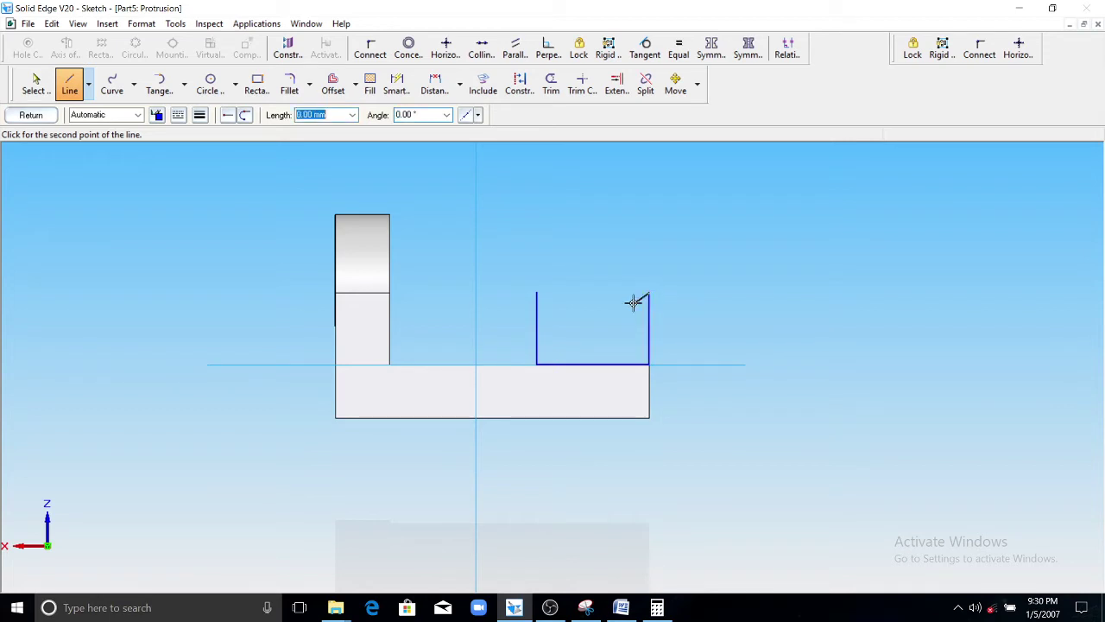
key("Escape")
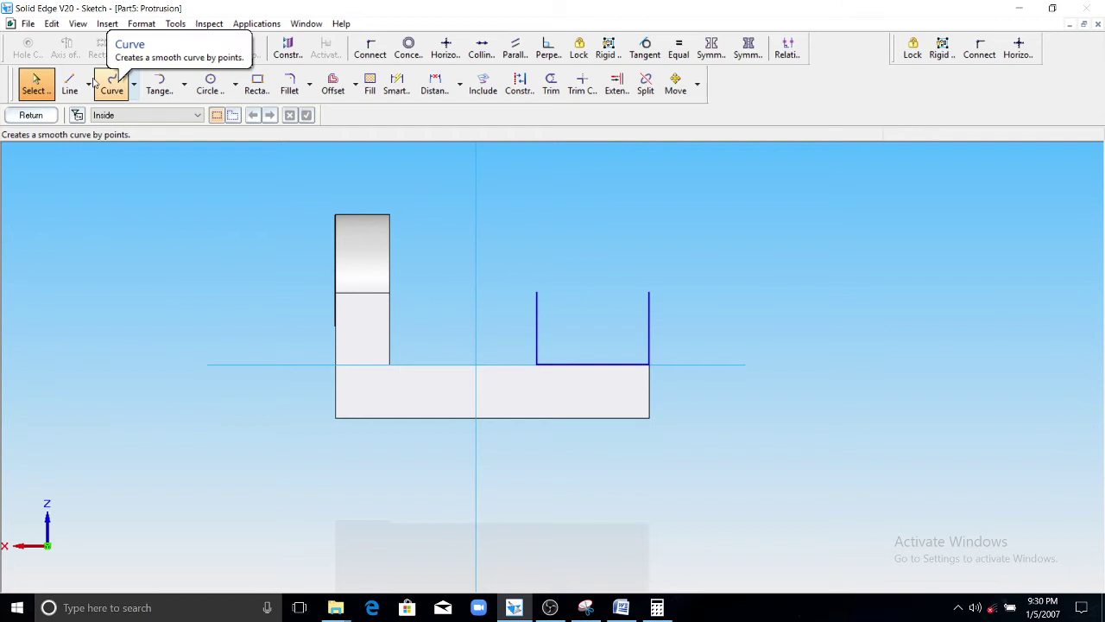
Draw the top line and a 25 mm circle centred on its midpoint reaching the right edge.
left_click(69, 84)
left_click(536, 292)
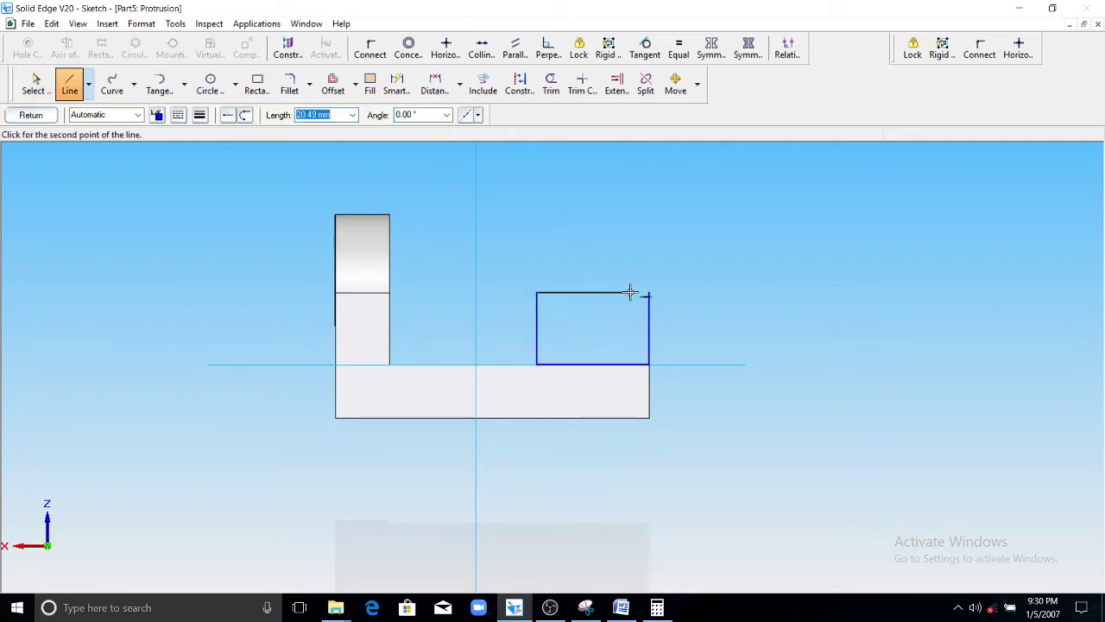
left_click(210, 83)
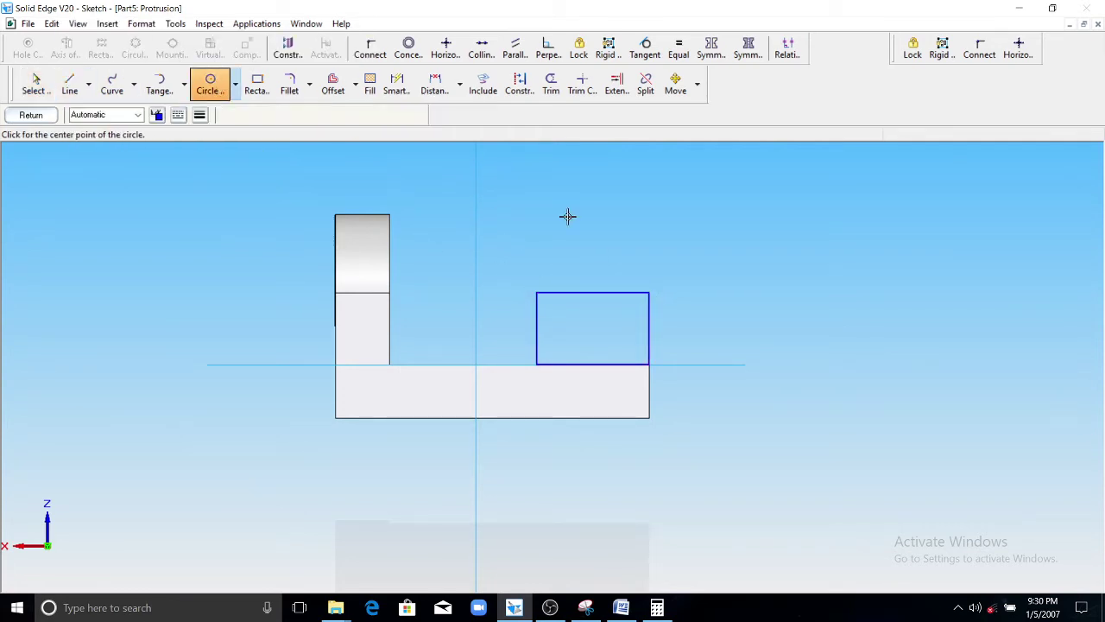
left_click(591, 291)
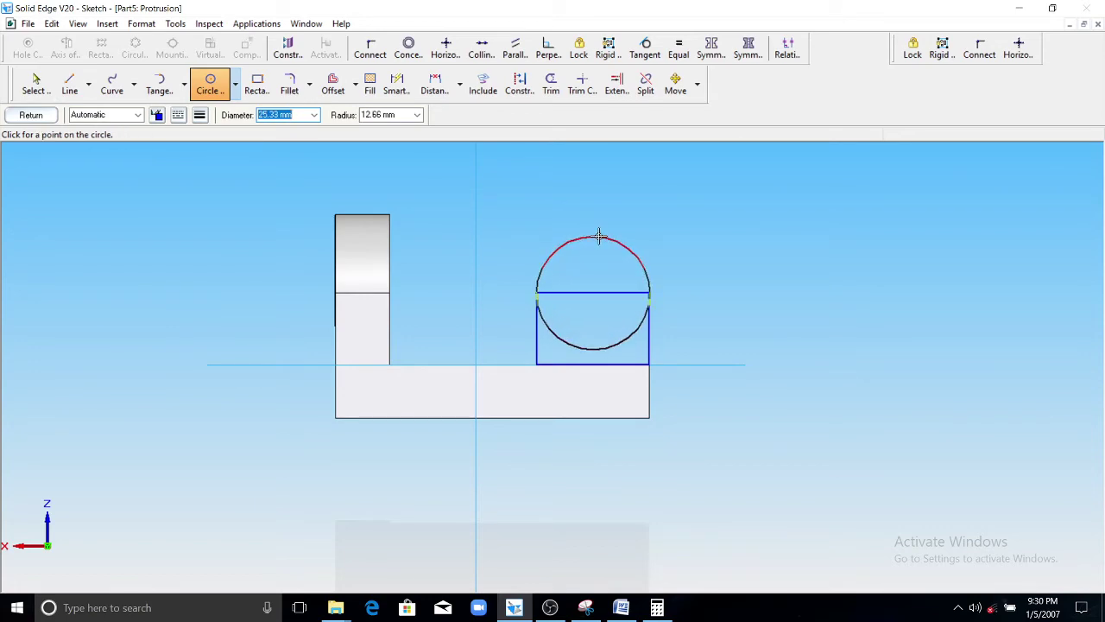
left_click(627, 609)
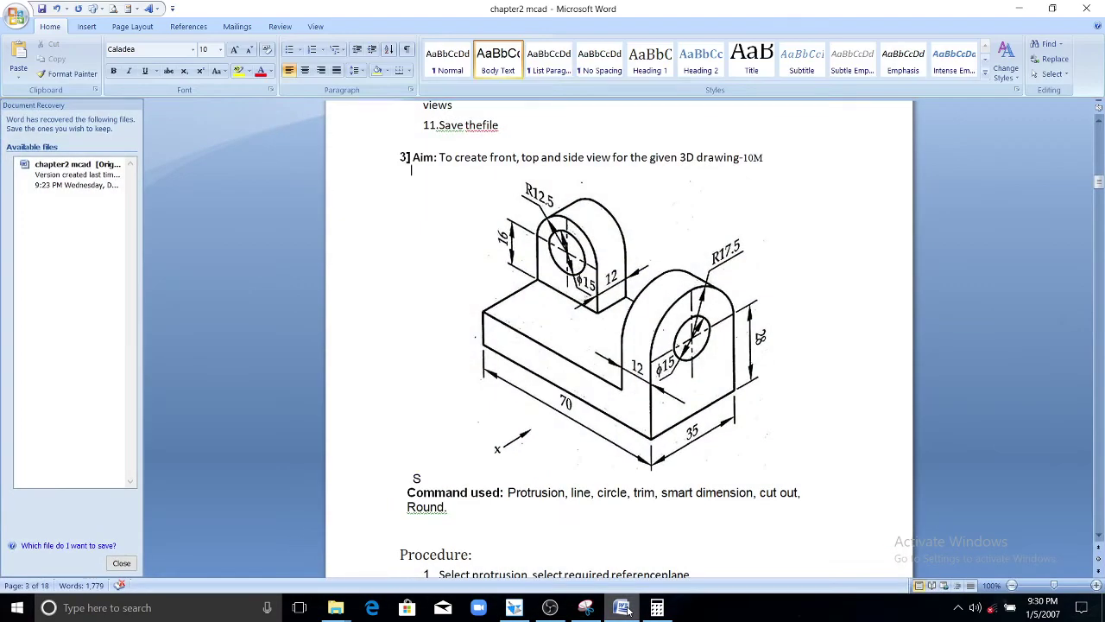
left_click(623, 608)
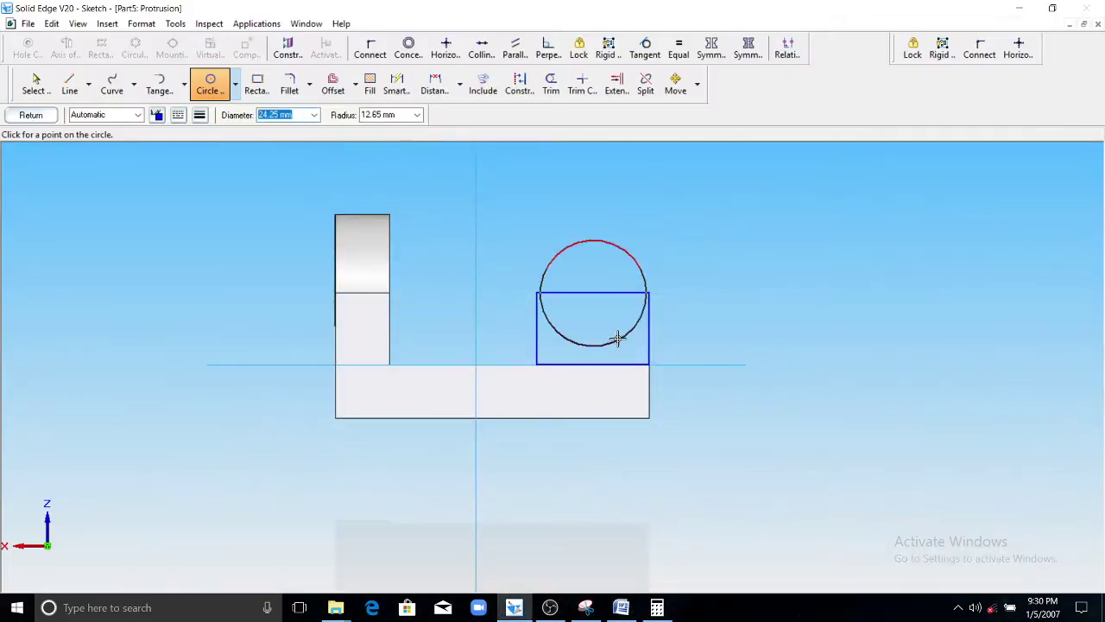
left_click(648, 296)
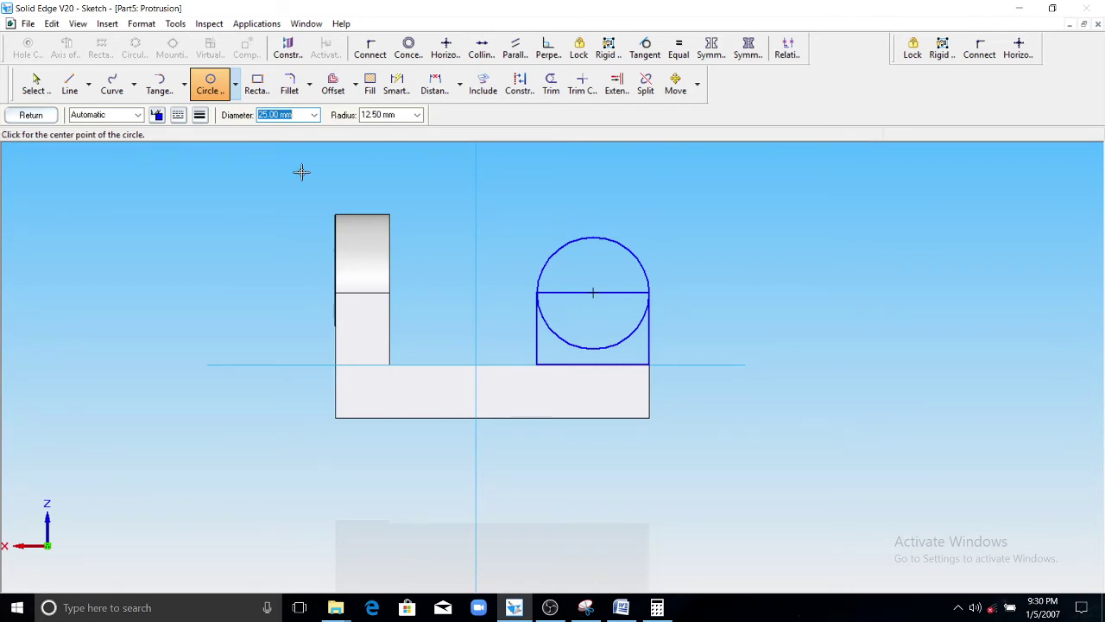
Trim away the chord and the circle's lower half to leave the arch.
left_click(551, 85)
mouse_move(593, 278)
left_mouse_down()
mouse_move(590, 316)
mouse_move(572, 341)
mouse_move(582, 348)
left_mouse_up()
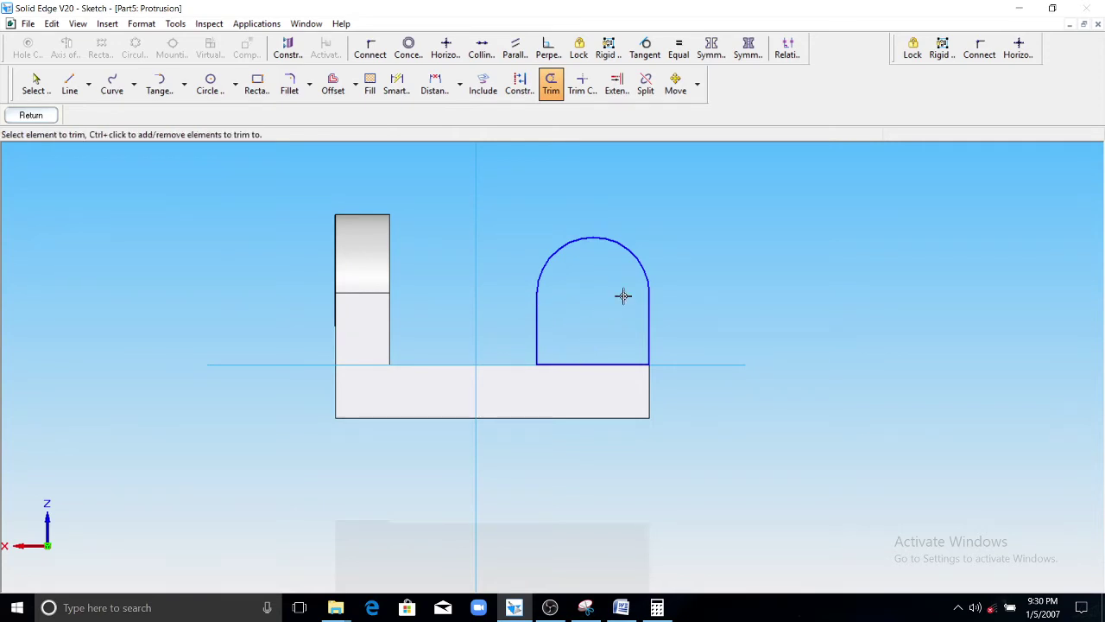
left_click(210, 85)
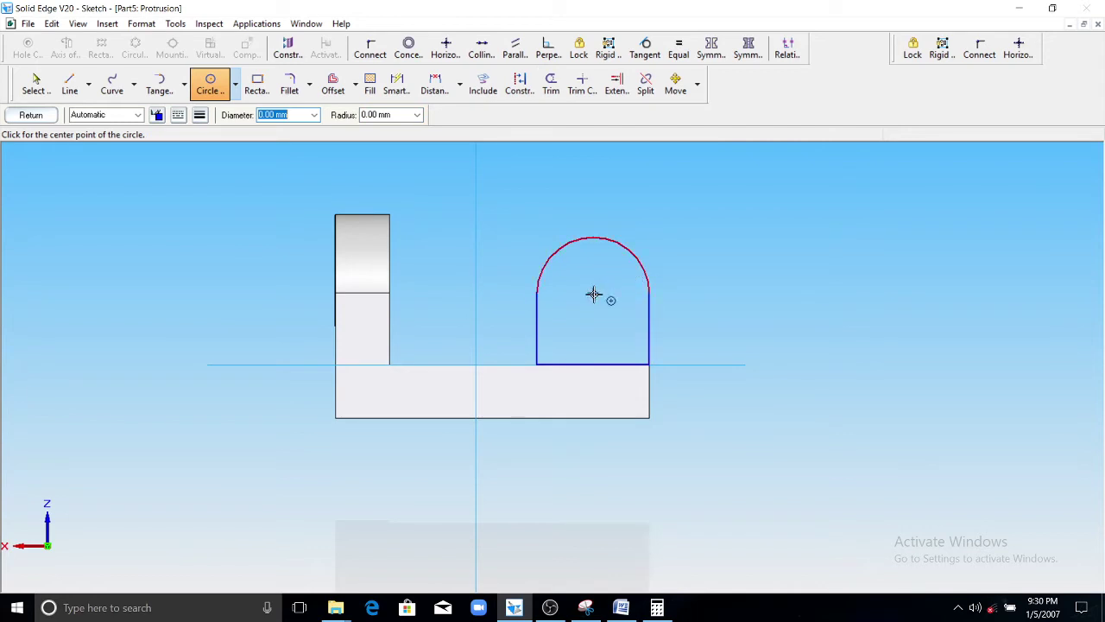
Draw a 15 mm diameter circle at the arch centre for the lug hole.
left_click(592, 293)
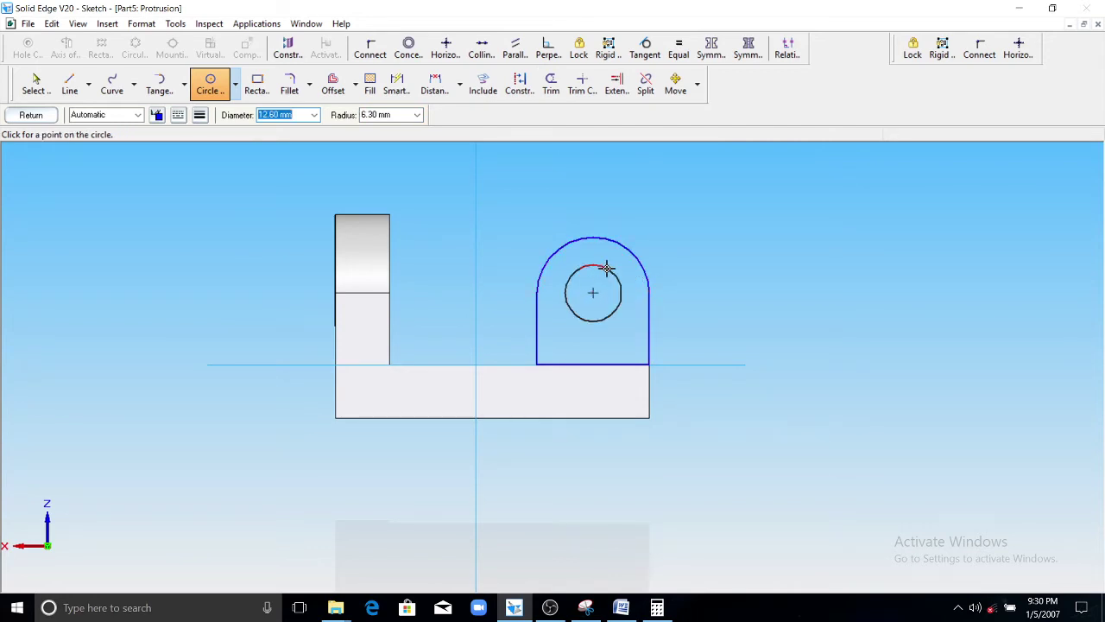
left_click(621, 607)
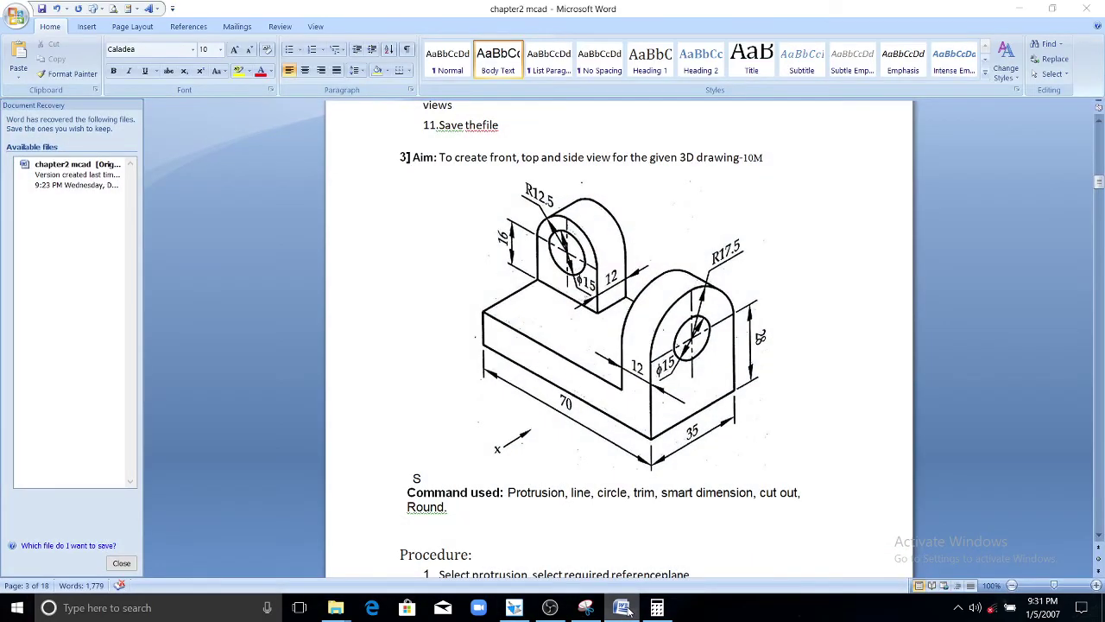
left_click(623, 608)
left_click(623, 607)
left_click(625, 608)
type("1")
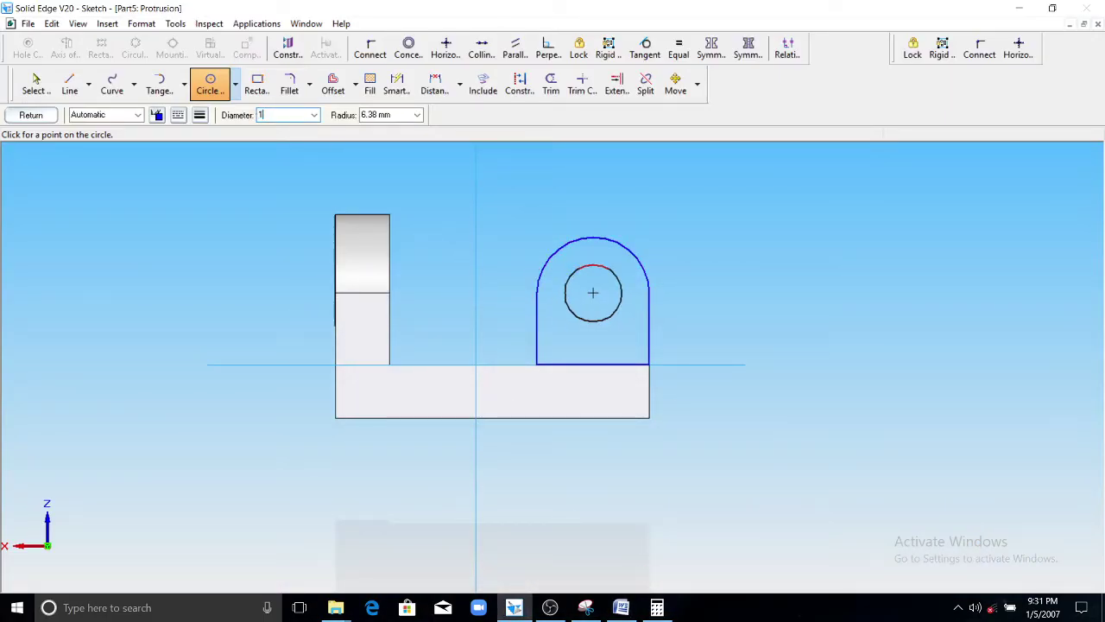
type("5")
key("Return")
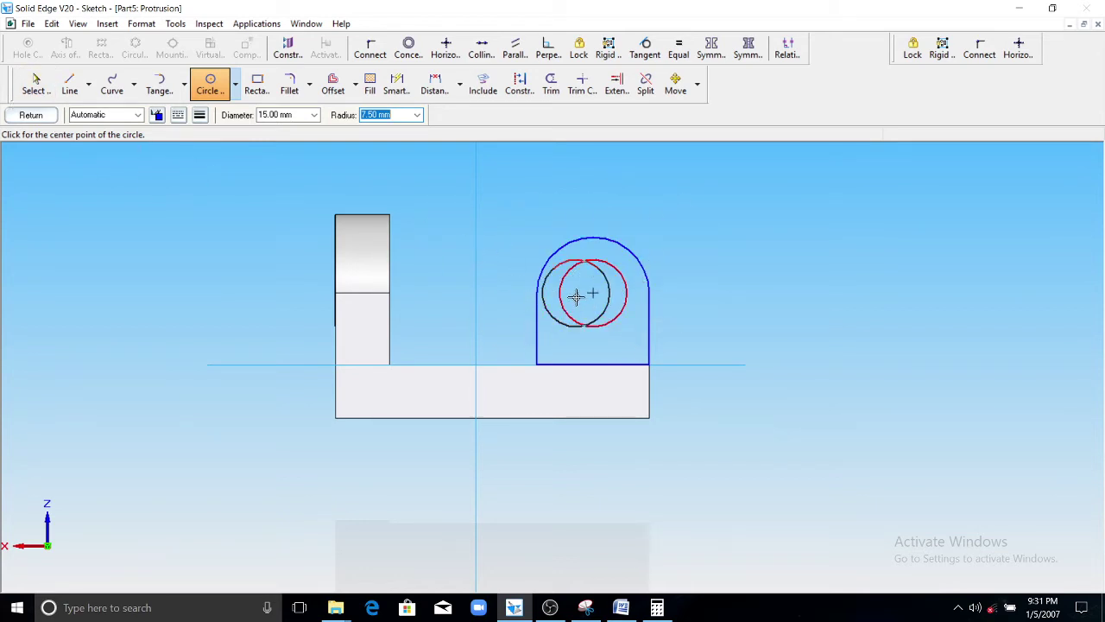
key("Escape")
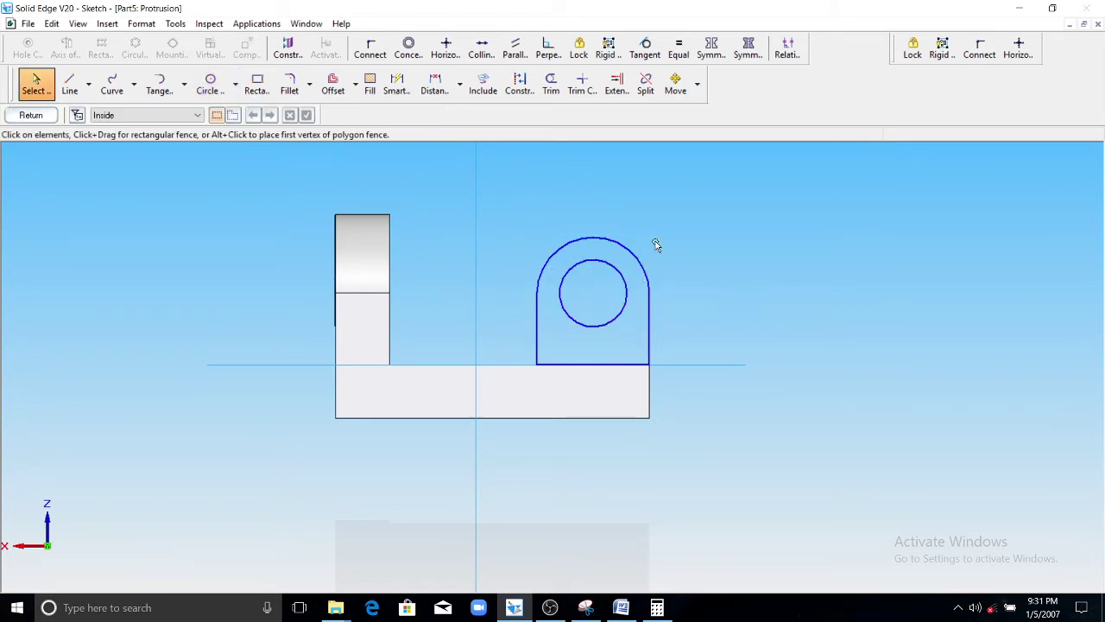
Extrude the arched lug sketch 12 mm toward the chosen side.
left_click(30, 115)
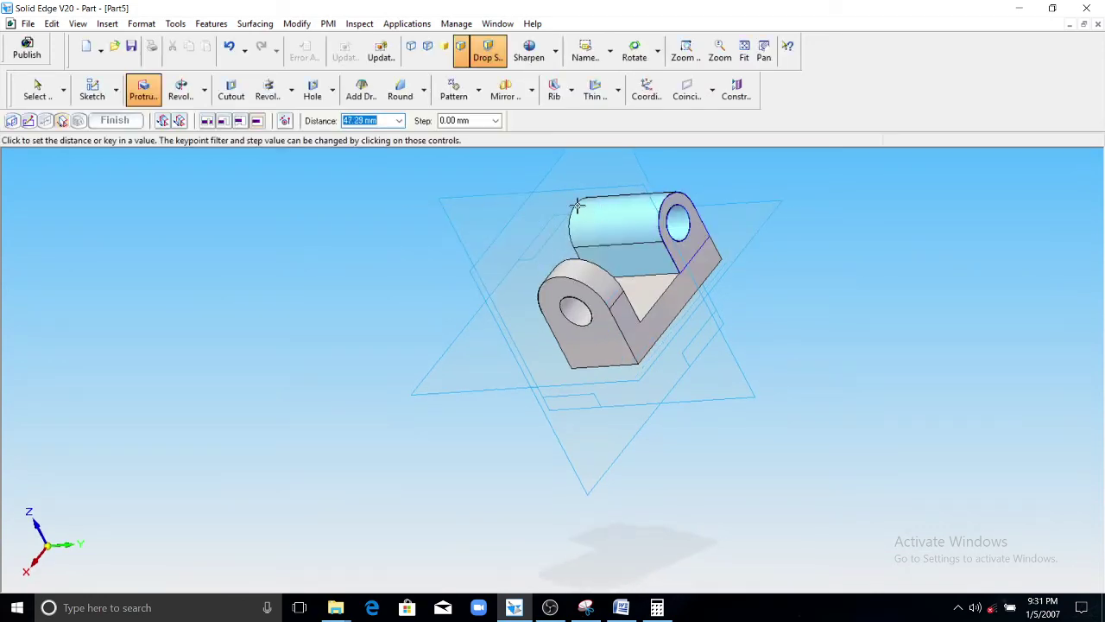
left_click(623, 608)
left_click(627, 610)
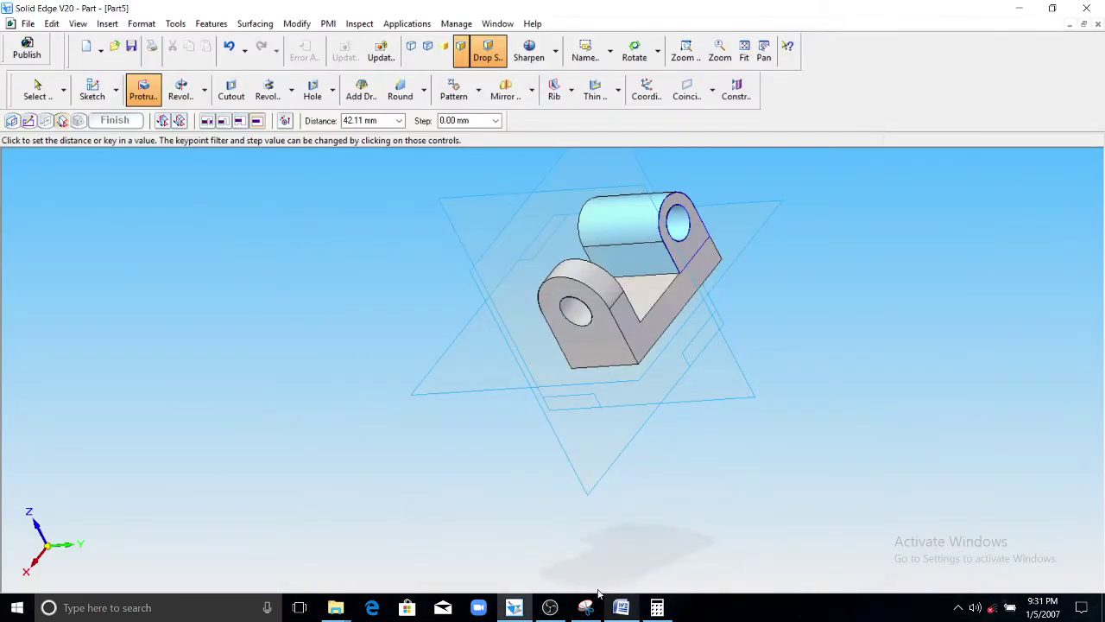
left_click(377, 121)
left_click_drag(376, 121, 332, 121)
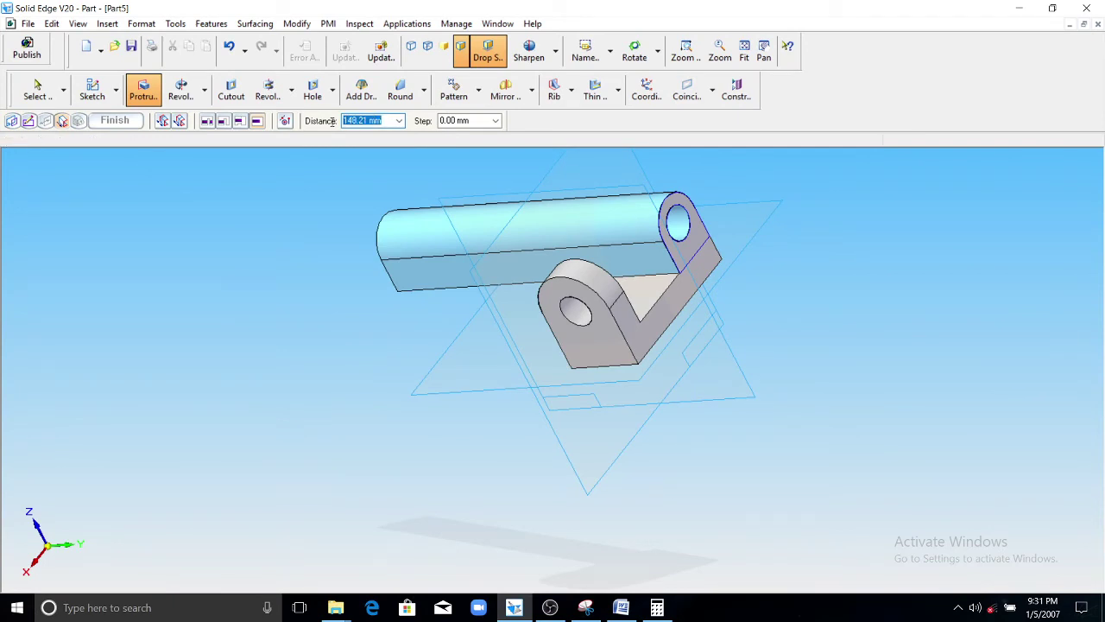
type("12")
key("Return")
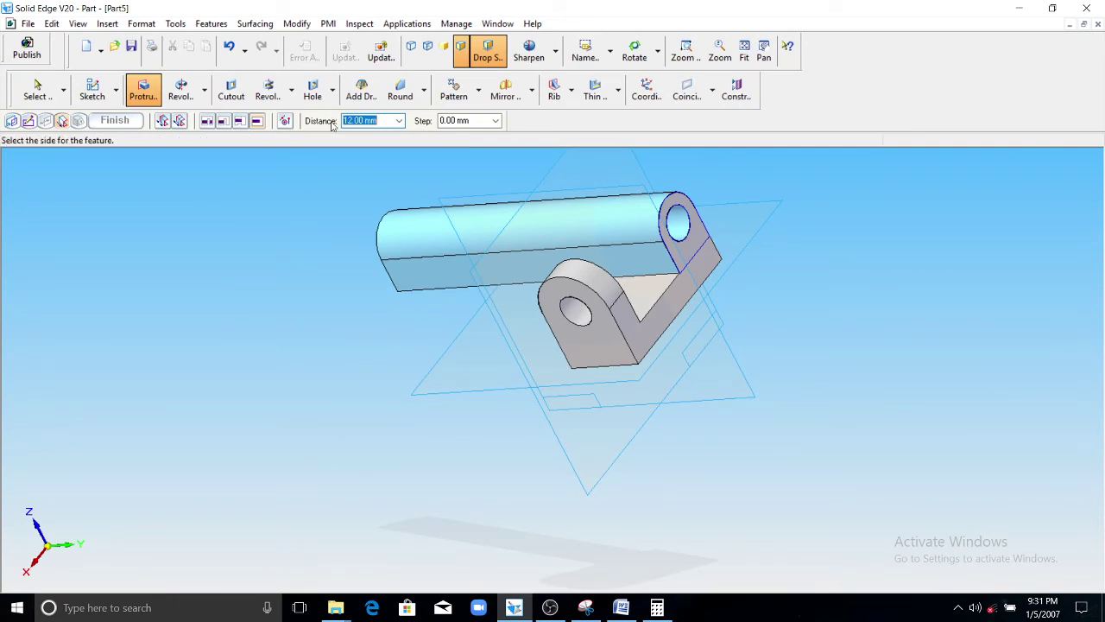
left_click(640, 238)
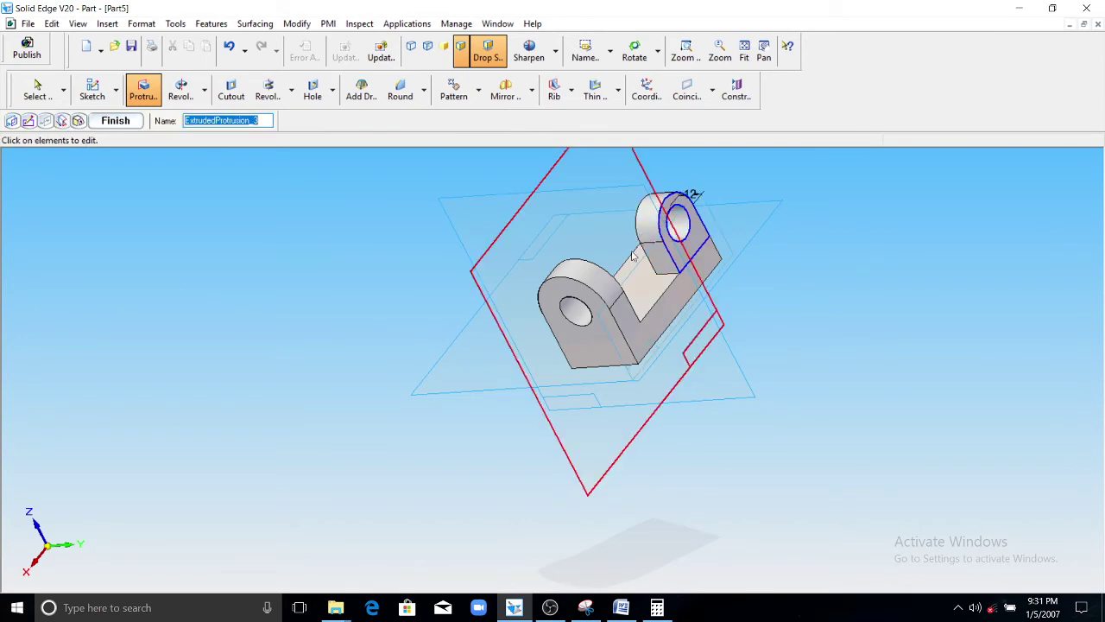
Finish the lug protrusion, then orbit and zoom the part to inspect the lug face.
left_click(115, 120)
middle_click_drag(678, 244, 871, 247)
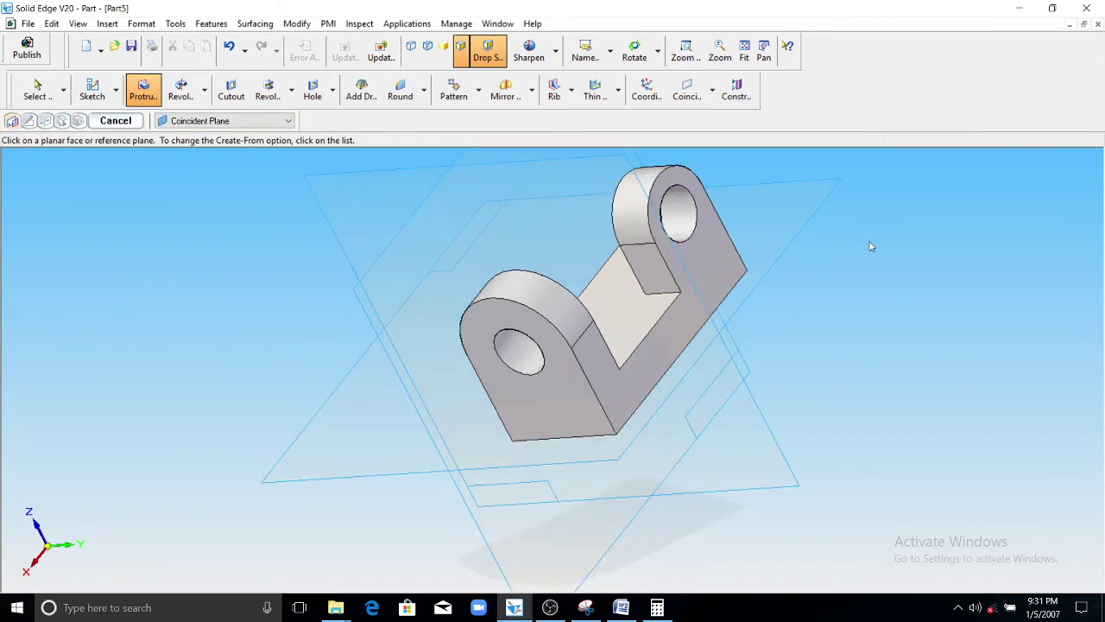
middle_click_drag(763, 299, 892, 271)
middle_click_drag(639, 372, 471, 393)
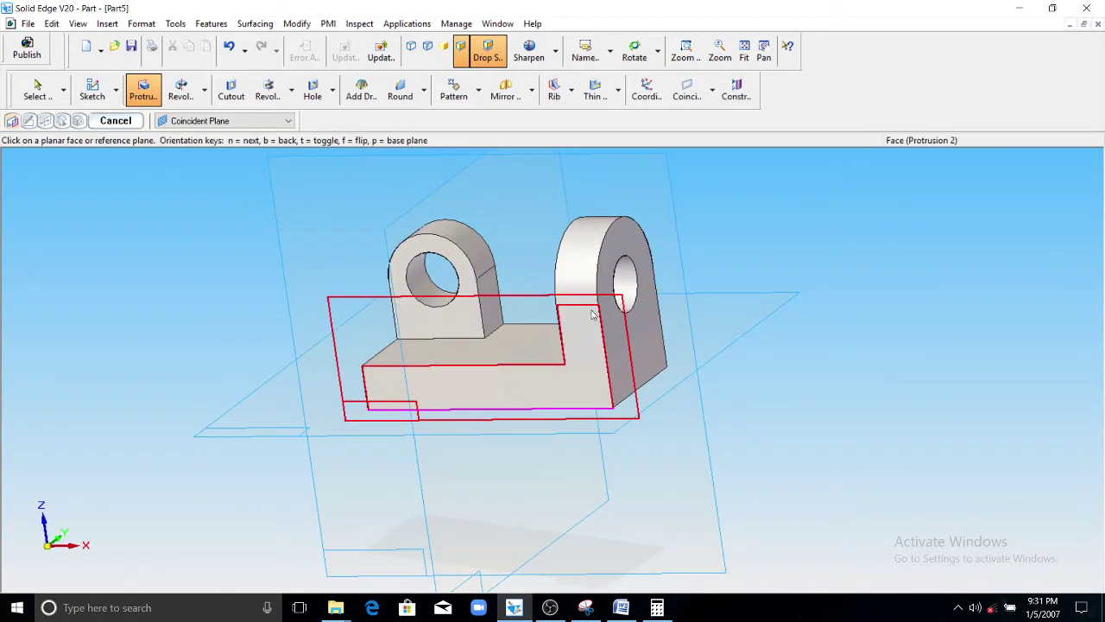
middle_click_drag(596, 328, 533, 283)
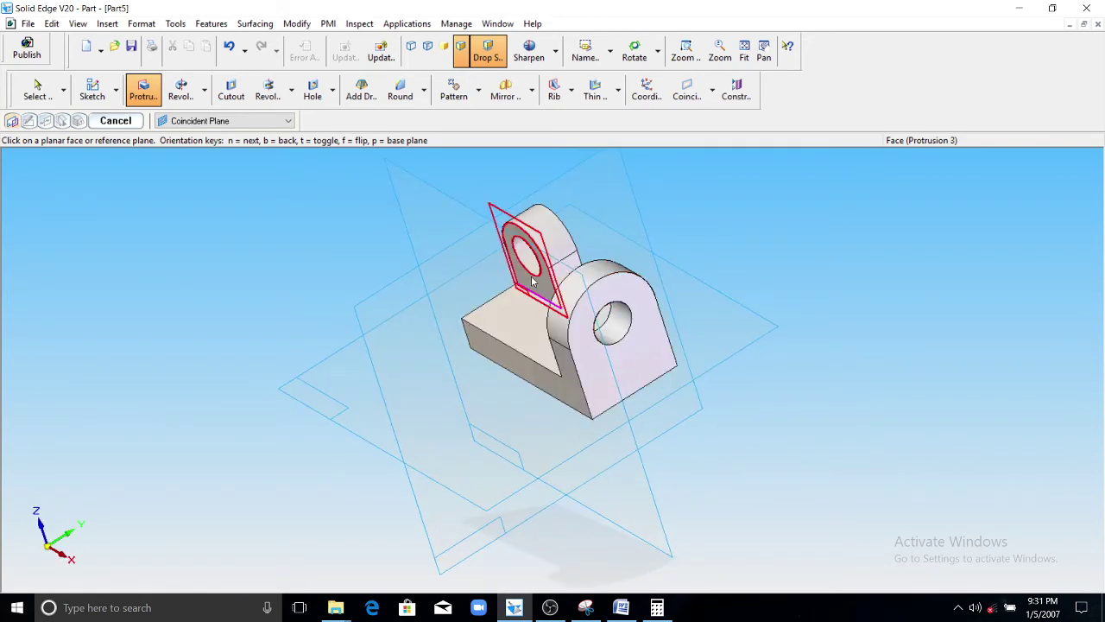
scroll(570, 302, "up", 4)
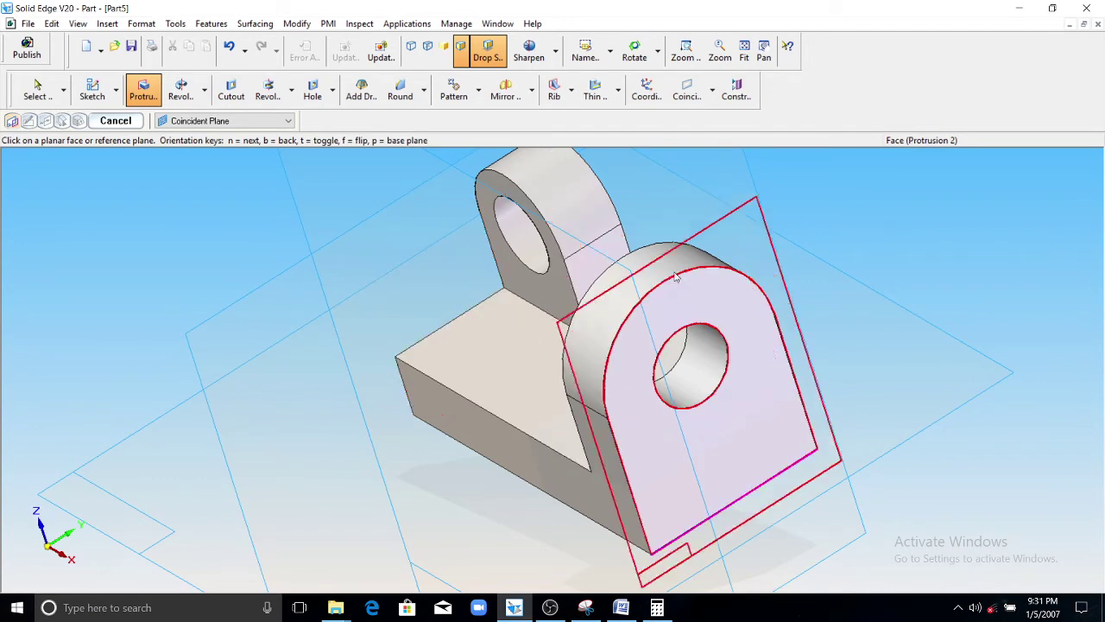
scroll(676, 276, "down", 5)
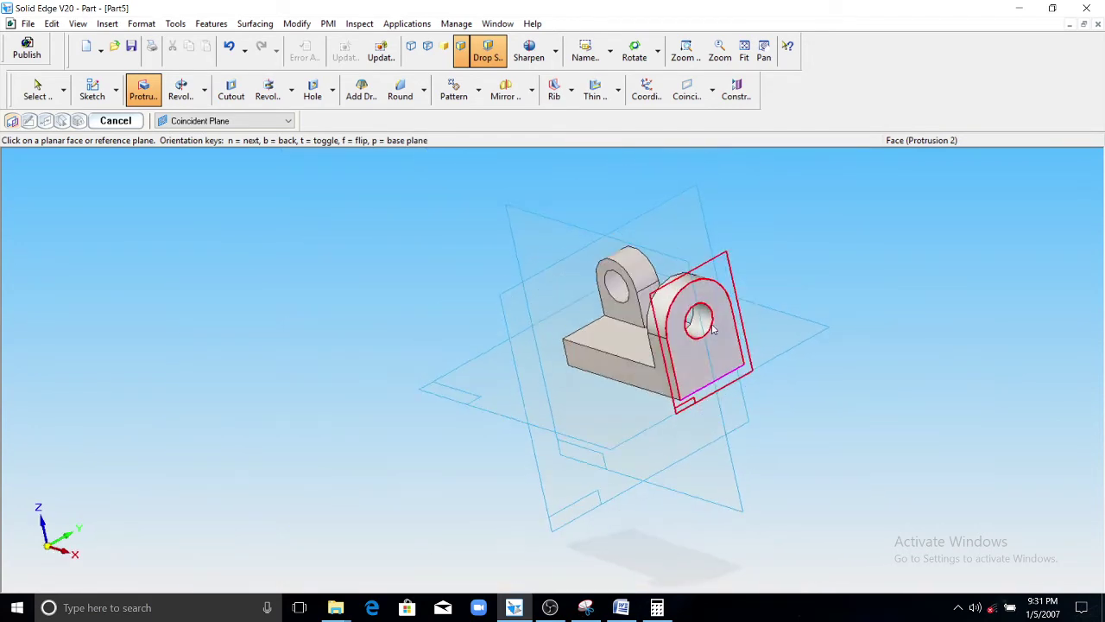
scroll(704, 315, "up", 3)
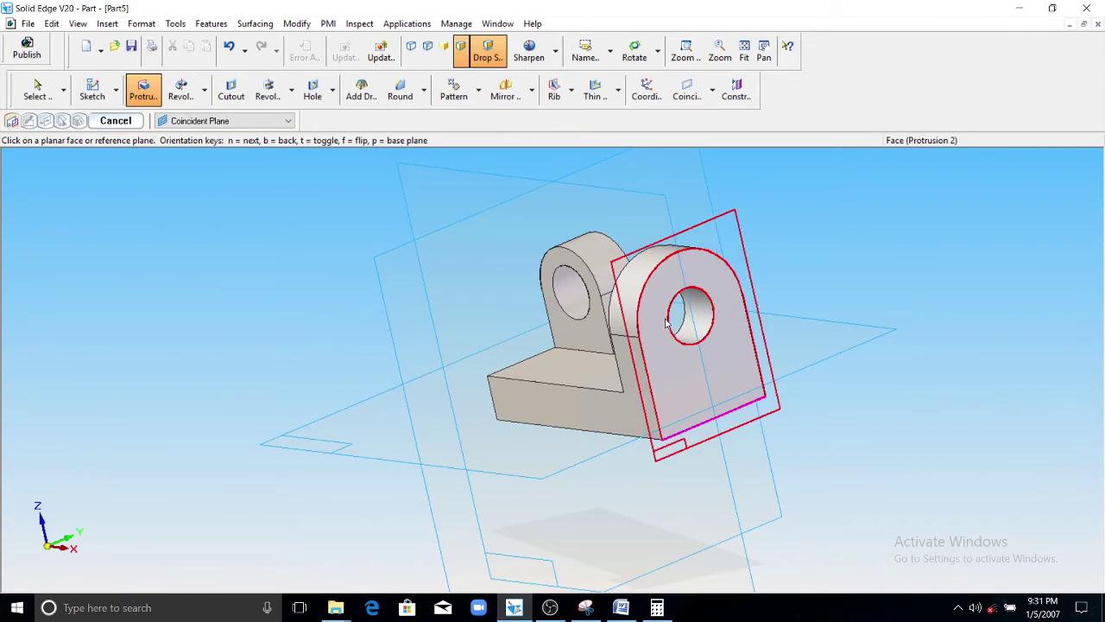
Compare the part with the Word reference drawing, then orbit it upright and to a tilted top view.
left_click(623, 607)
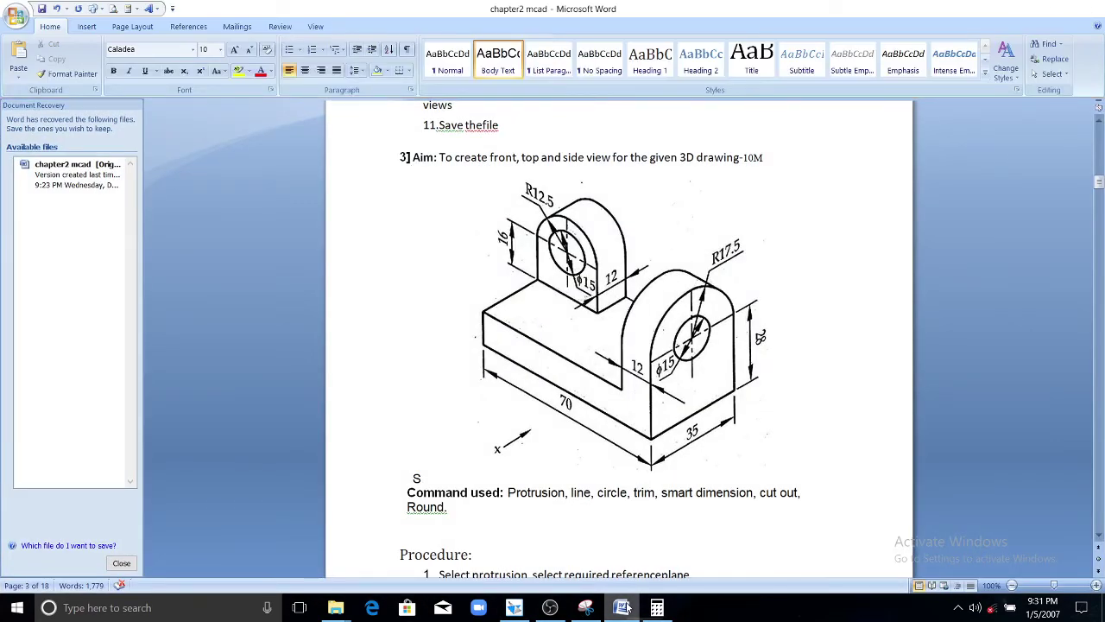
left_click(623, 607)
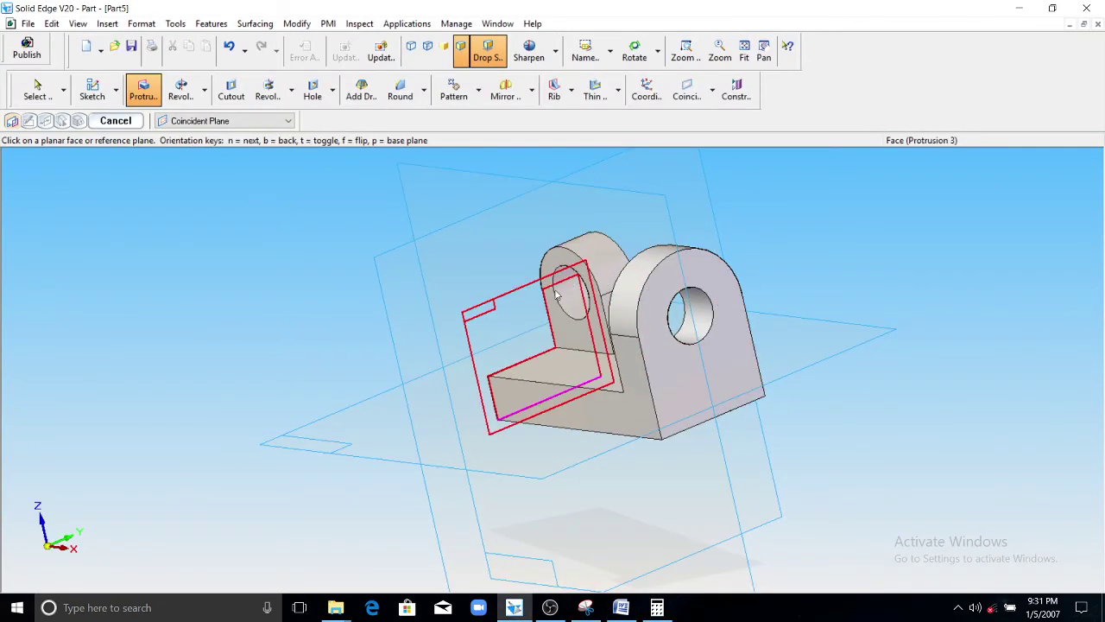
middle_click_drag(661, 360, 638, 259)
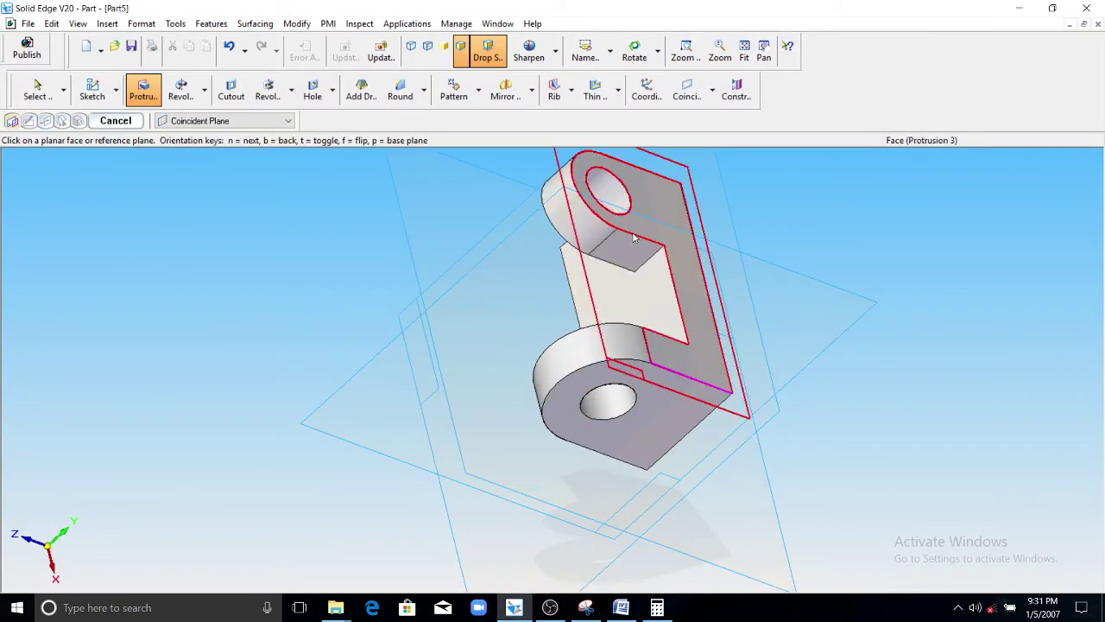
scroll(699, 245, "up", 3)
scroll(733, 301, "down", 2)
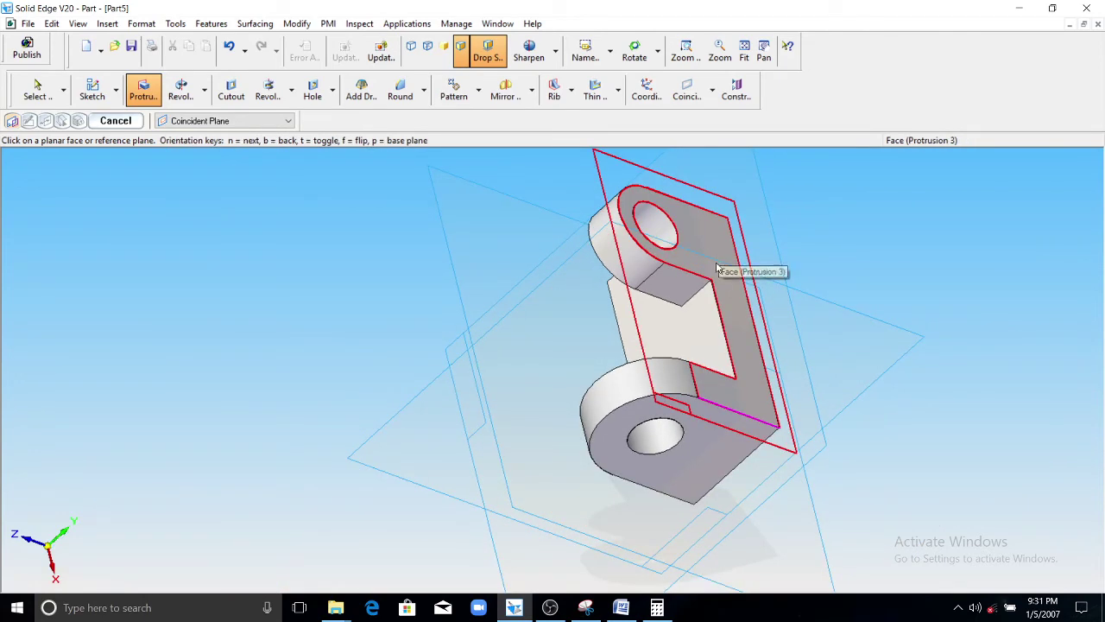
middle_click_drag(696, 232, 821, 180)
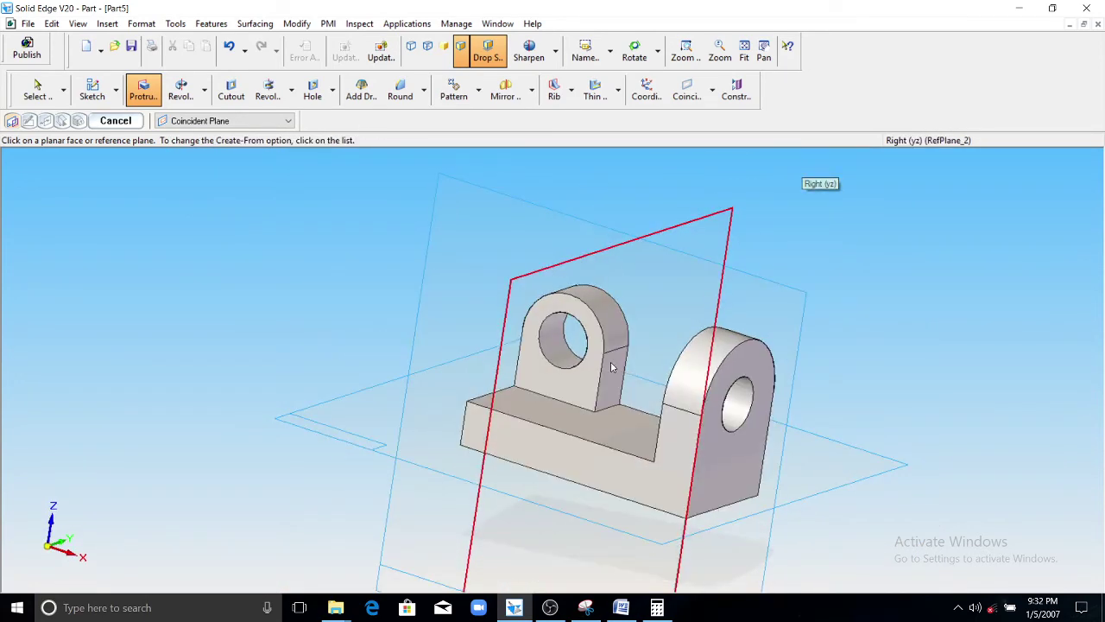
middle_click_drag(613, 373, 297, 119)
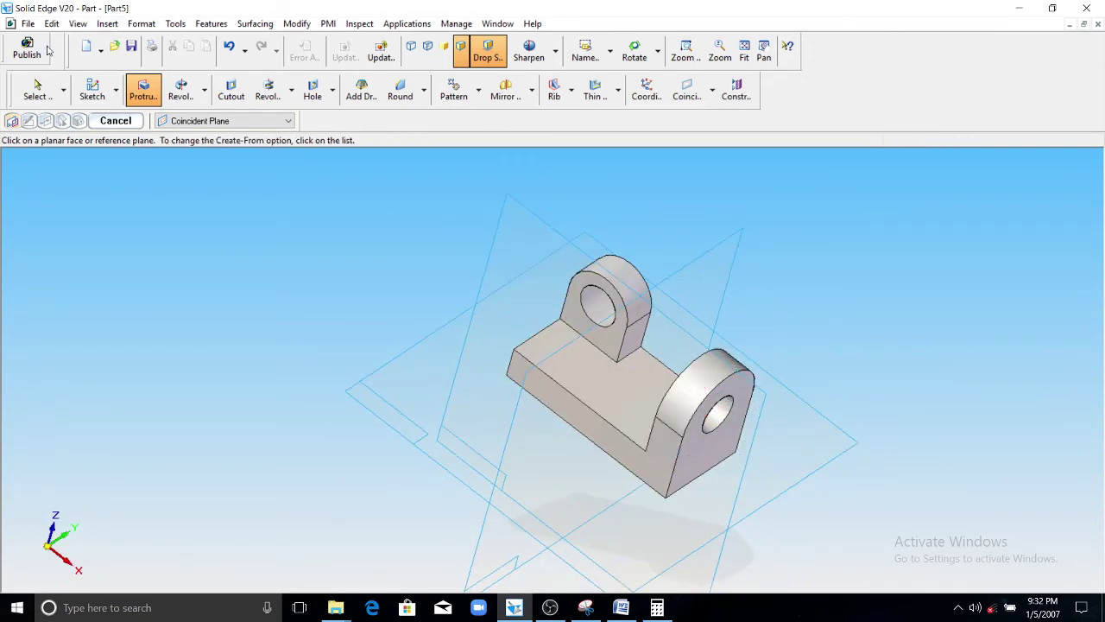
Switch the model to the iso named view.
left_click(658, 54)
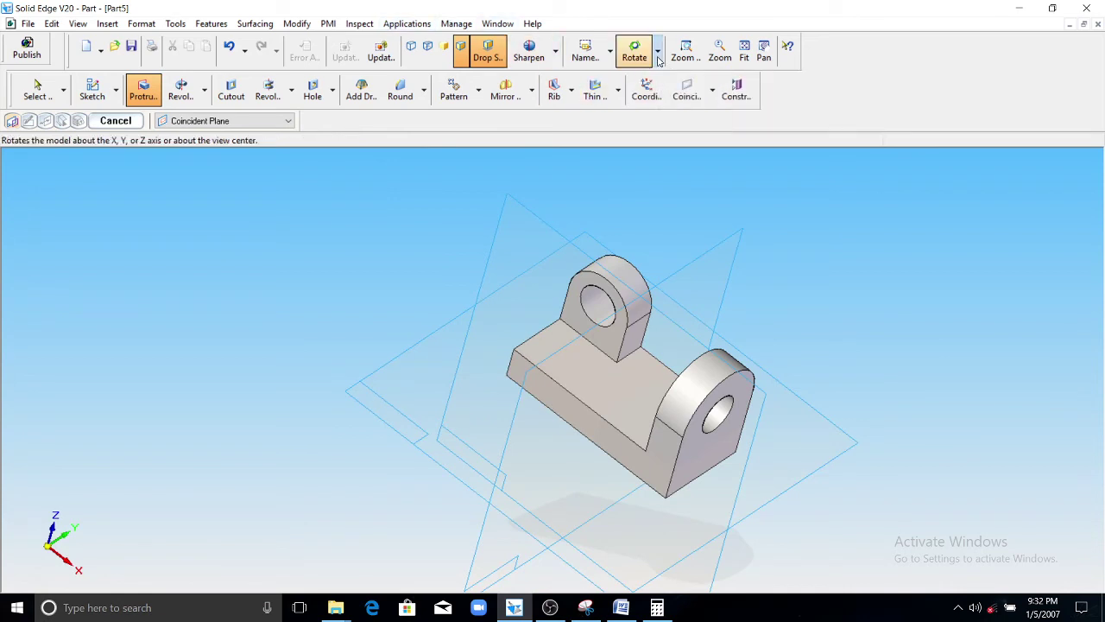
left_click(613, 59)
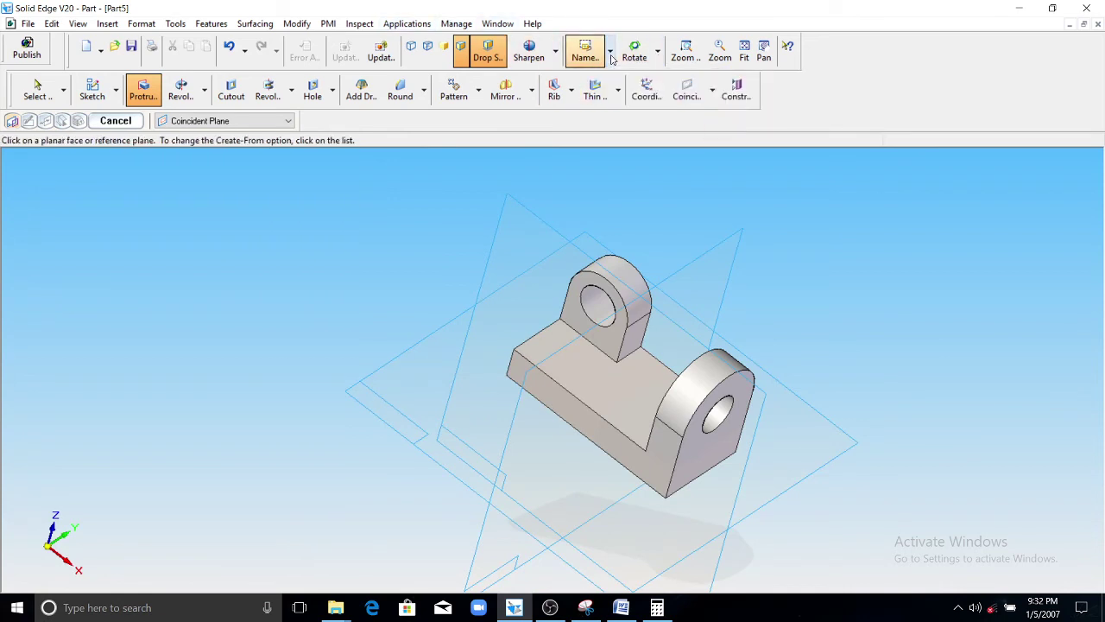
left_click(611, 57)
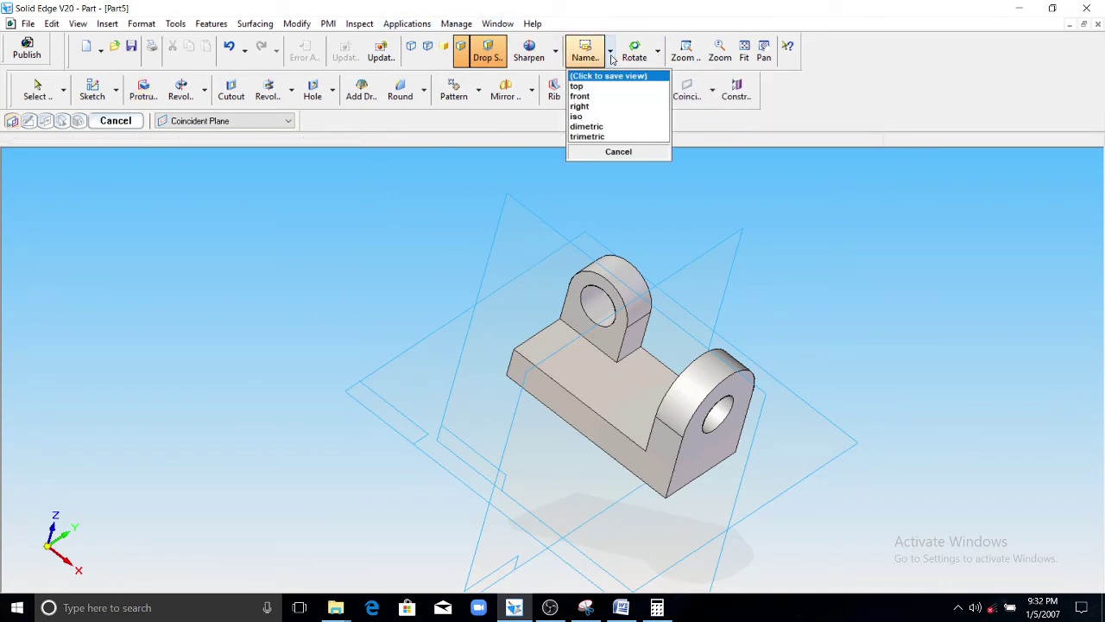
left_click(609, 116)
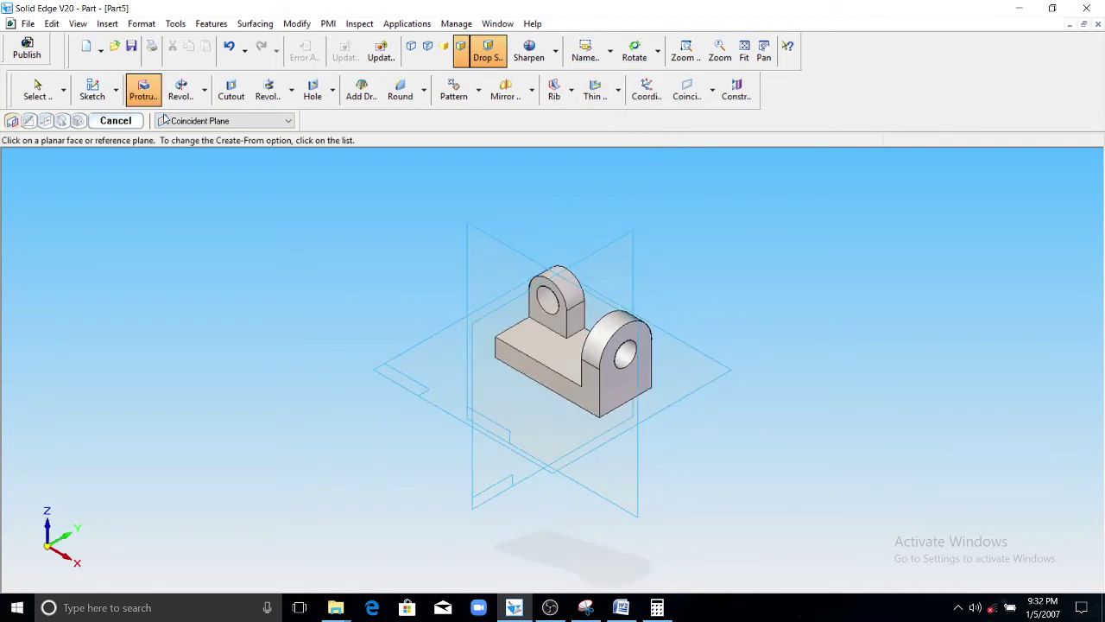
scroll(478, 304, "up", 3)
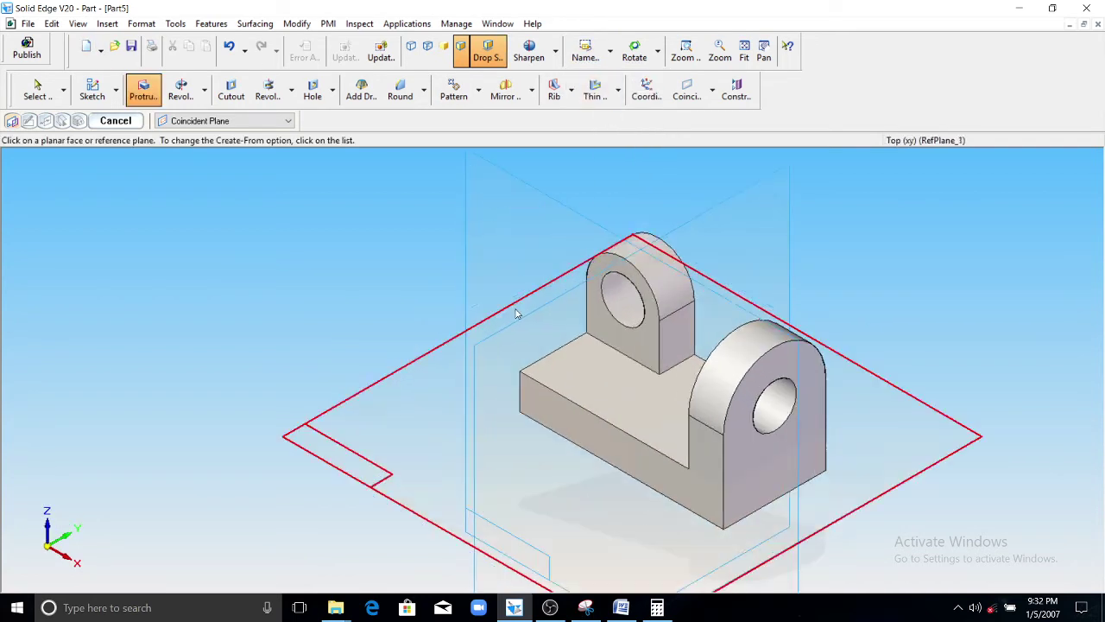
Save the part as MODEL3.par, accepting the file properties.
left_click(28, 23)
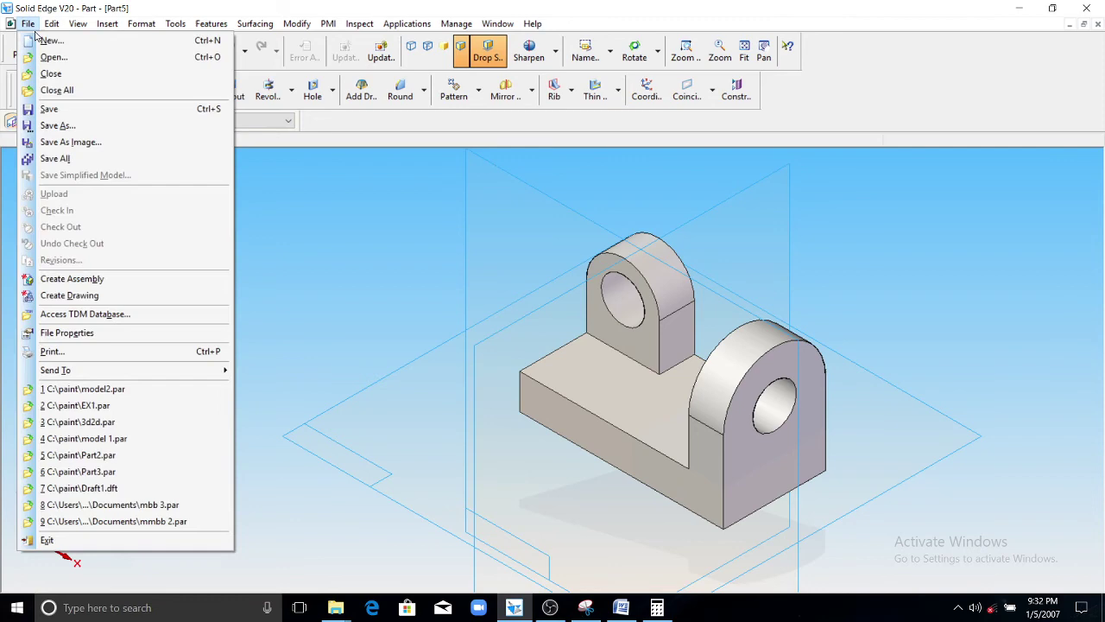
left_click(62, 112)
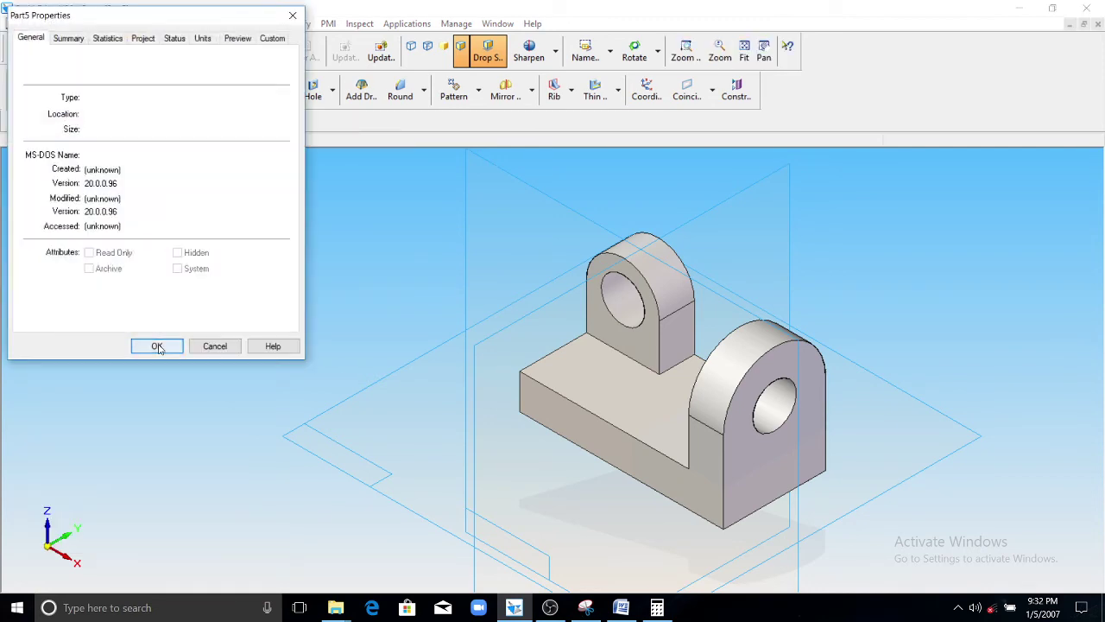
left_click(157, 345)
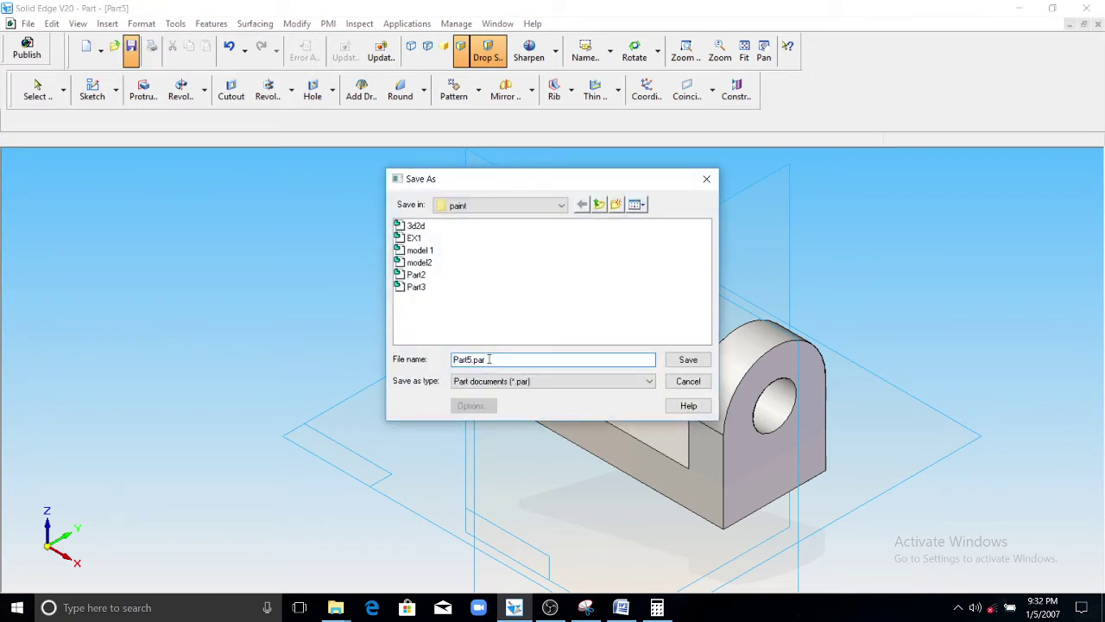
type("MO")
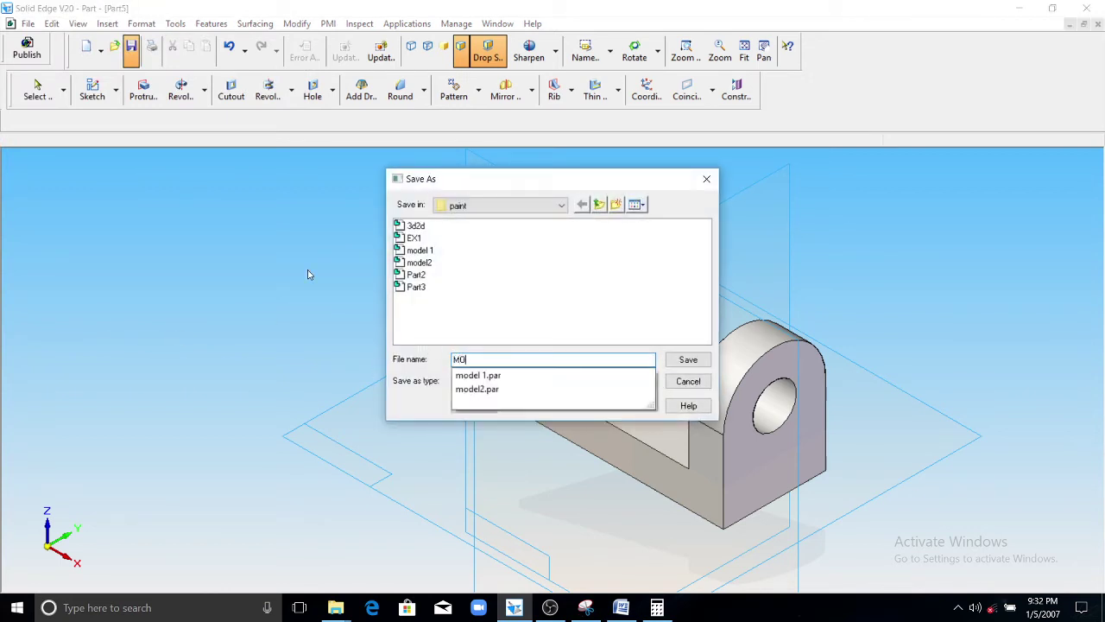
type("DEL3")
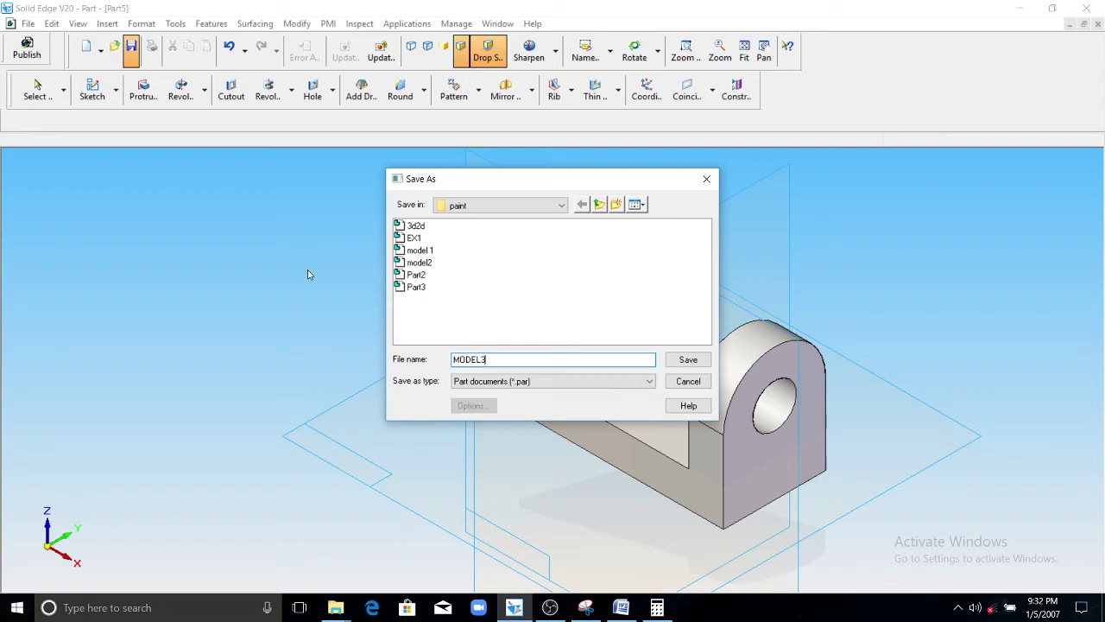
left_click(697, 364)
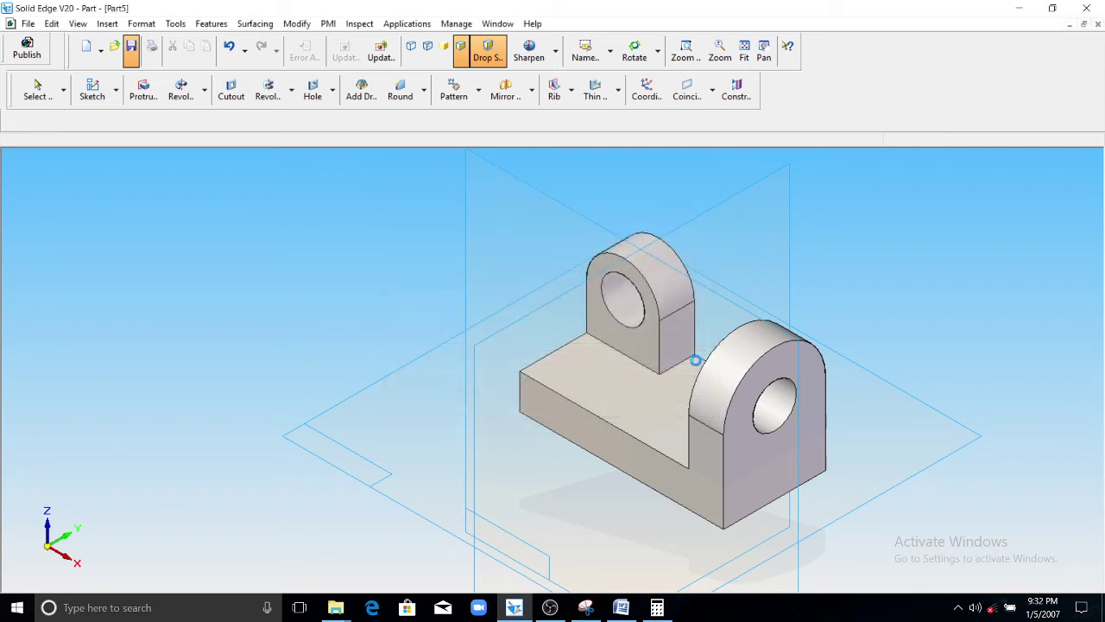
Close the part, start a new drawing, and set Sheet1's paper size to A4 Tall.
left_click(1097, 24)
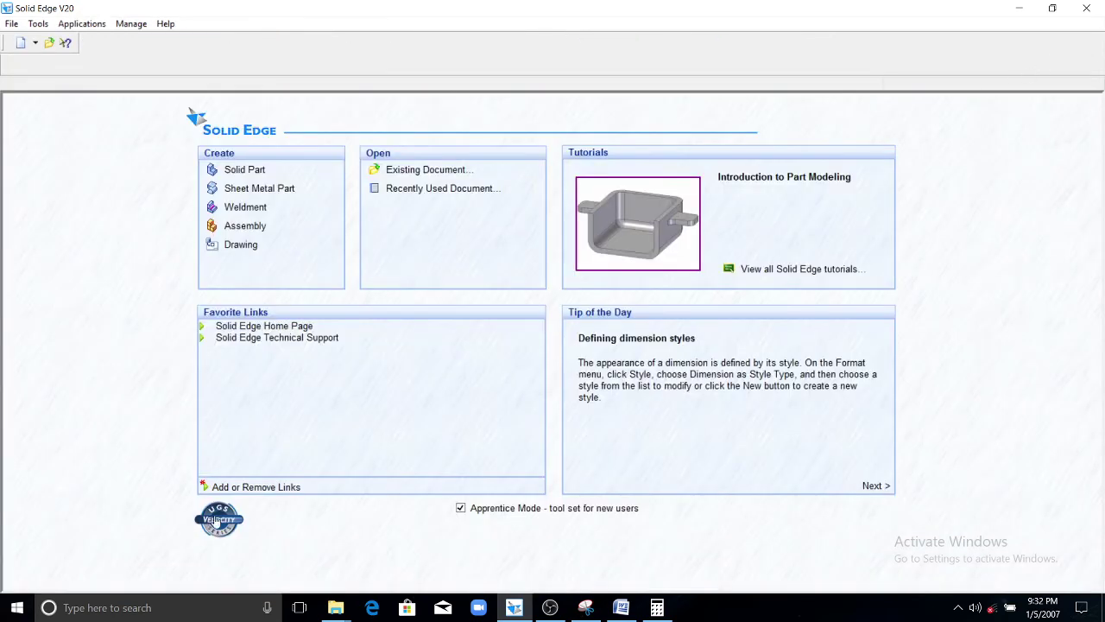
left_click(241, 246)
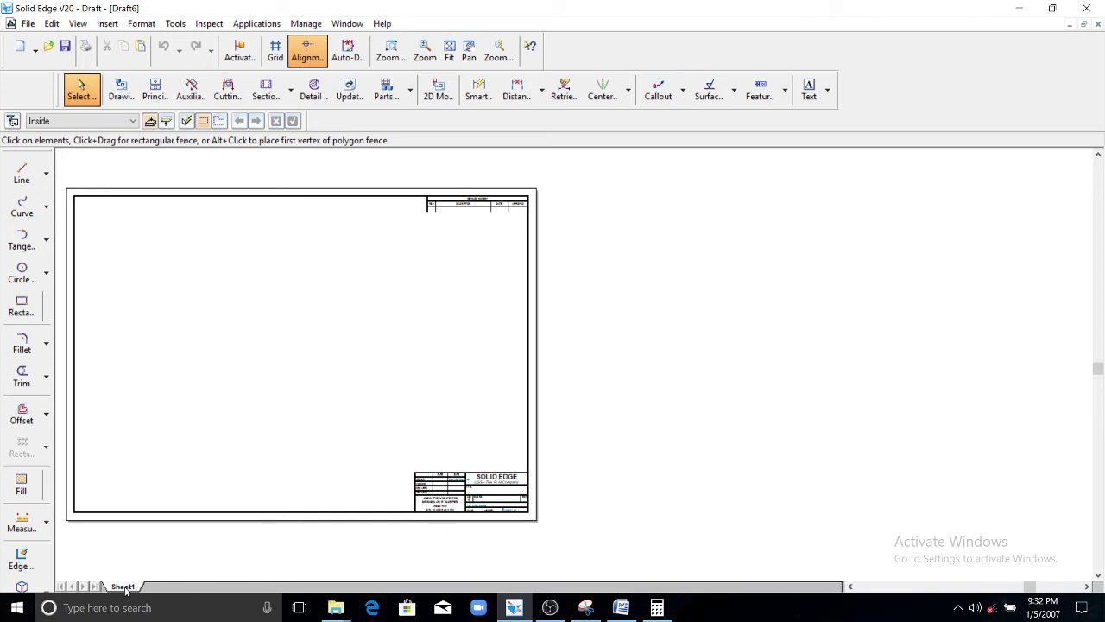
right_click(125, 587)
left_click(151, 574)
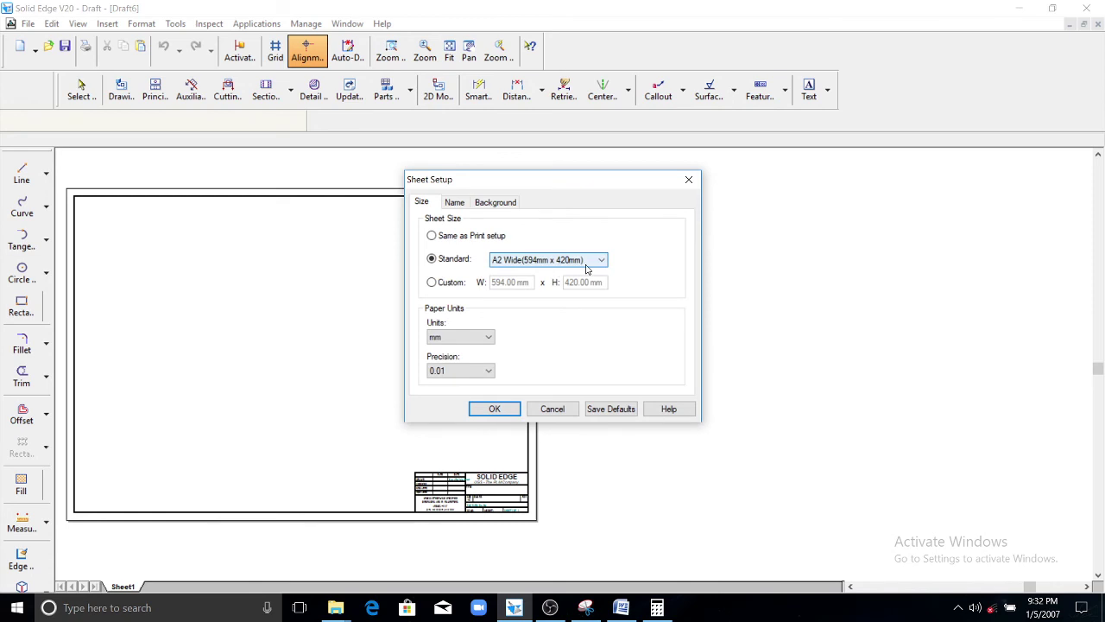
left_click(587, 263)
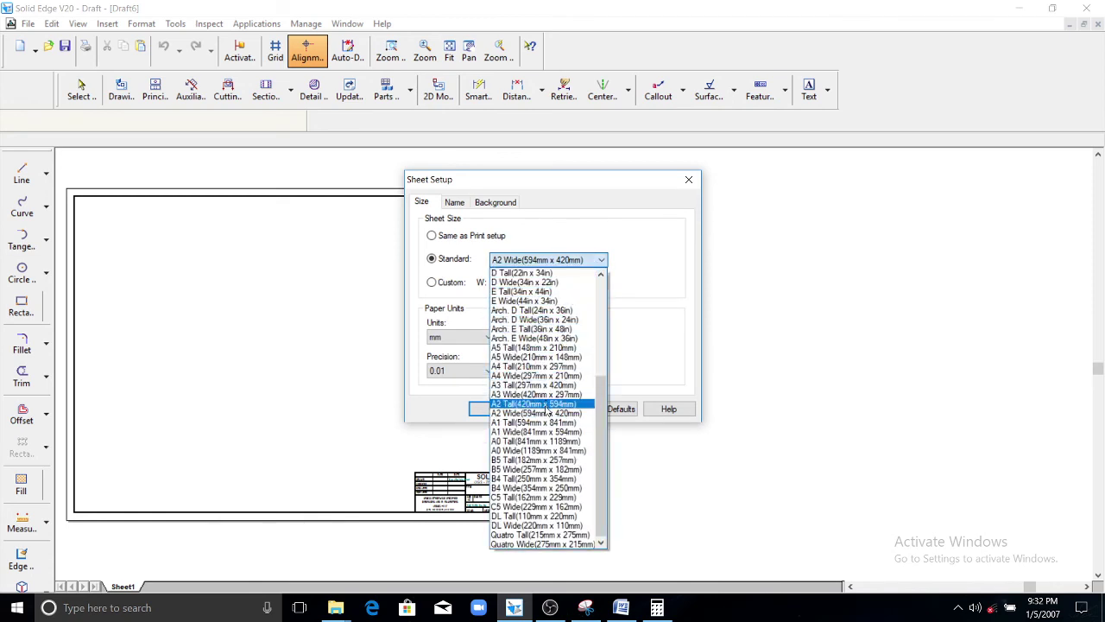
left_click(541, 370)
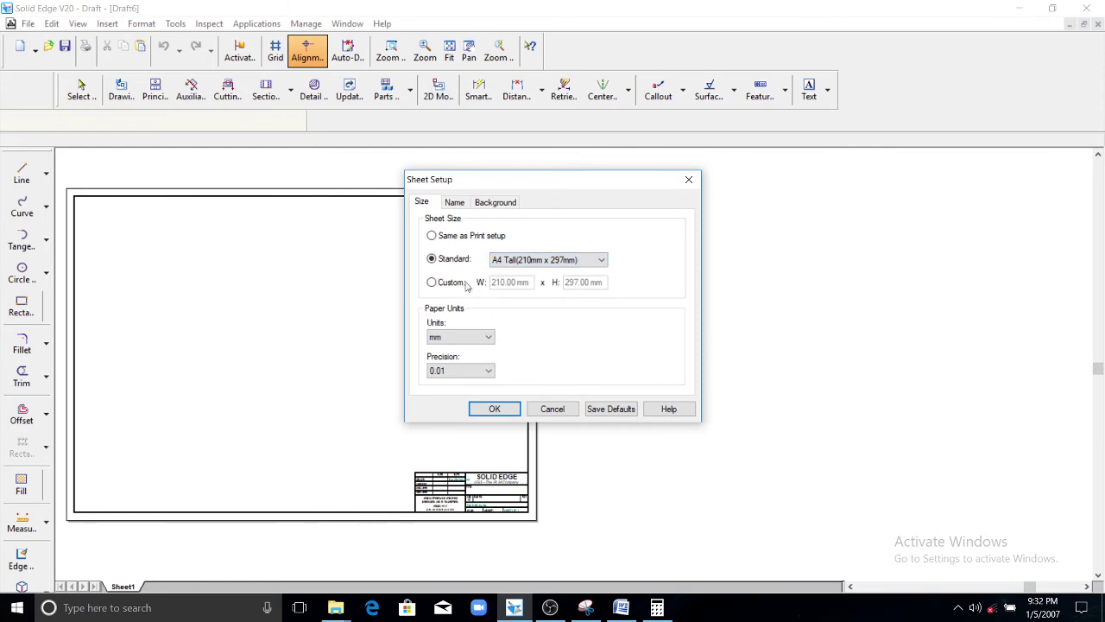
Choose the A4-Sheet background for the sheet.
left_click(496, 202)
left_click(561, 240)
left_click(523, 292)
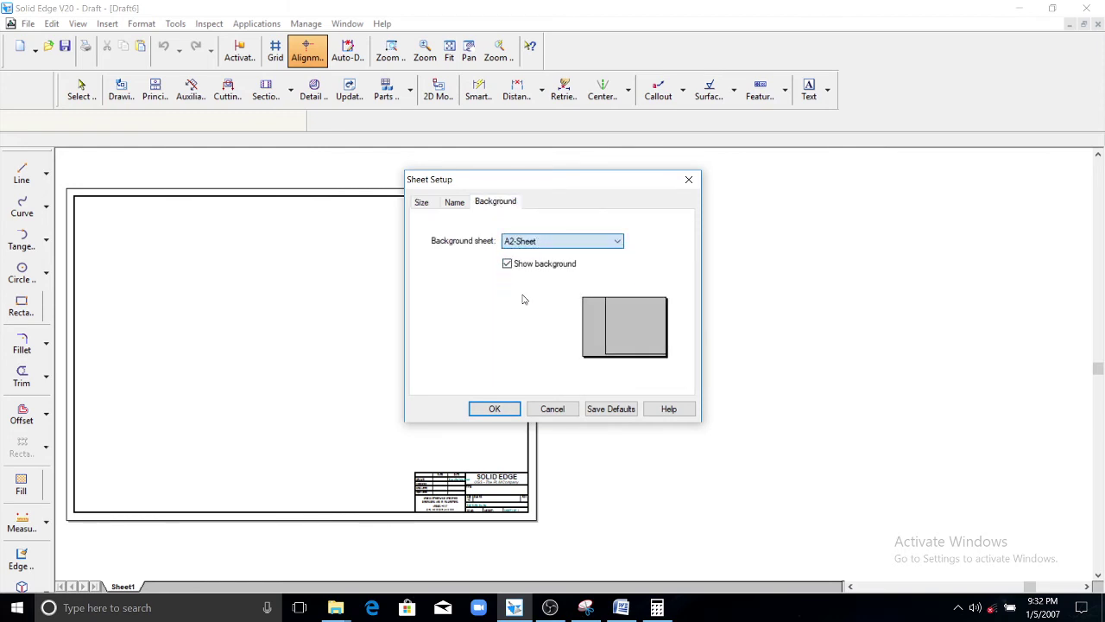
scroll(542, 246, "down", 2)
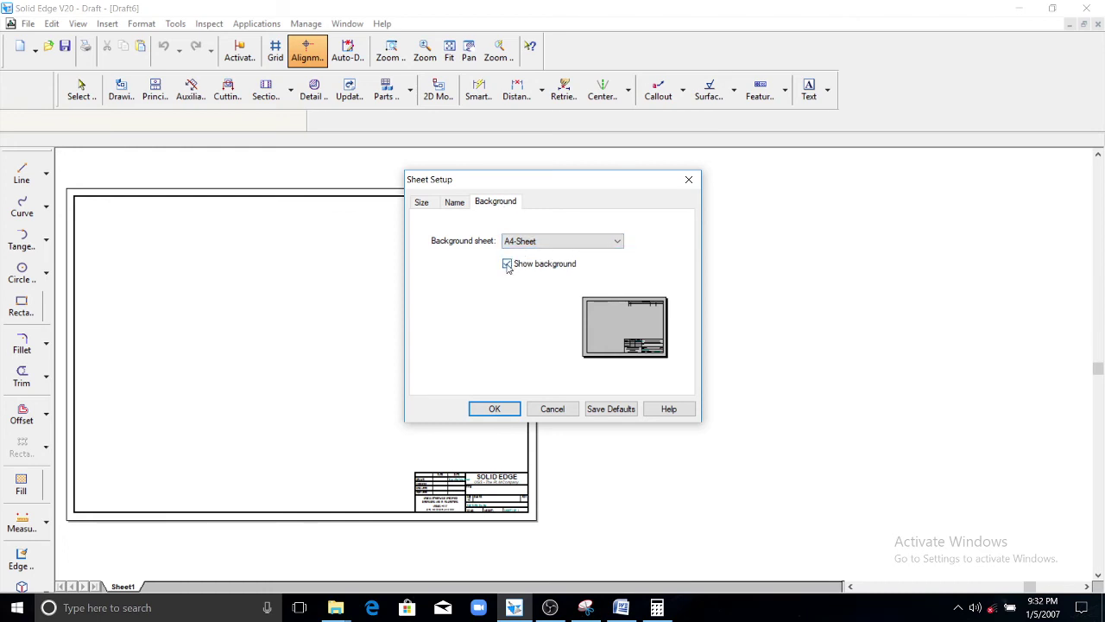
Apply the A4 sheet setup, then place a front view of MODEL3 at the sheet's upper left.
left_click(509, 409)
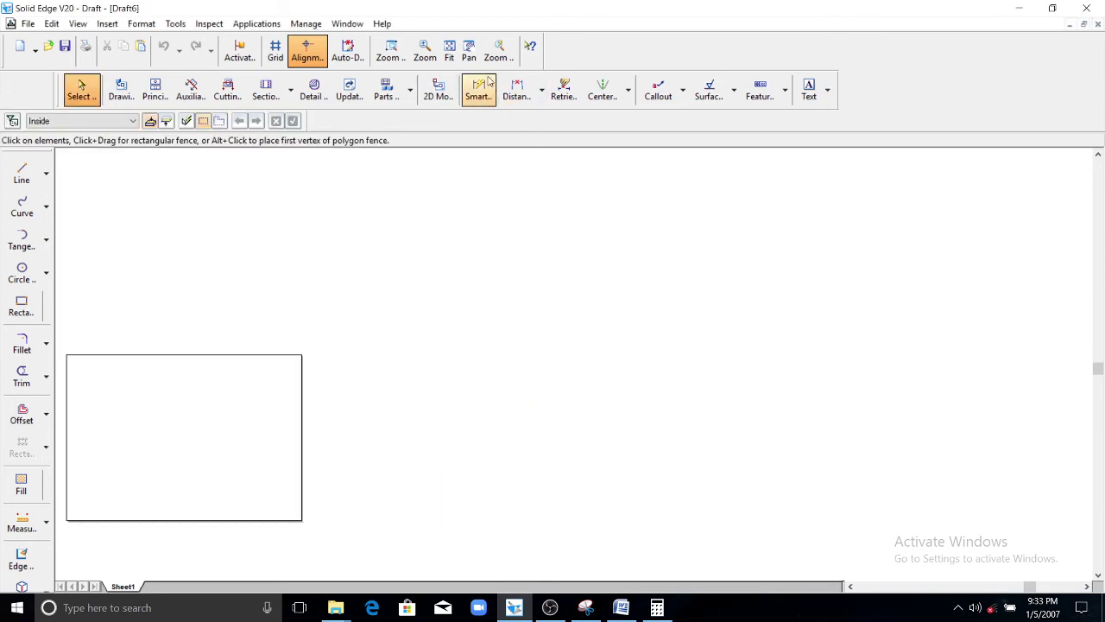
left_click(449, 50)
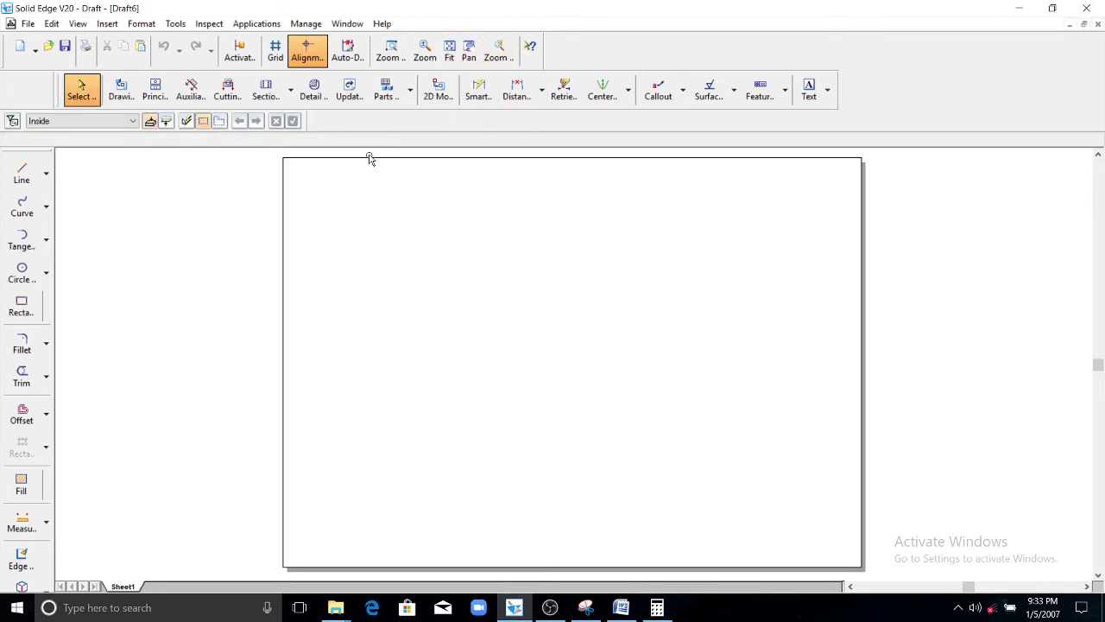
left_click(128, 91)
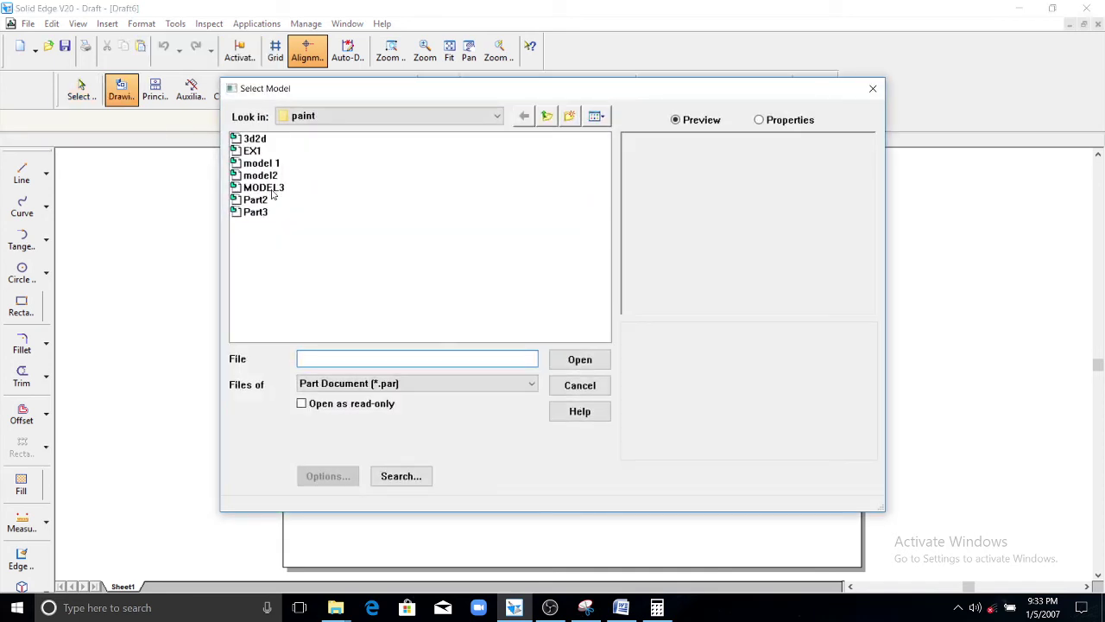
left_click(263, 188)
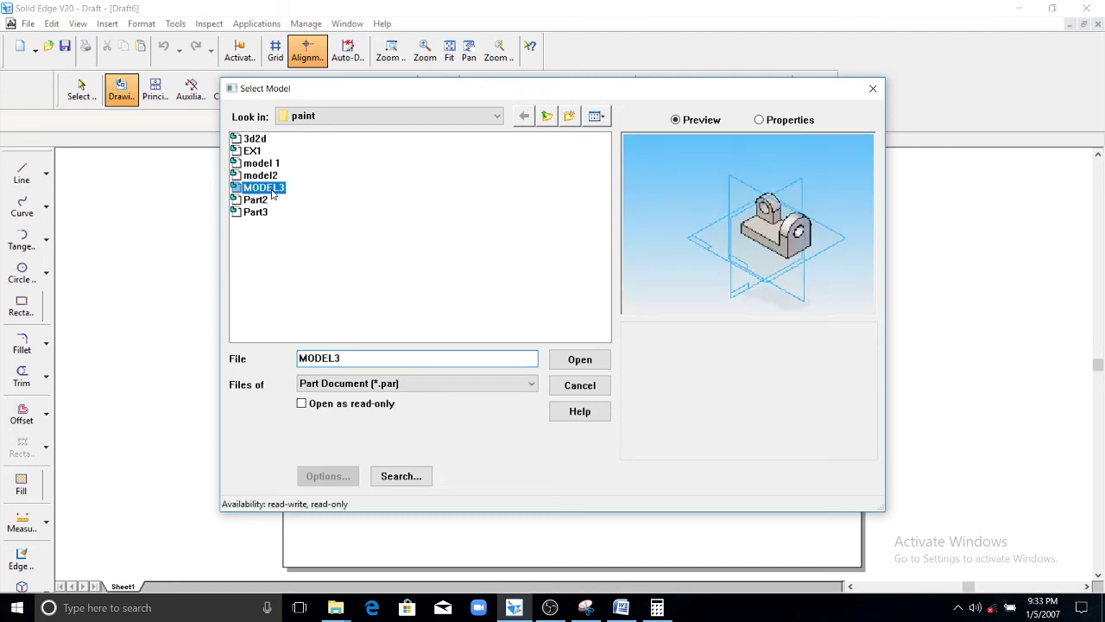
left_click(580, 361)
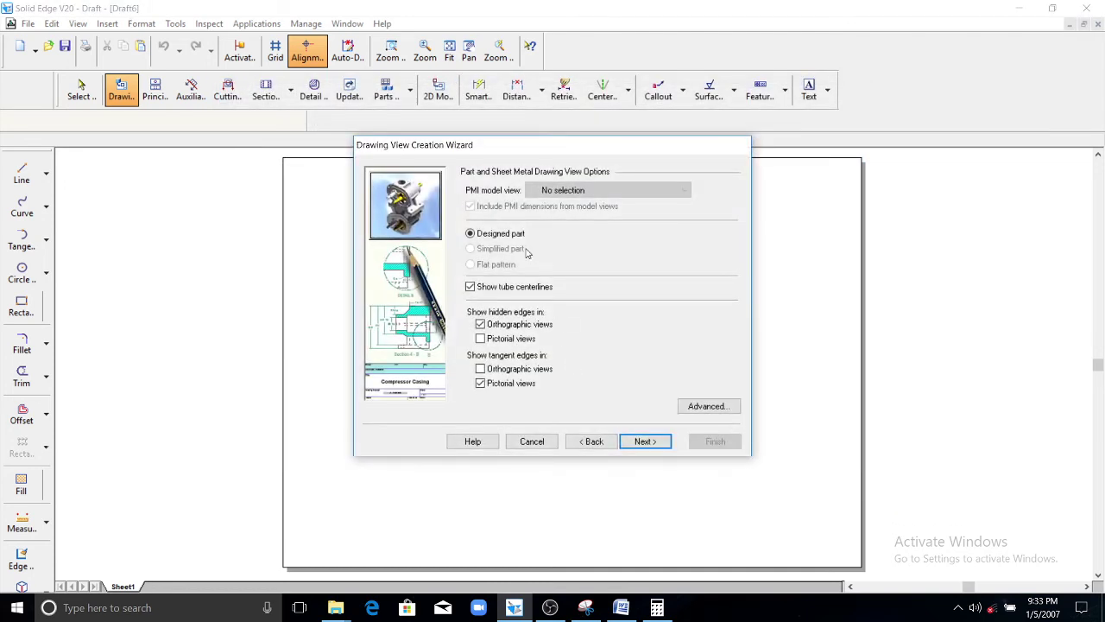
left_click(648, 446)
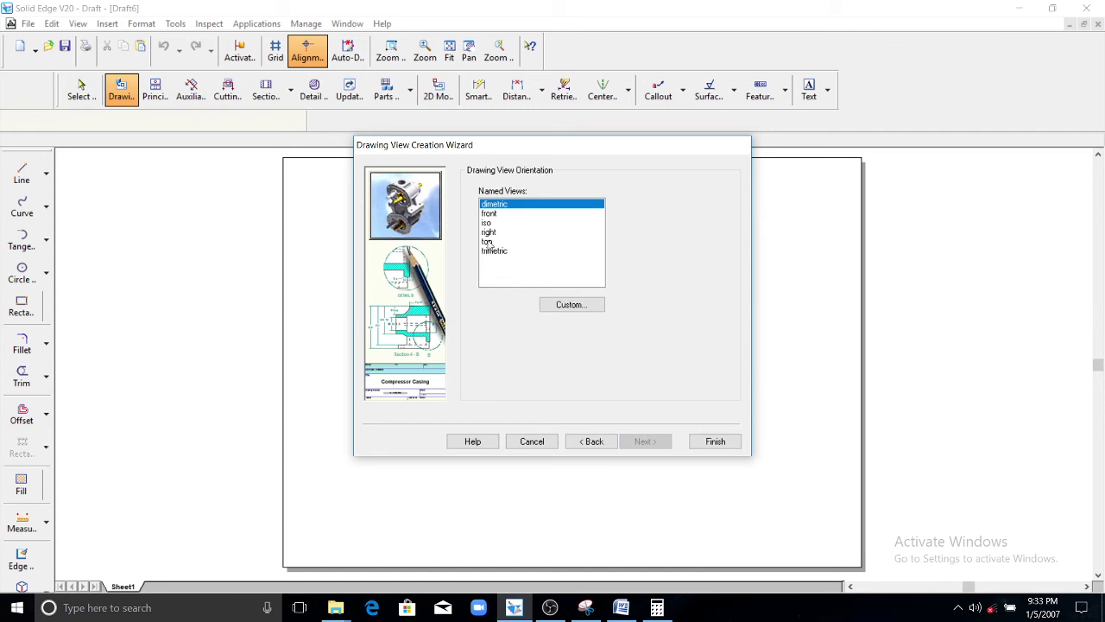
left_click(495, 214)
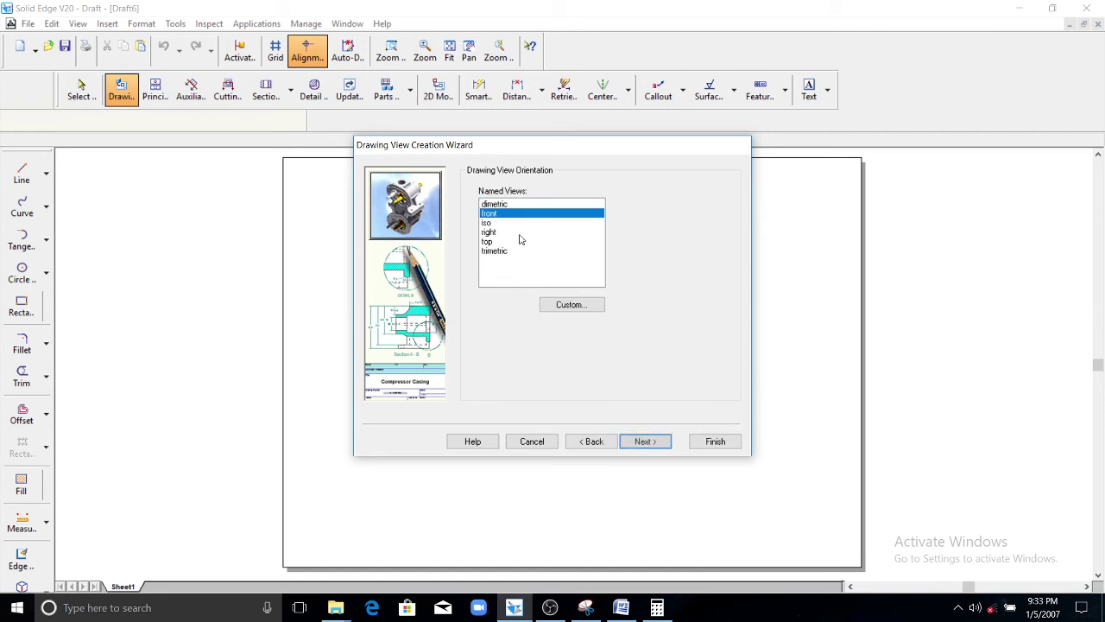
left_click(729, 441)
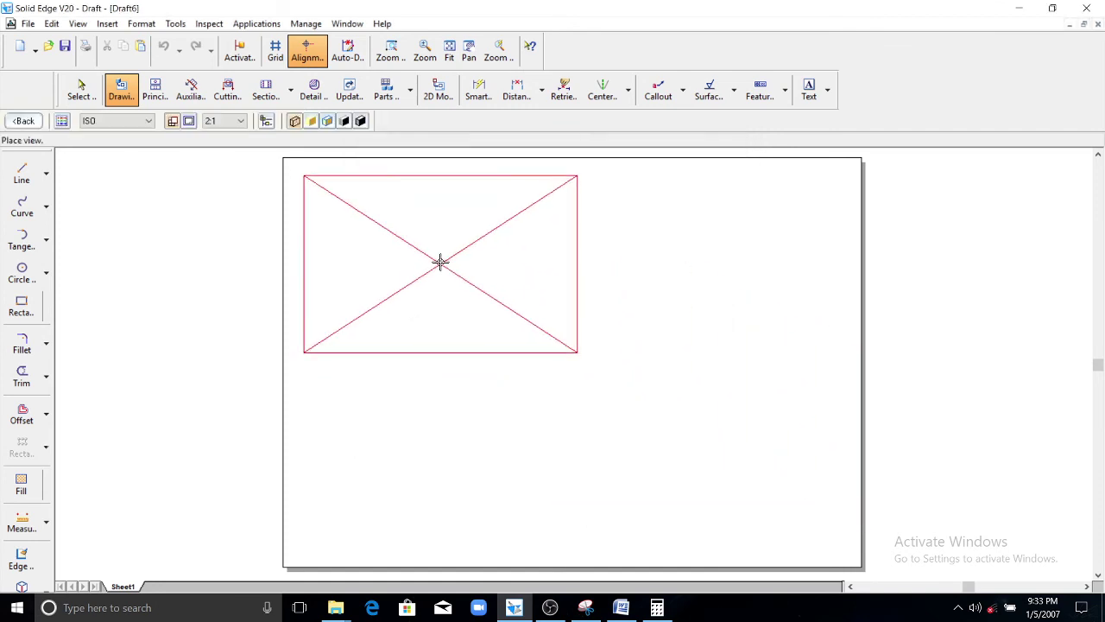
left_click(437, 258)
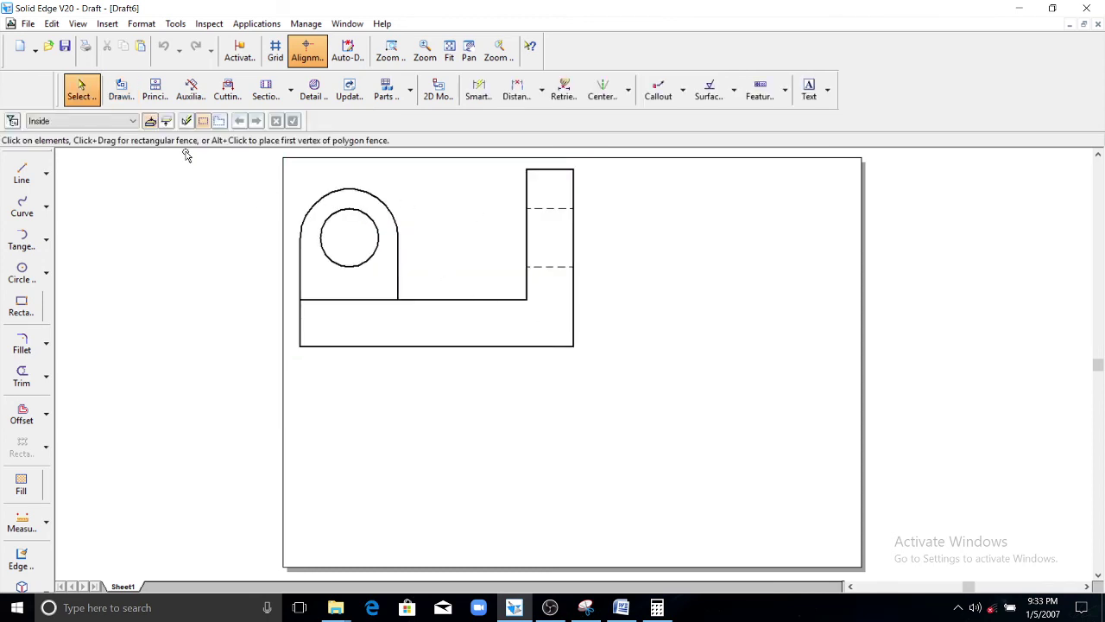
Project a top view below the front view and a right view beside it.
left_click(156, 90)
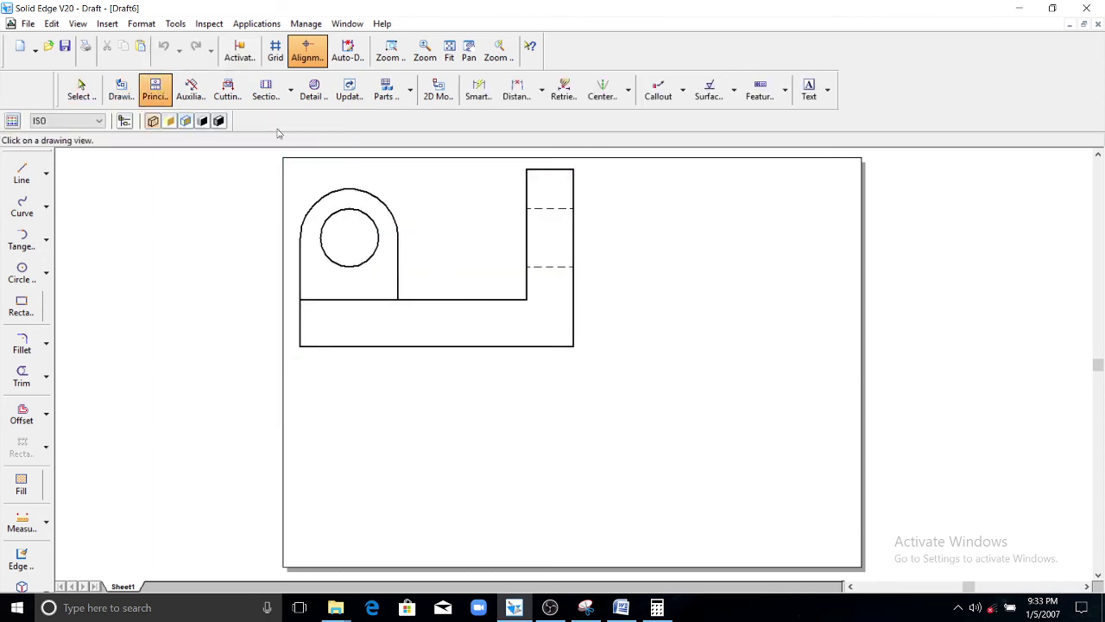
left_click(395, 293)
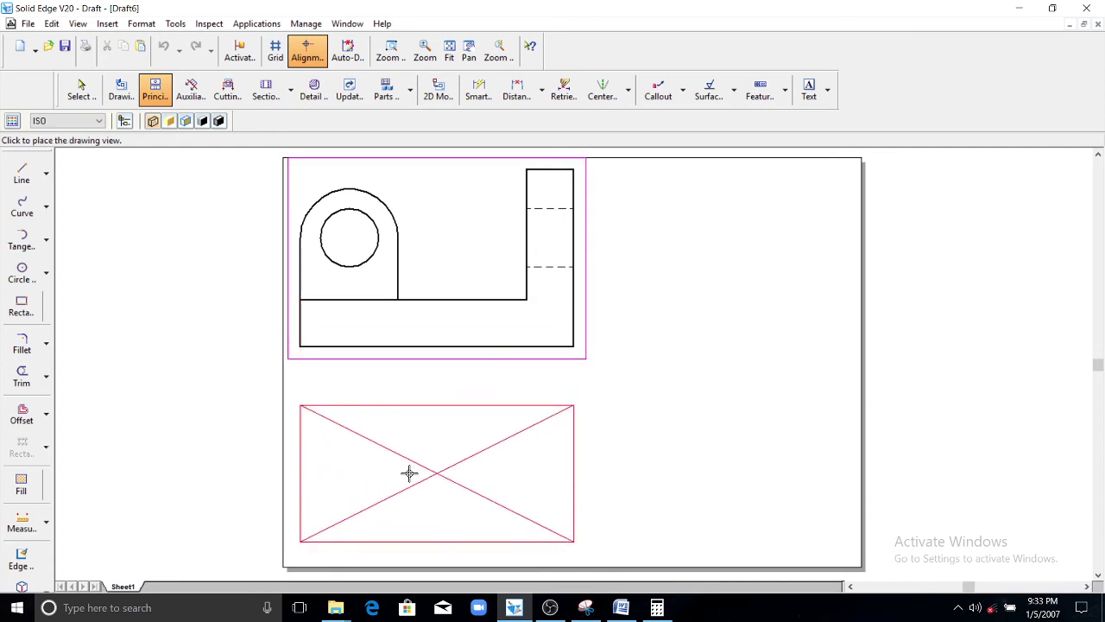
left_click(409, 473)
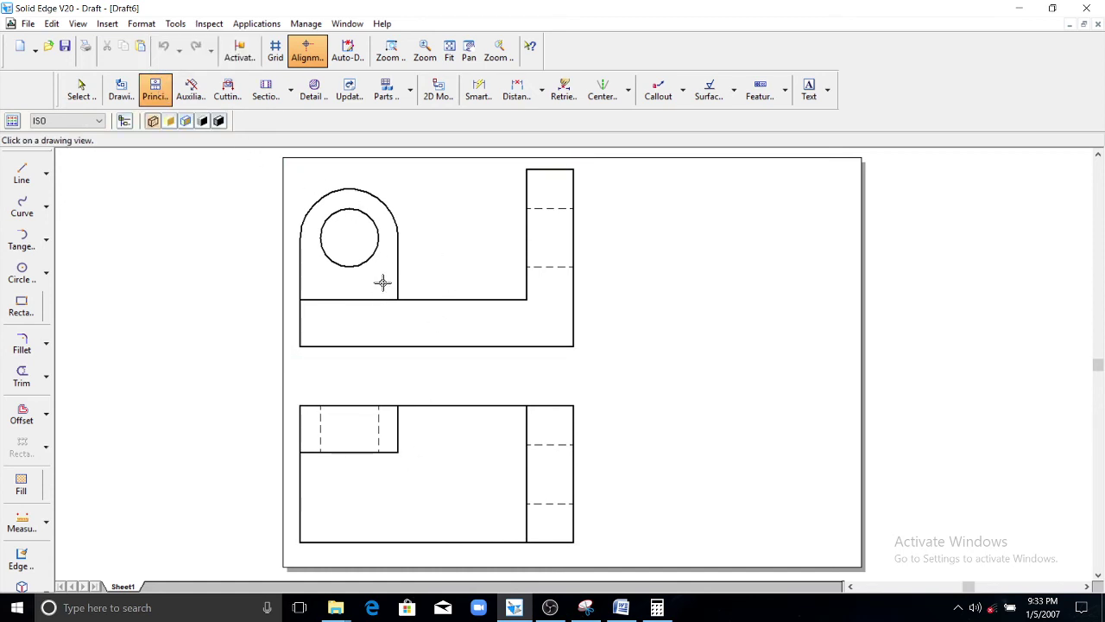
left_click(378, 235)
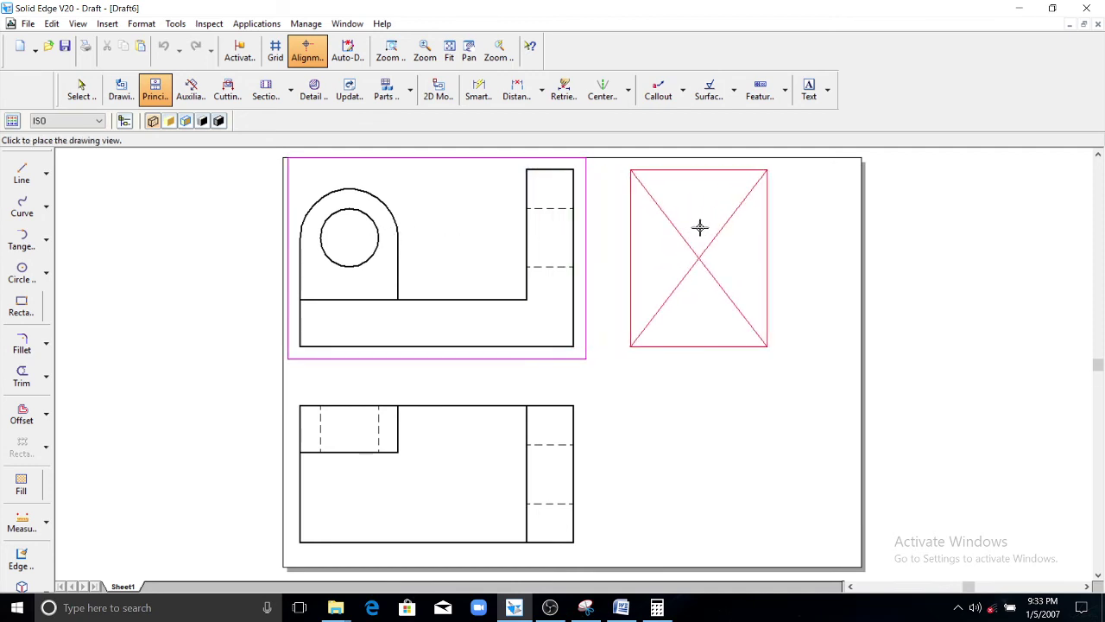
left_click(745, 228)
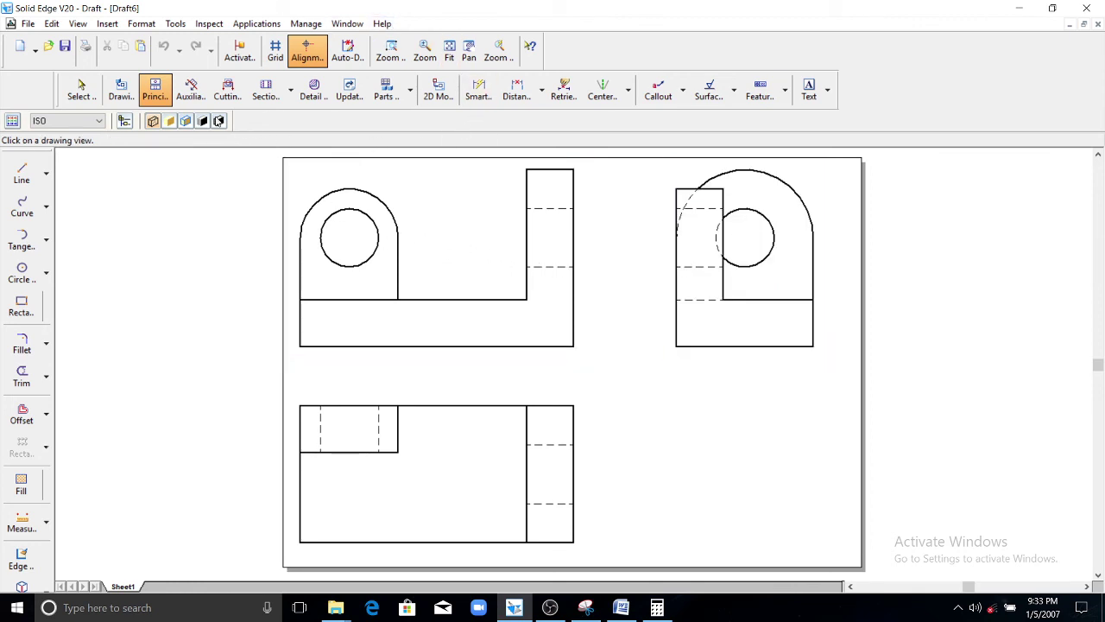
left_click(130, 95)
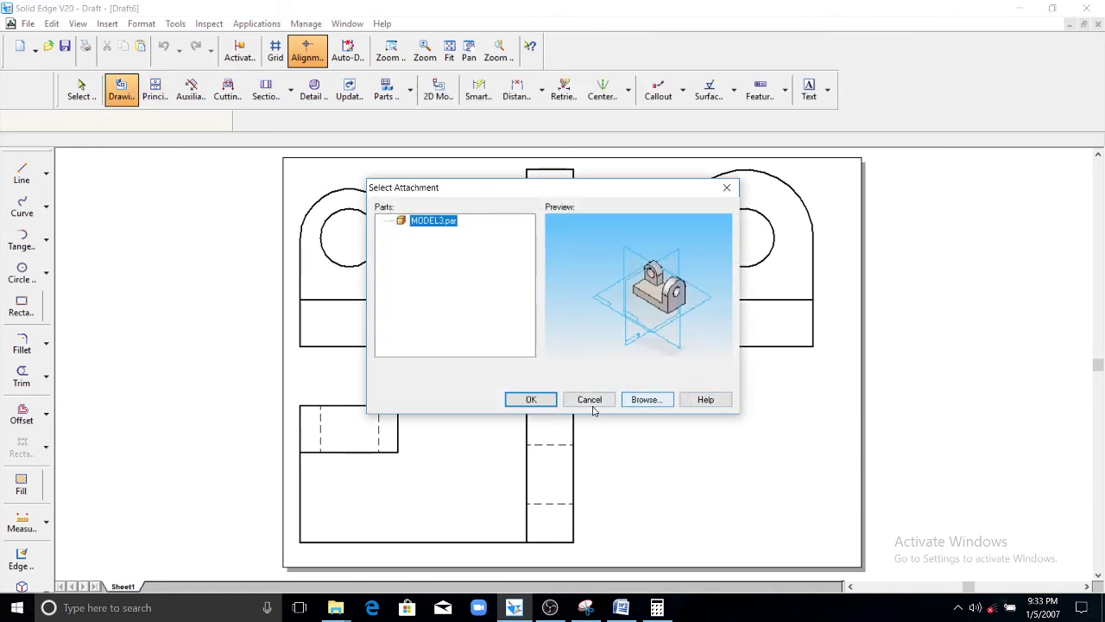
Place an iso-oriented view of MODEL3.par in the sheet's lower-right corner.
left_click(548, 399)
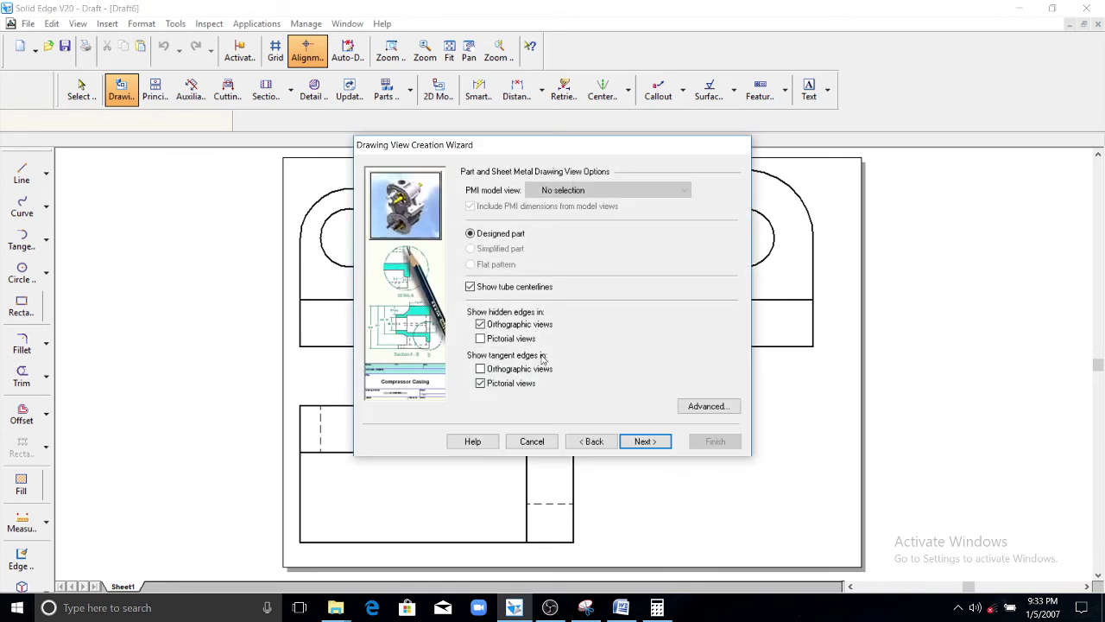
left_click(646, 443)
left_click(488, 222)
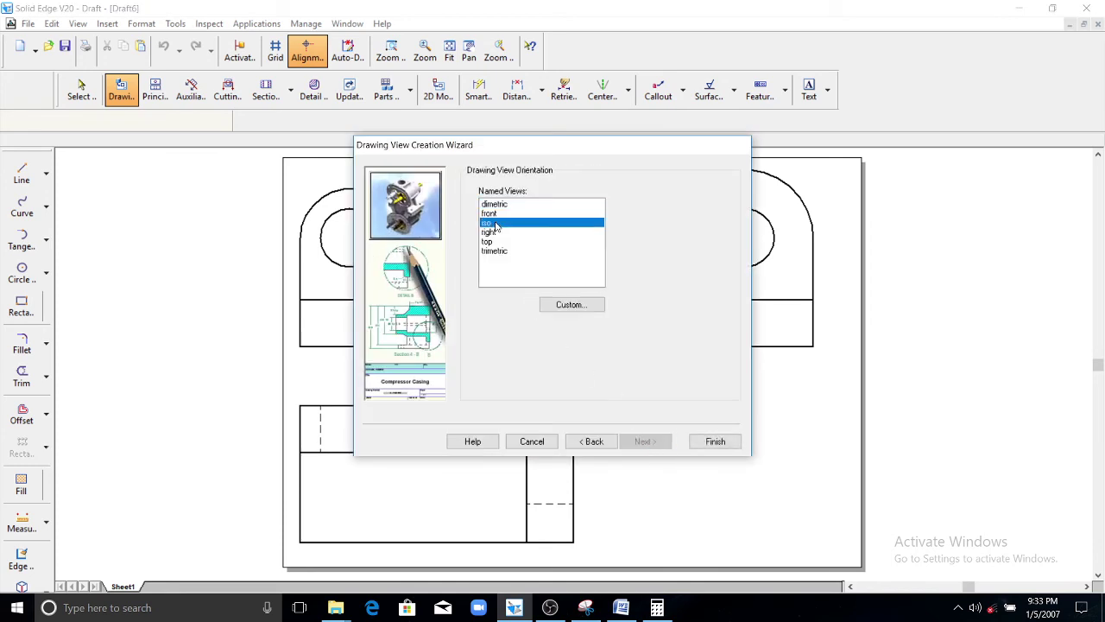
left_click(715, 441)
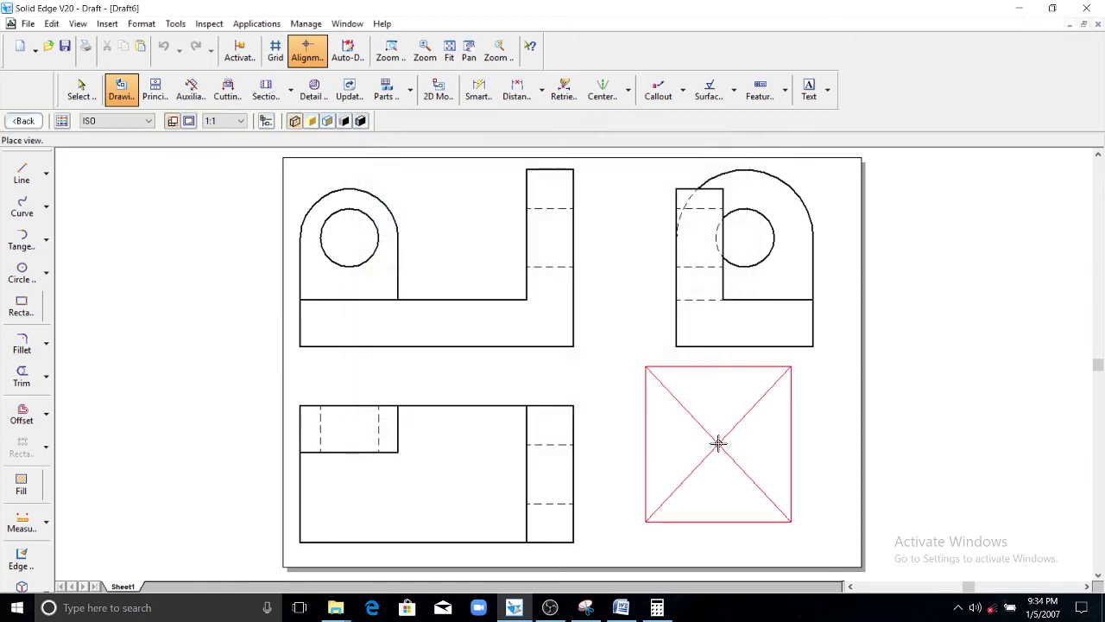
left_click(740, 467)
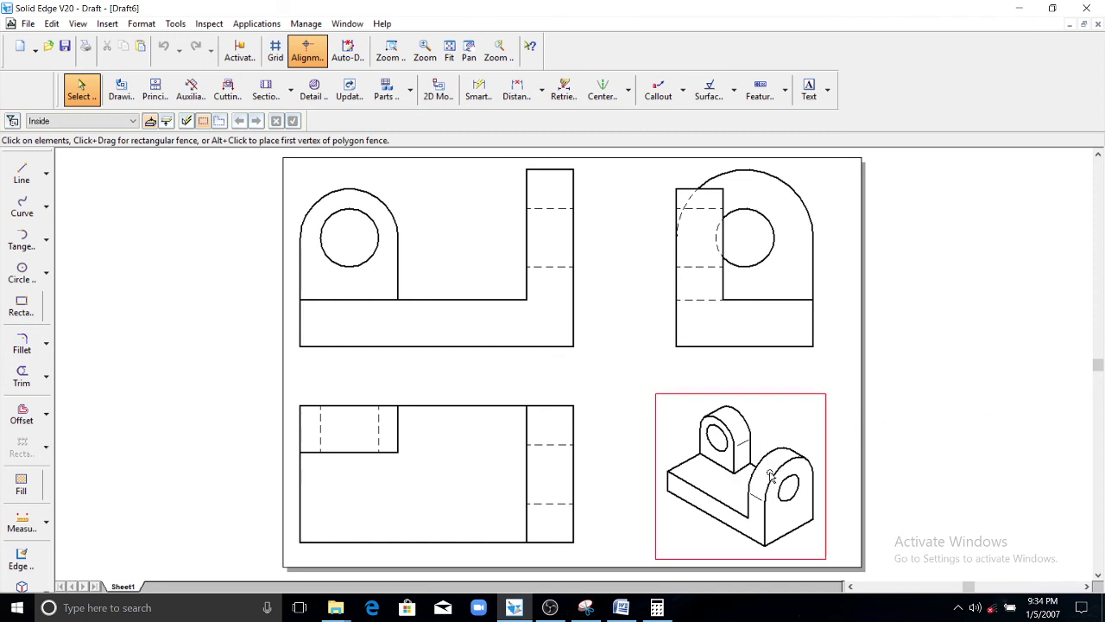
Dimension the front view's bottom edge as 70, cancelling an unwanted extra dimension.
left_click(482, 94)
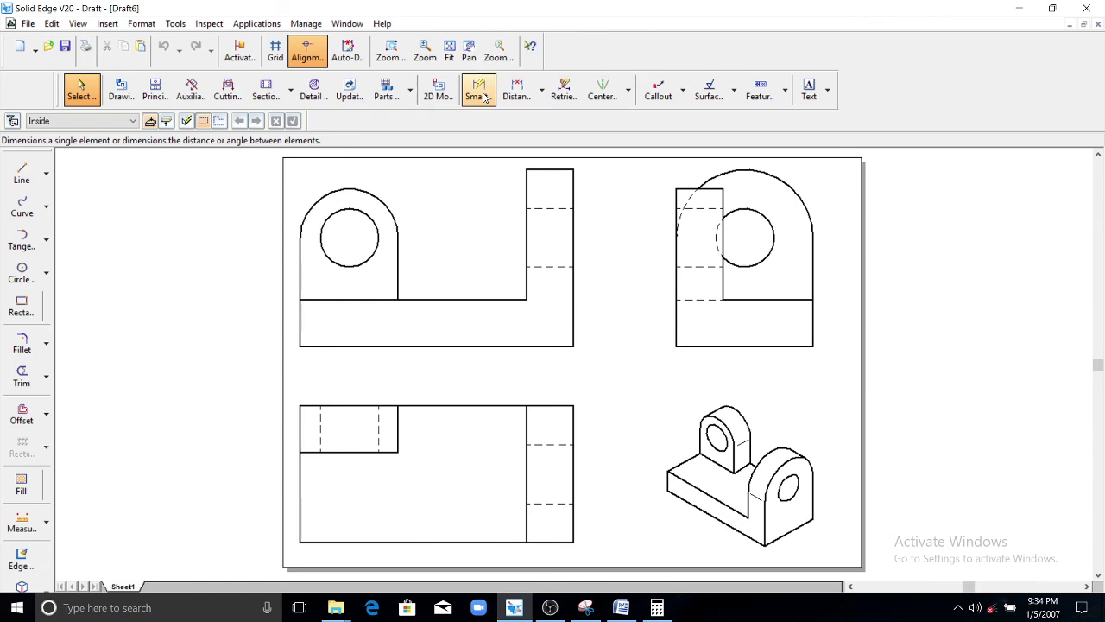
left_click(436, 346)
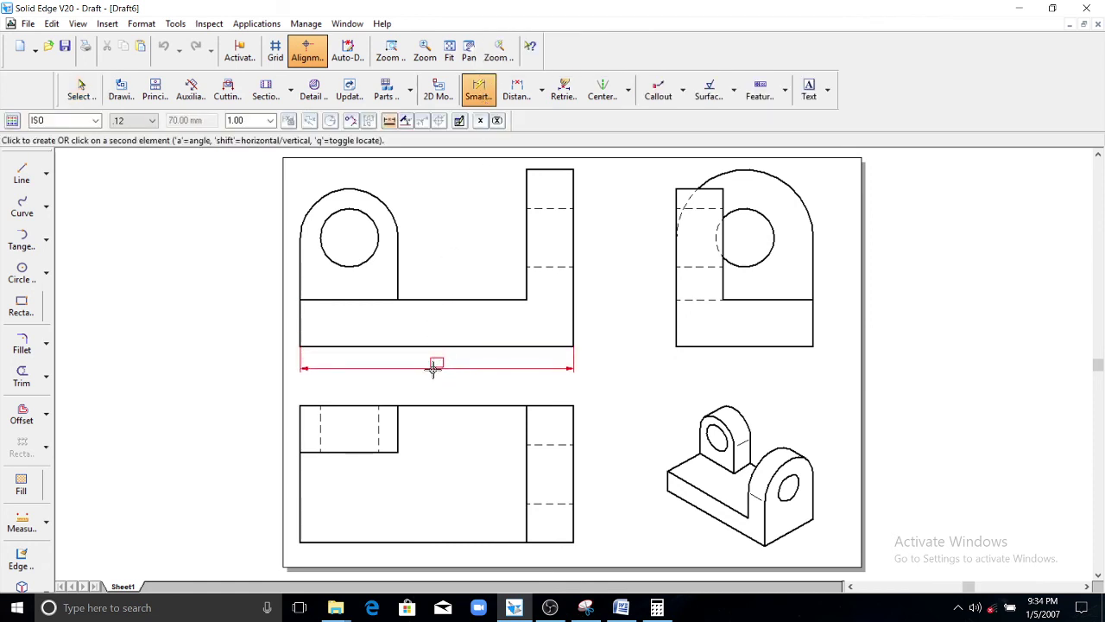
left_click(474, 367)
left_click(572, 283)
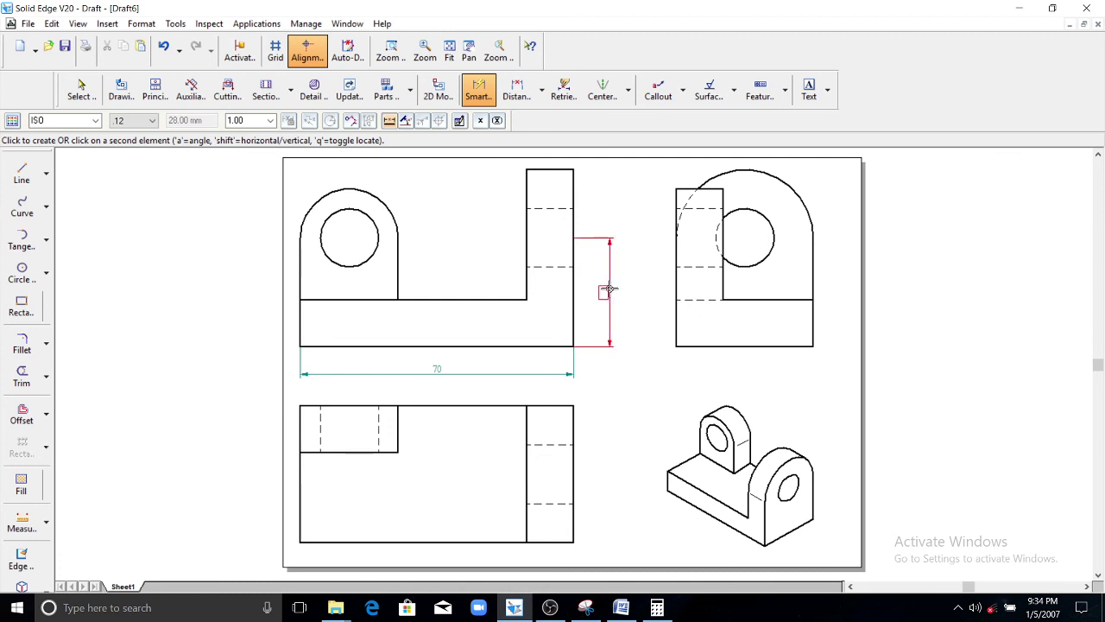
key("Escape")
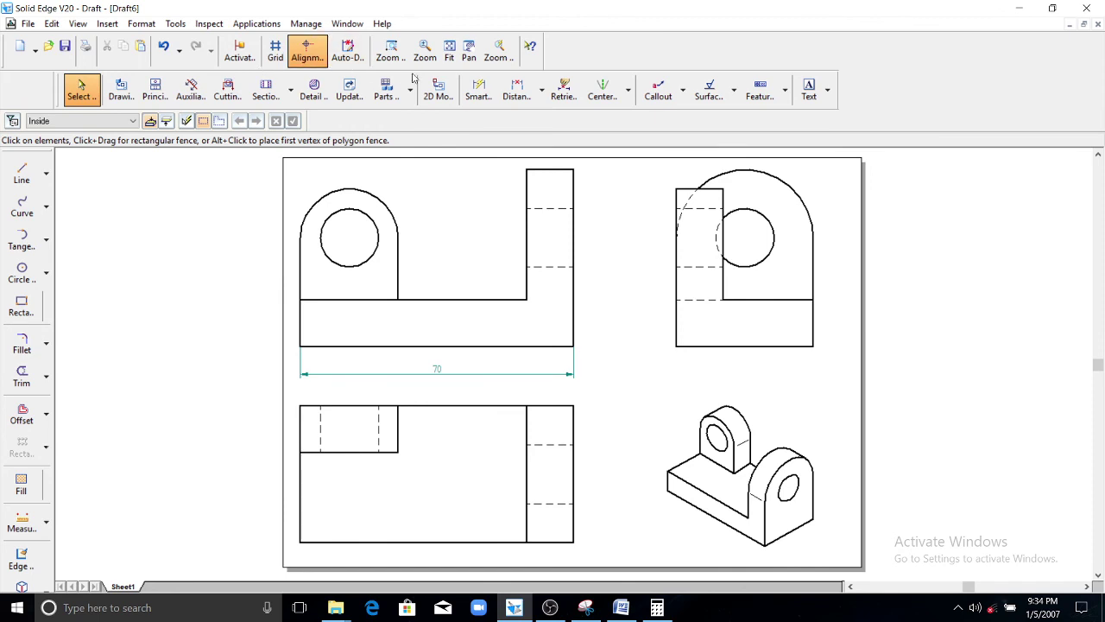
Add the R 17.5 arc and 35 width dimensions to the right view, then pick the top view's right edge.
left_click(479, 90)
left_click(791, 196)
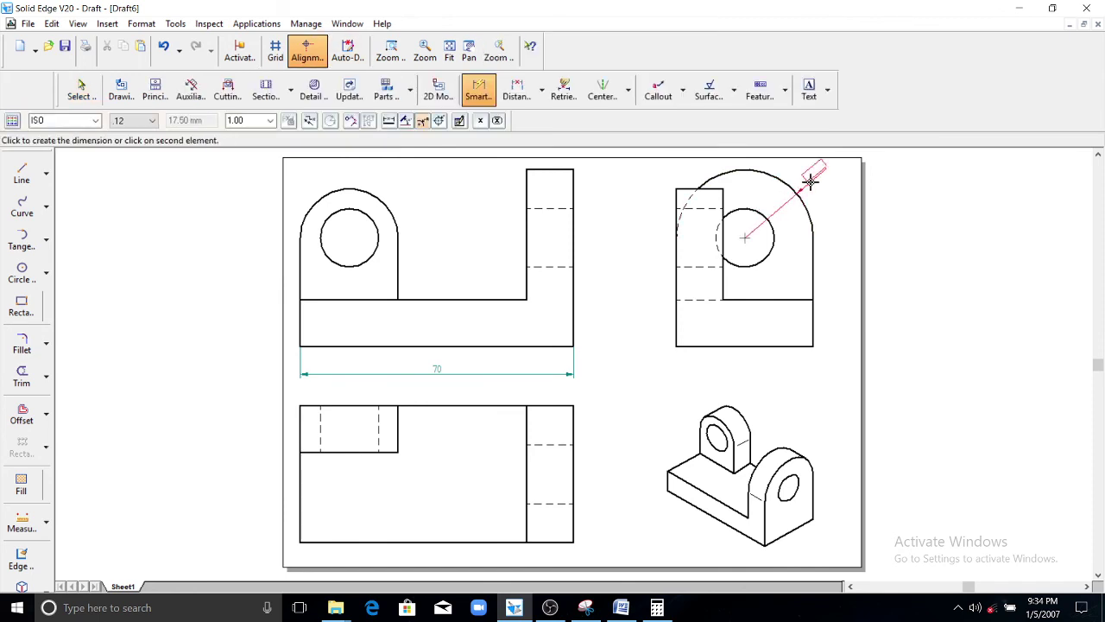
left_click(820, 178)
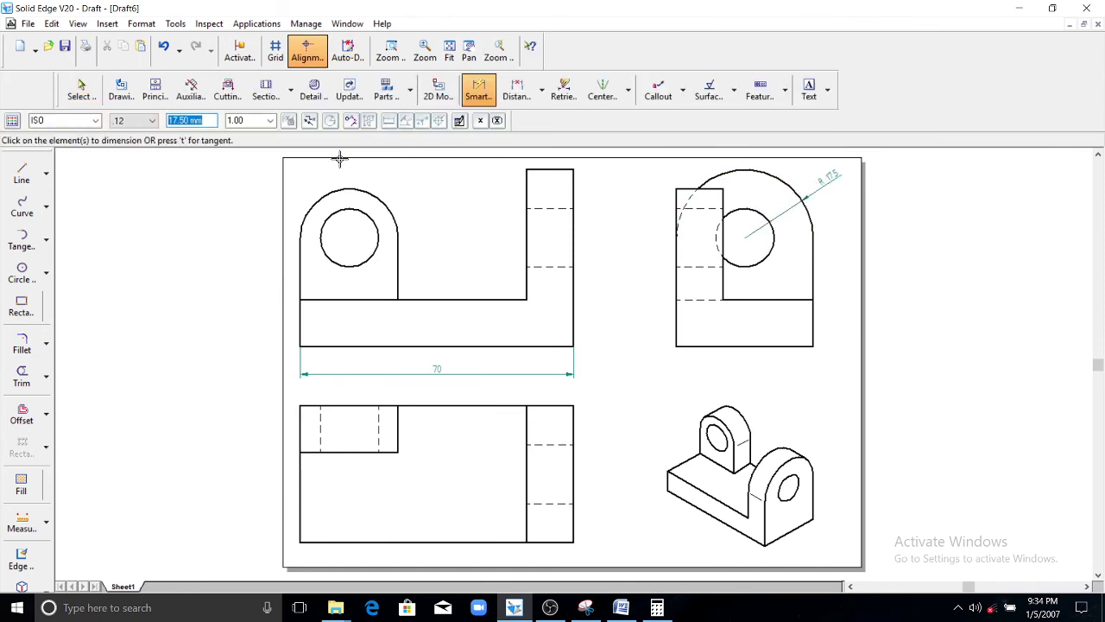
left_click(754, 345)
left_click(759, 372)
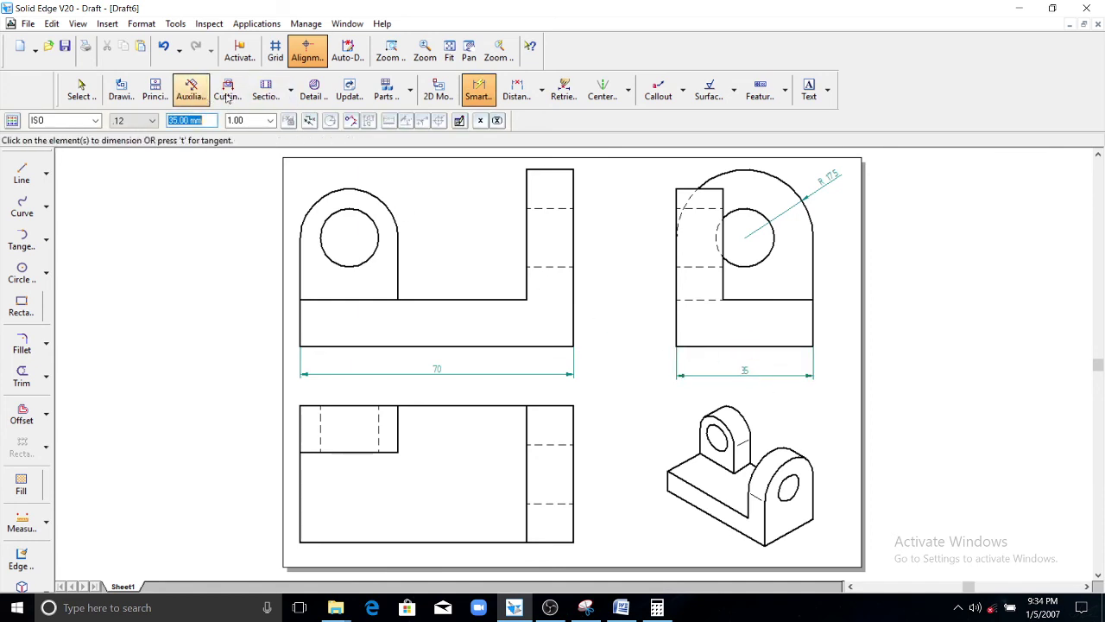
left_click(575, 494)
Place the top view's 35 and 12 dimensions and the front view's R 12.5 and Ø 15.
left_click(610, 496)
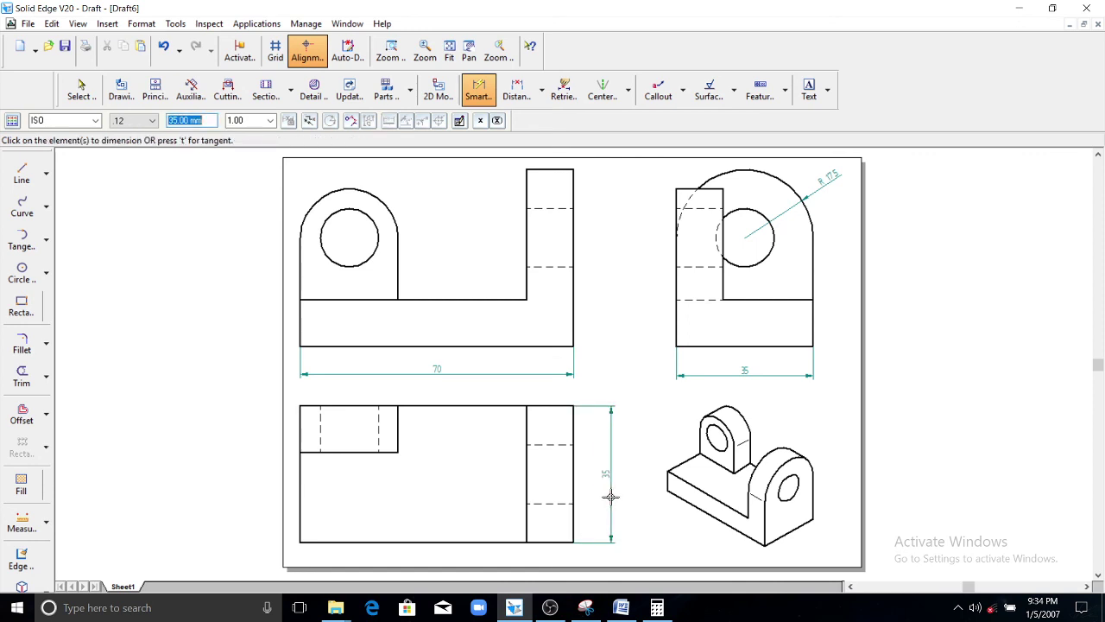
left_click(426, 435)
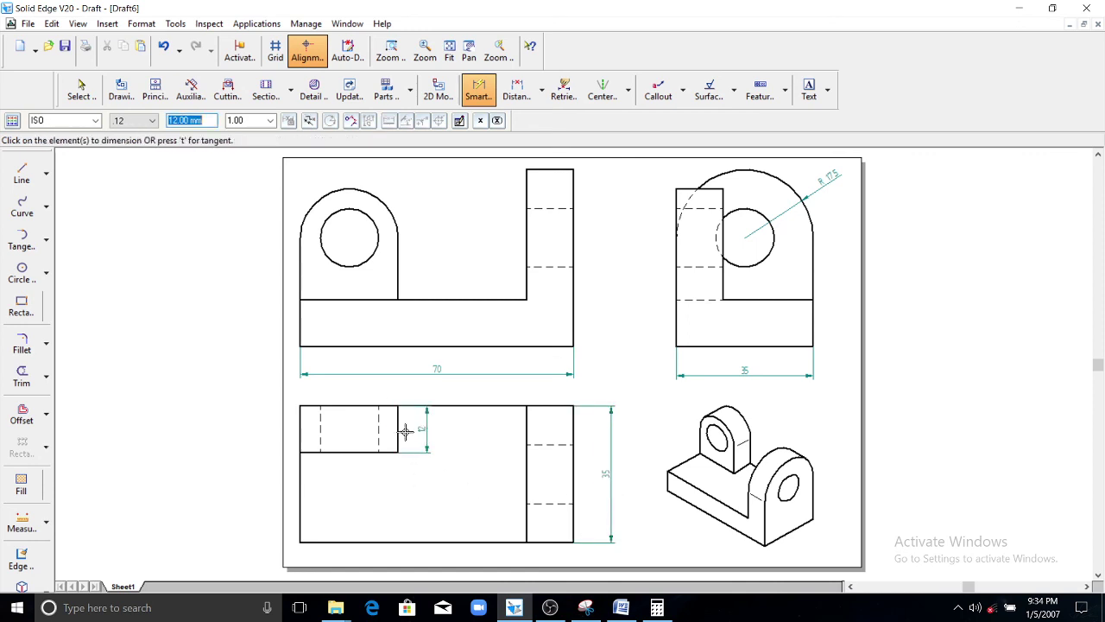
left_click(373, 203)
left_click(419, 180)
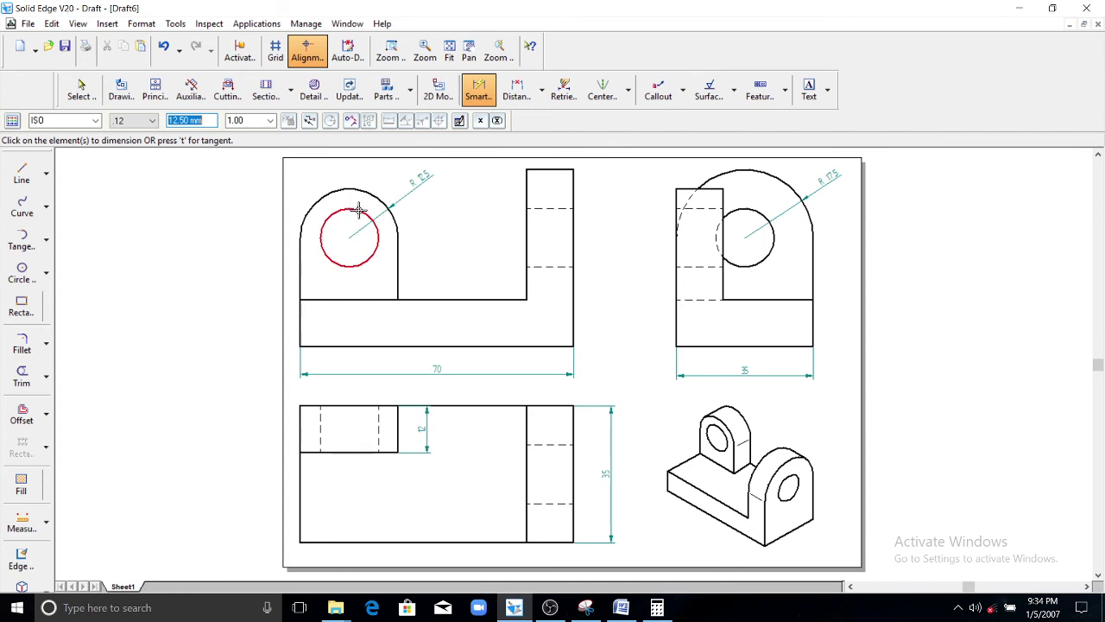
left_click(359, 211)
left_click(338, 244)
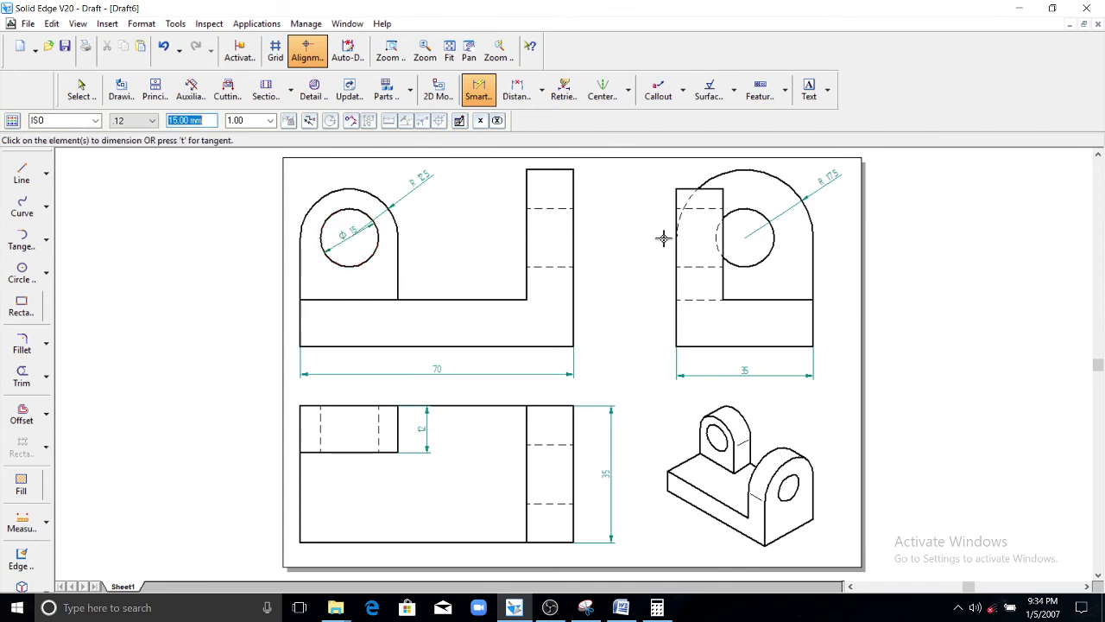
Dimension the right view's Ø 15 hole and the 12 heights of the upright block and base.
left_click(748, 211)
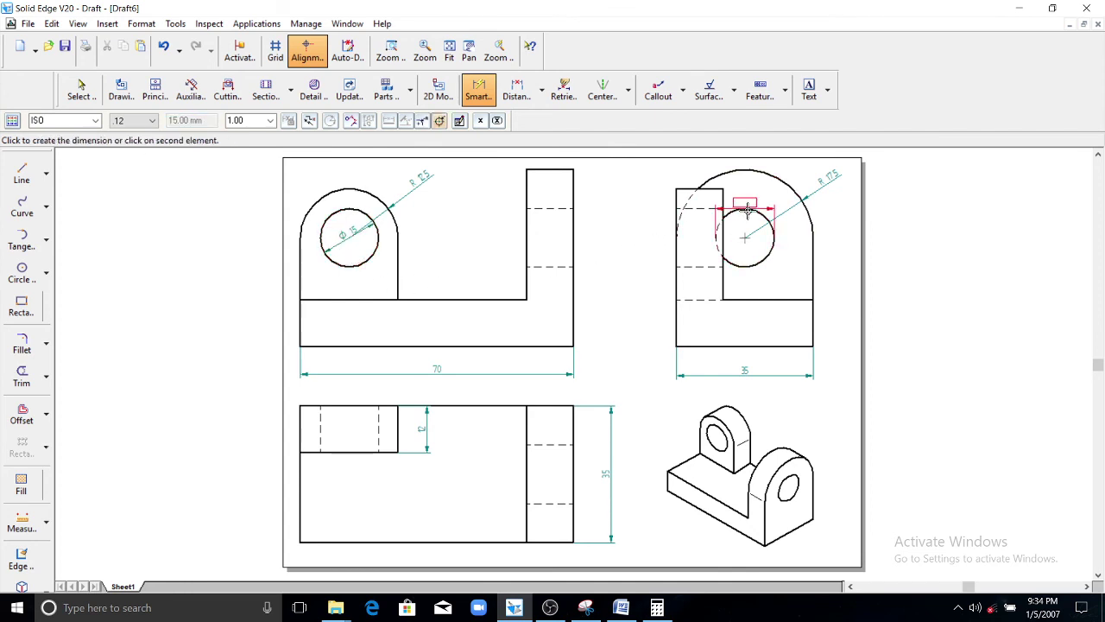
left_click(760, 201)
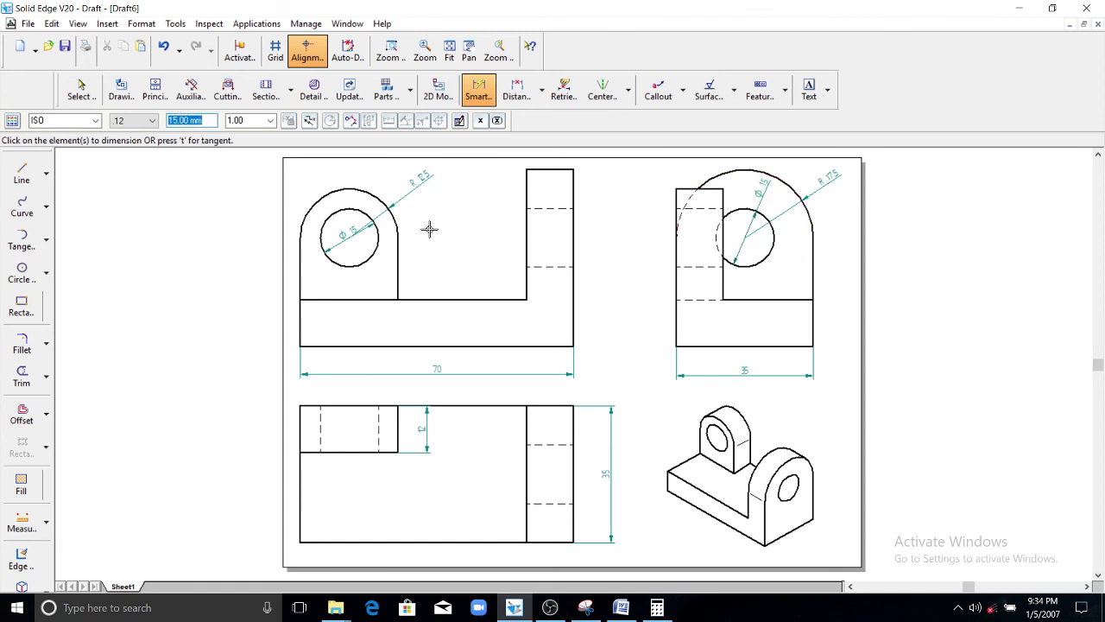
left_click(544, 169)
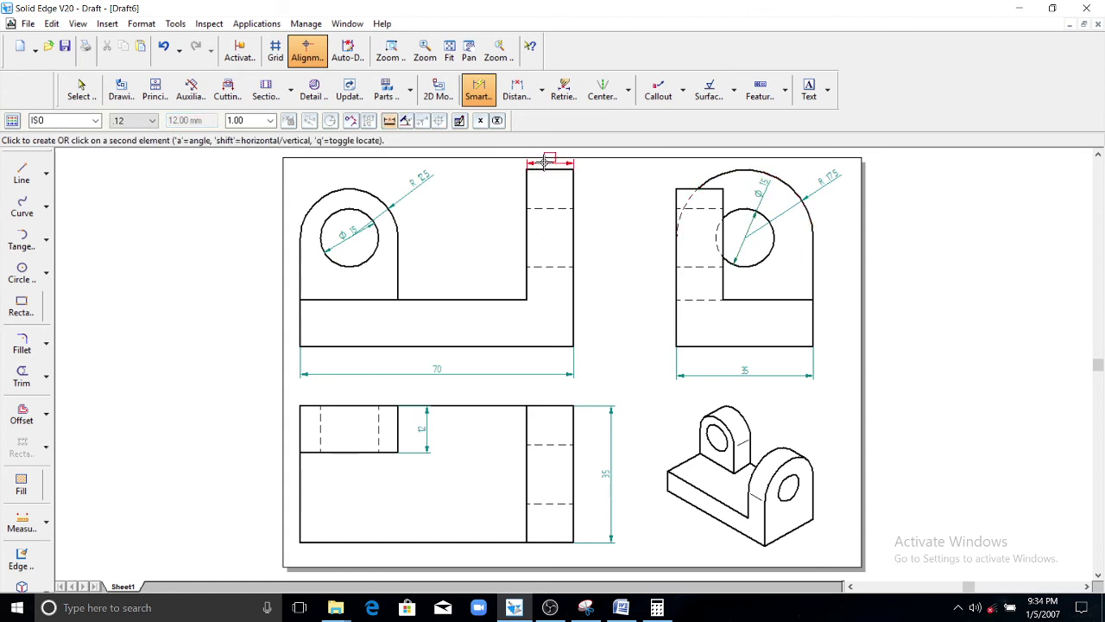
left_click(545, 162)
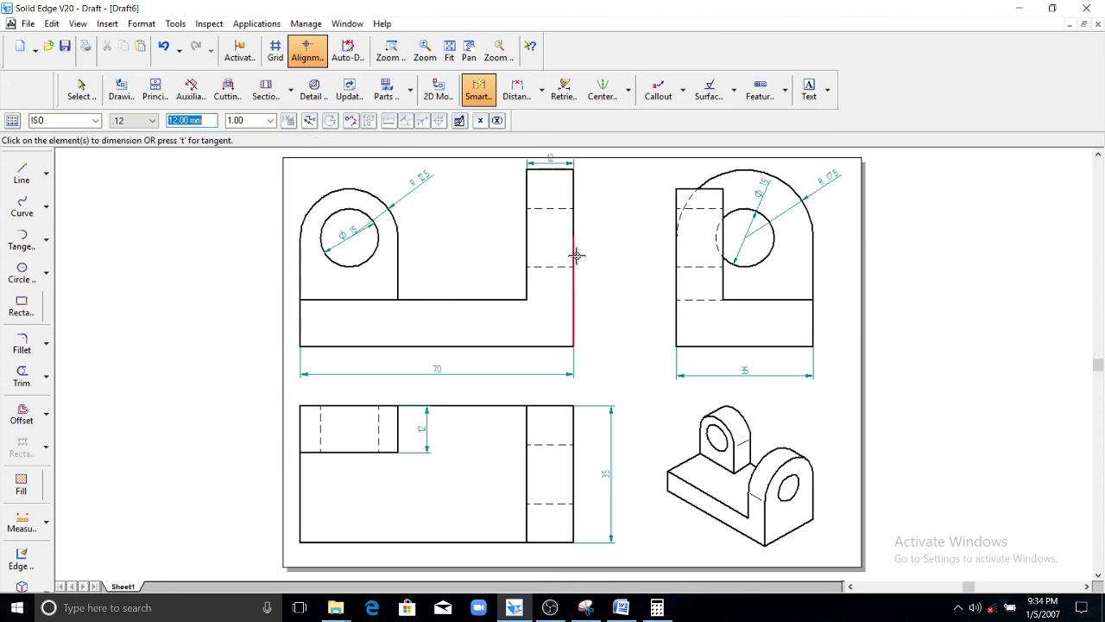
left_click(296, 328)
left_click(292, 321)
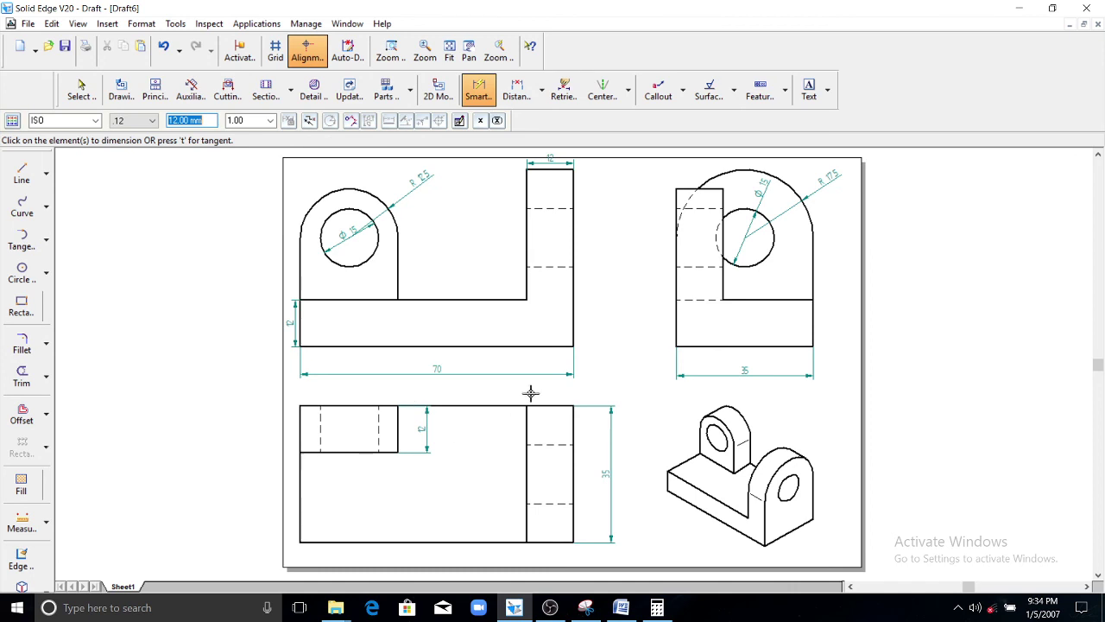